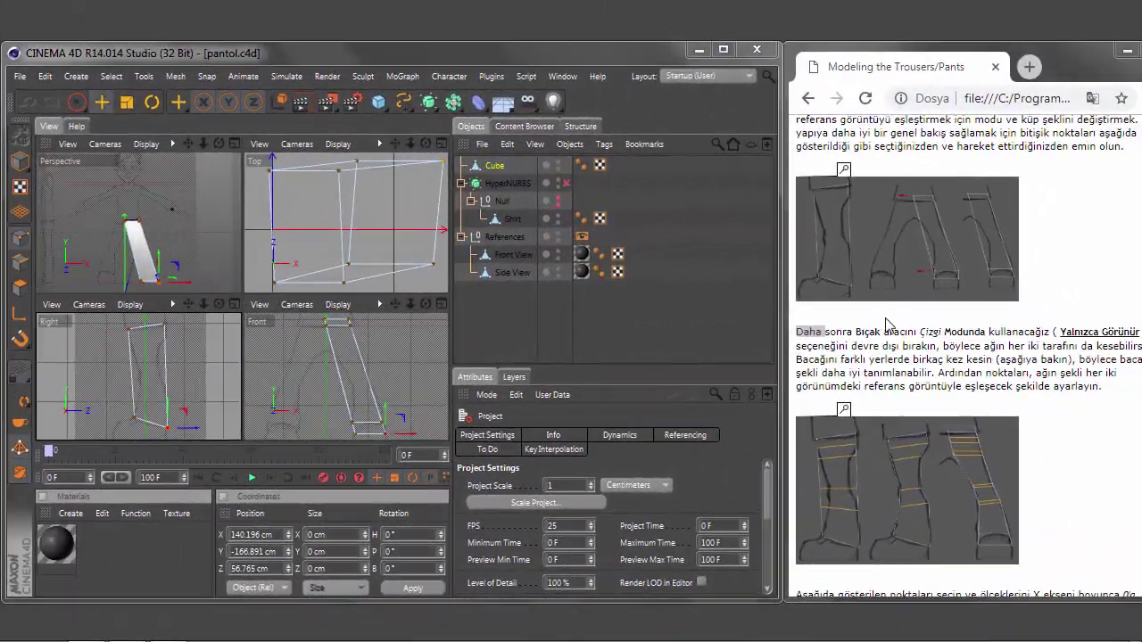
# Step: Highlight the tutorial's sentence about the Knife in Line mode and reposition the tutorial window
pyautogui.click(796, 331)
pyautogui.moveTo(797, 331); pyautogui.dragTo(1052, 333)
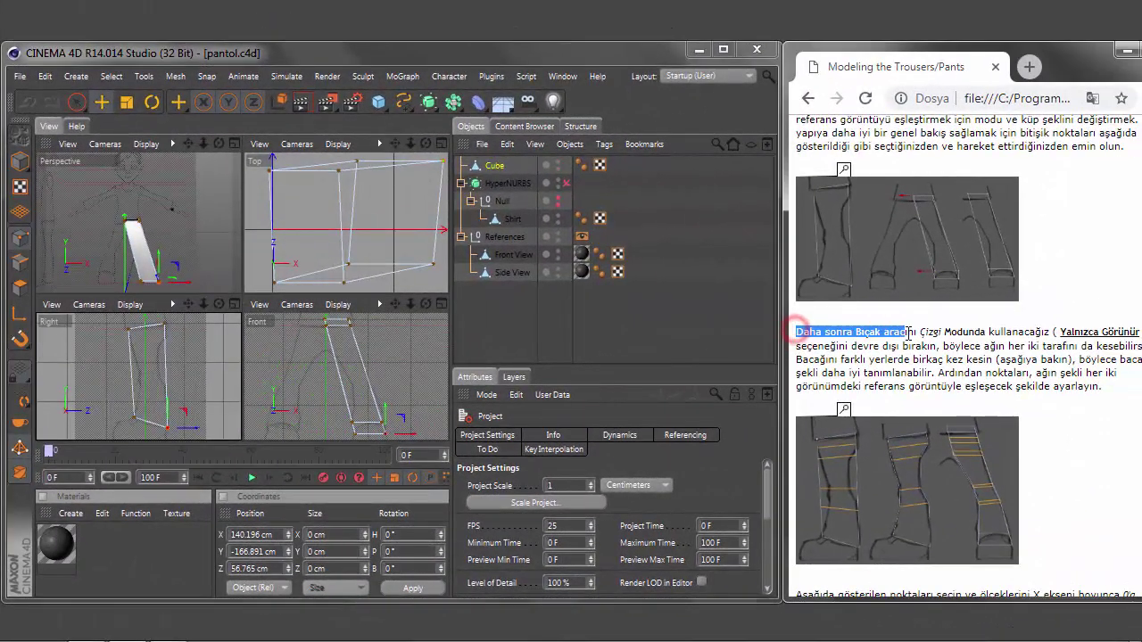
pyautogui.moveTo(1087, 74); pyautogui.dragTo(1018, 81)
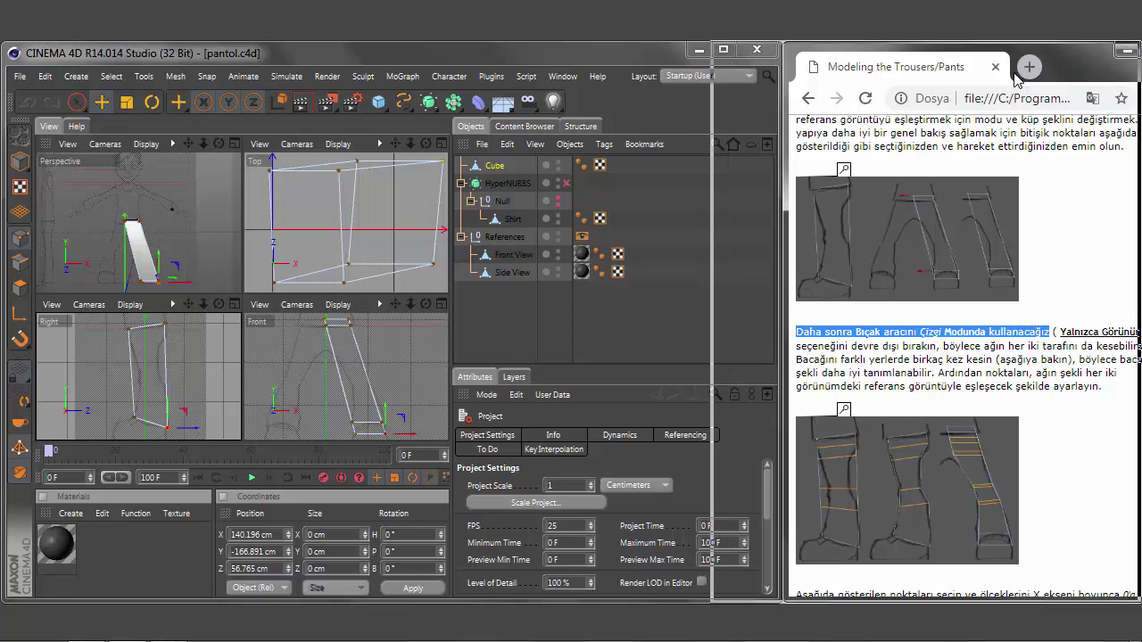
pyautogui.moveTo(1017, 79); pyautogui.dragTo(988, 80)
pyautogui.click(960, 66)
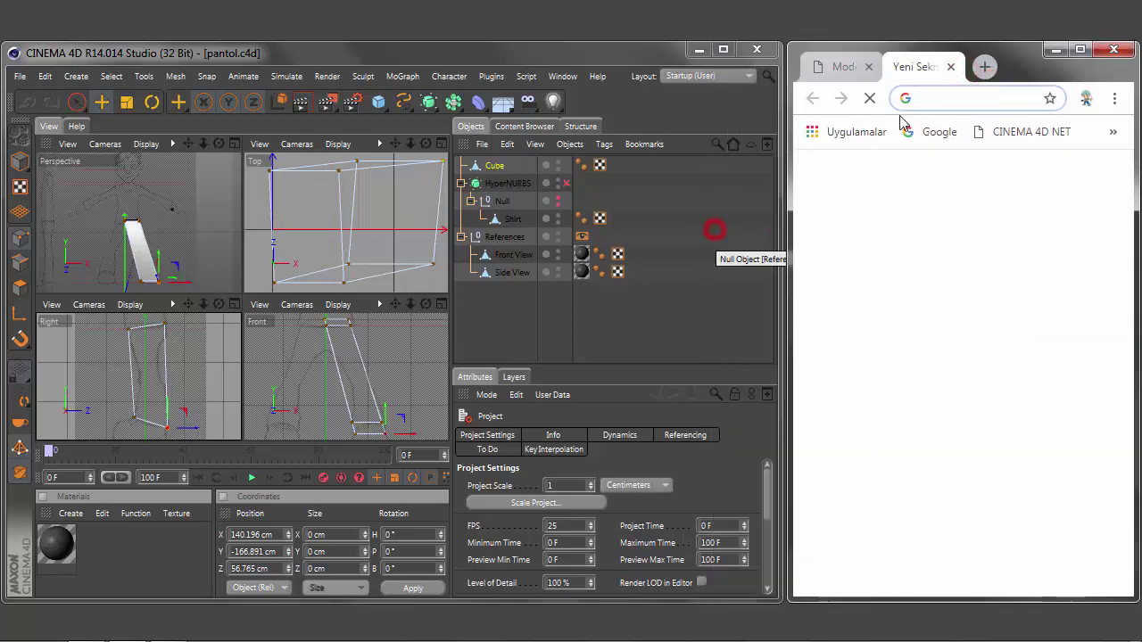
pyautogui.click(951, 66)
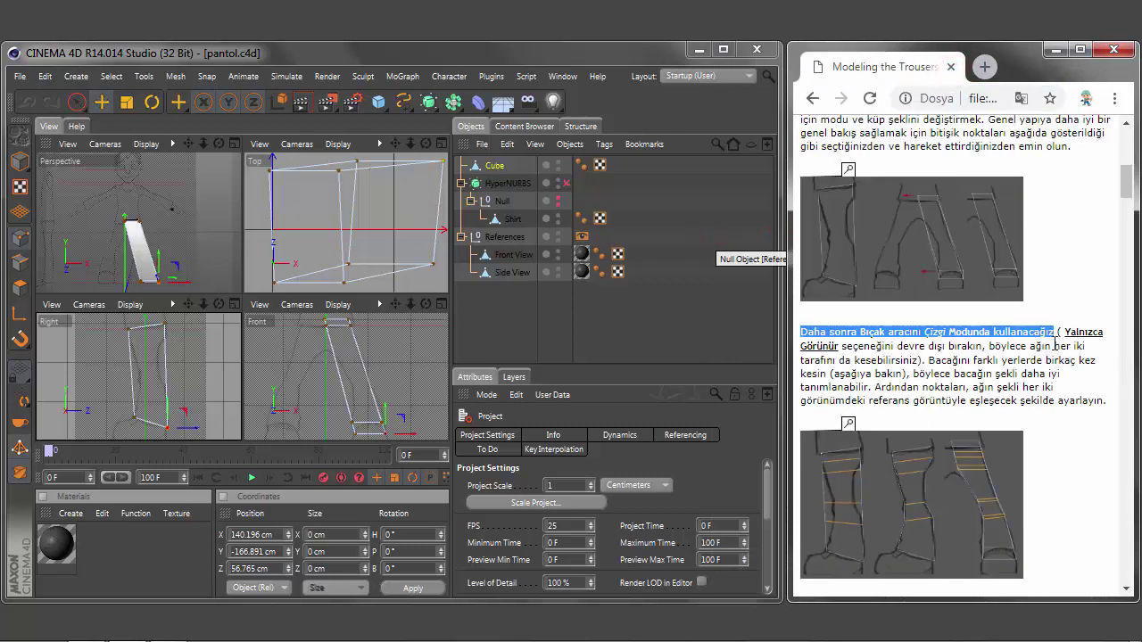
# Step: Highlight the notes on turning off Visible Only, cutting the leg several times and matching points
pyautogui.moveTo(1060, 331)
pyautogui.mouseDown()
pyautogui.moveTo(1105, 347)
pyautogui.moveTo(911, 359)
pyautogui.mouseUp()
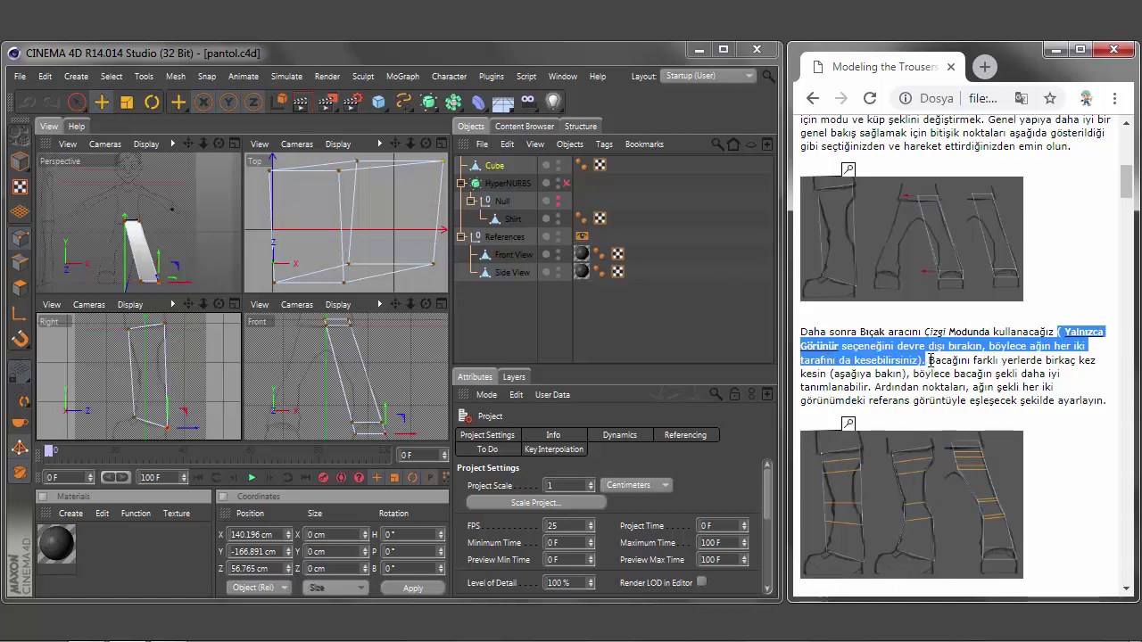
pyautogui.moveTo(928, 361)
pyautogui.mouseDown()
pyautogui.moveTo(1095, 389)
pyautogui.moveTo(873, 389)
pyautogui.moveTo(1104, 401)
pyautogui.mouseUp()
pyautogui.click(830, 390)
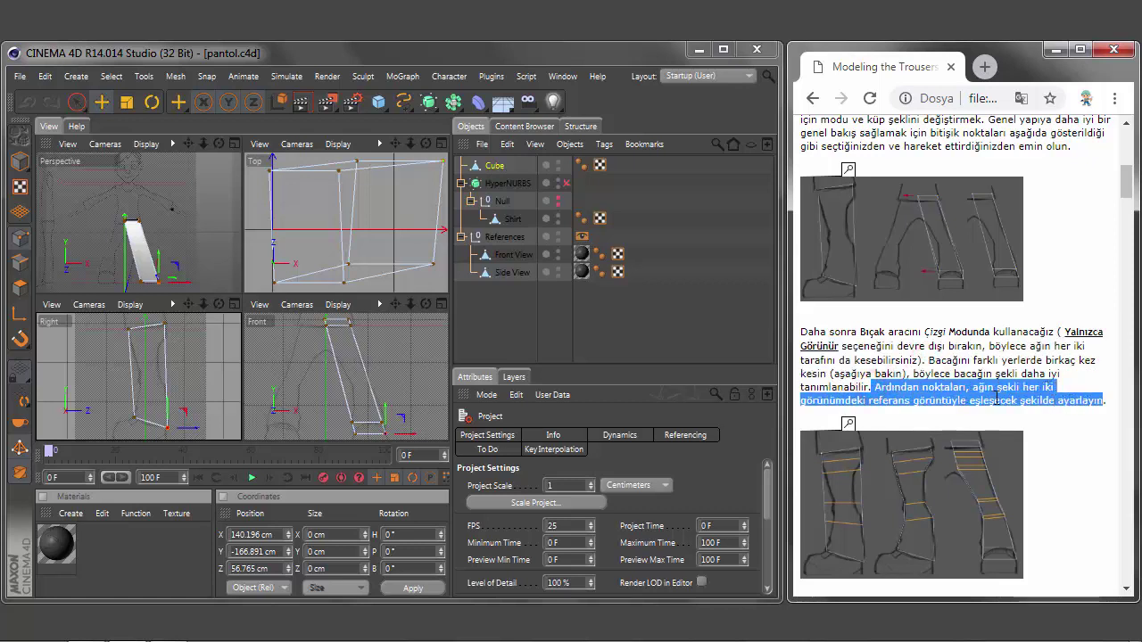
# Step: Enlarge the tutorial's picture of the knife-cut trouser leg beside Cinema 4D
pyautogui.moveTo(1125, 179); pyautogui.dragTo(1130, 215)
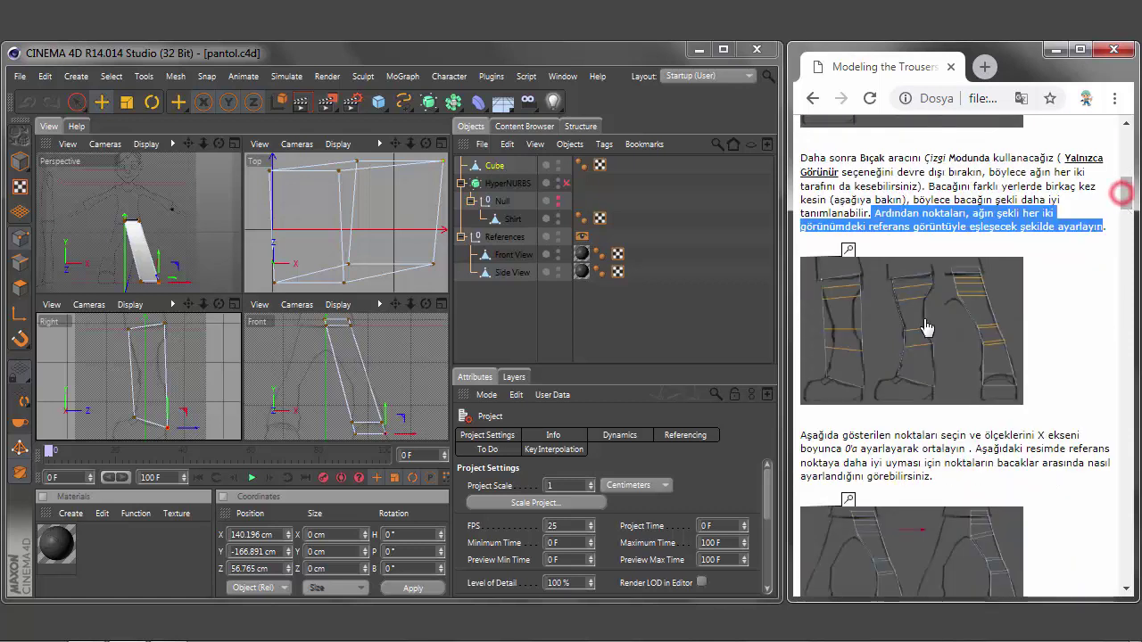
pyautogui.click(1126, 575)
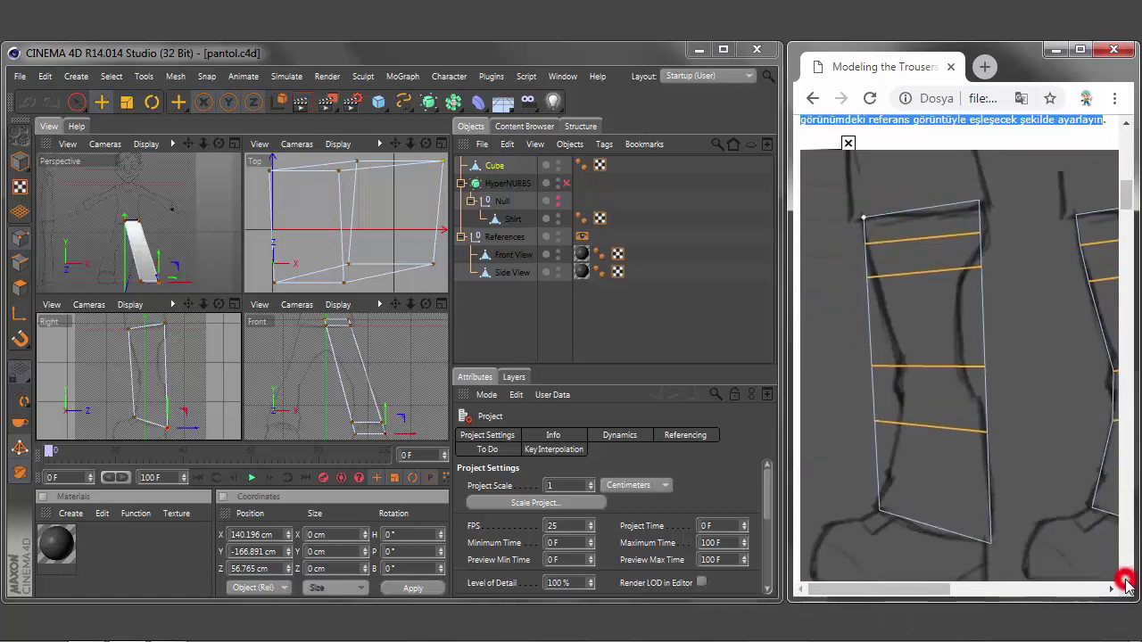
pyautogui.click(236, 145)
# Step: Maximise the Right view and pick the Knife from the right-click menu
pyautogui.middleClick(230, 306)
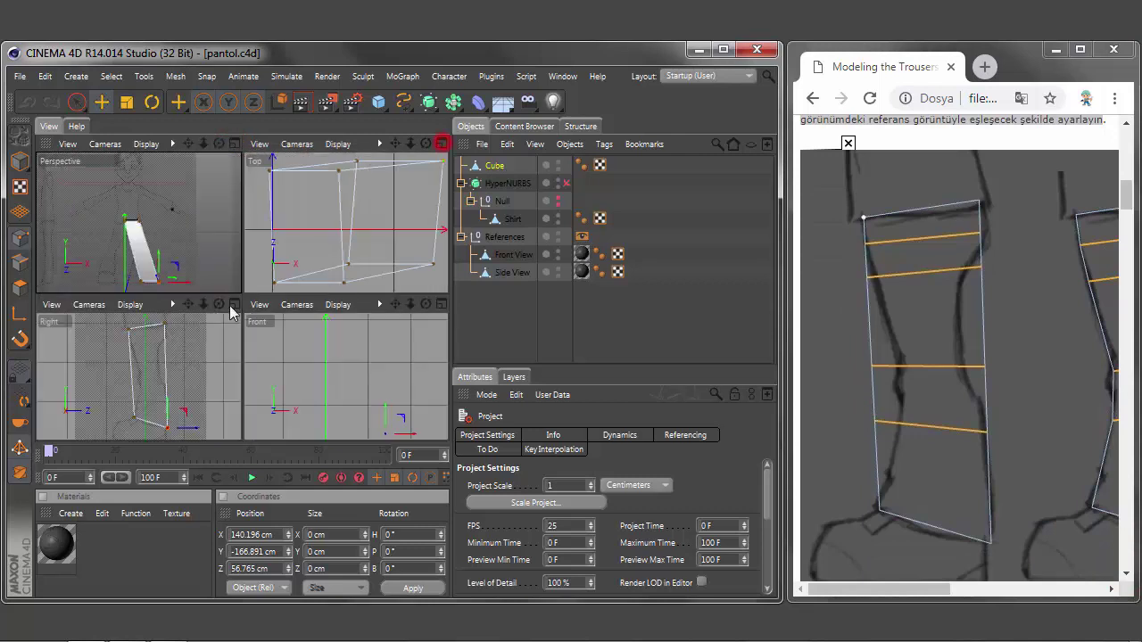
pyautogui.middleClick(234, 306)
pyautogui.rightClick(324, 253)
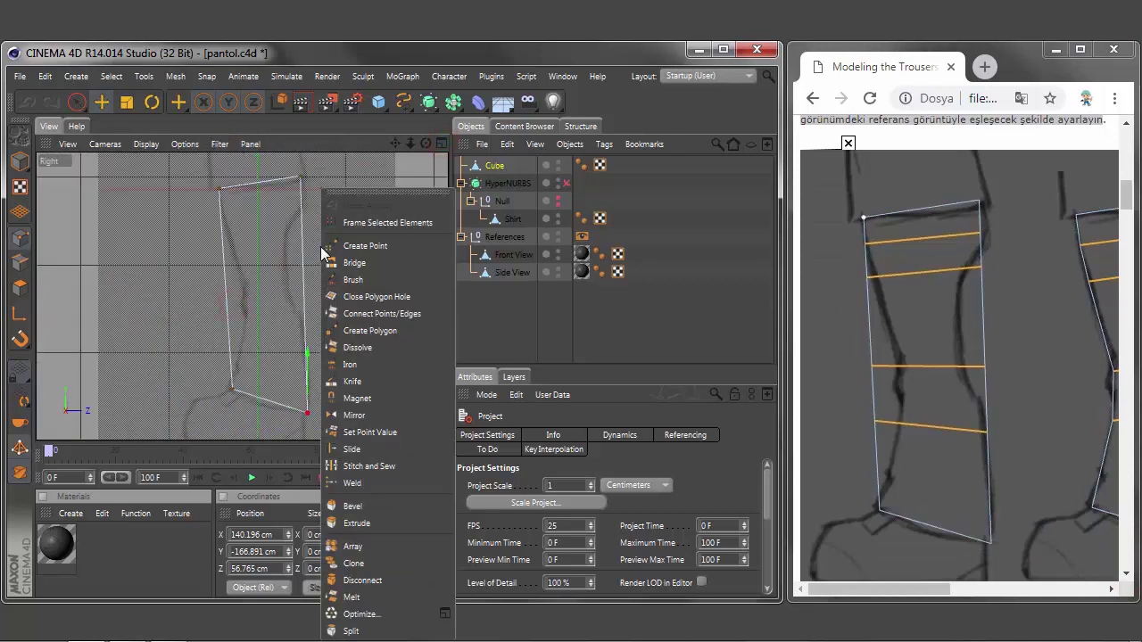
pyautogui.click(364, 385)
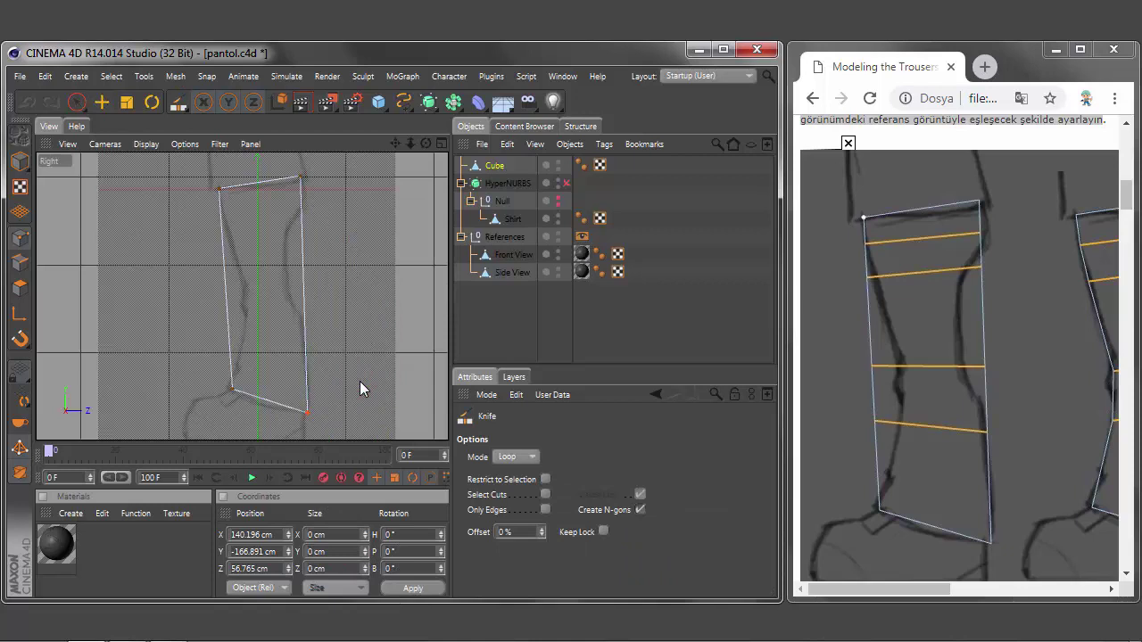
# Step: In Polygons mode, set the Knife to Line mode with Visible Only unchecked, and zoom toward the leg
pyautogui.click(20, 262)
pyautogui.click(640, 494)
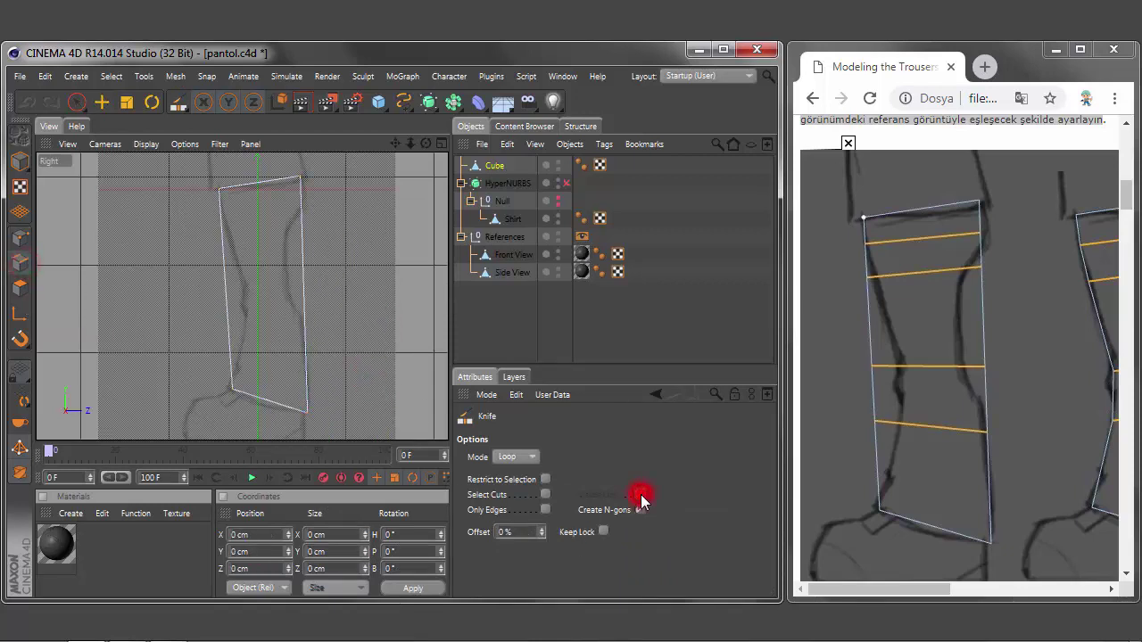
pyautogui.click(516, 457)
pyautogui.click(513, 471)
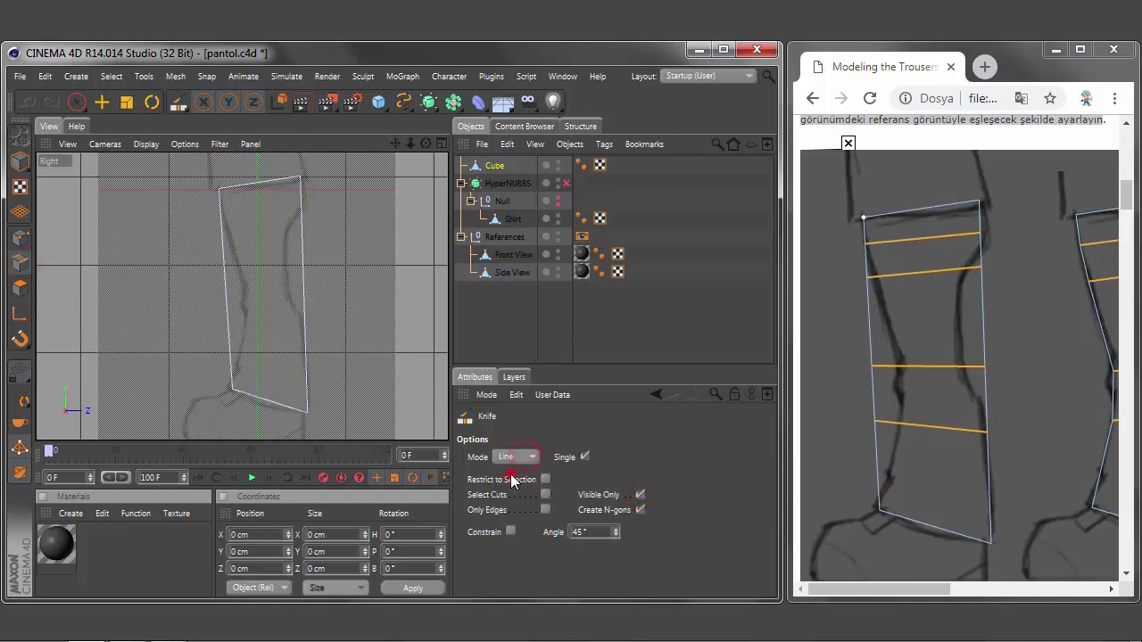
pyautogui.click(639, 495)
pyautogui.scroll(3, 206, 215)
pyautogui.moveTo(395, 143); pyautogui.dragTo(391, 146)
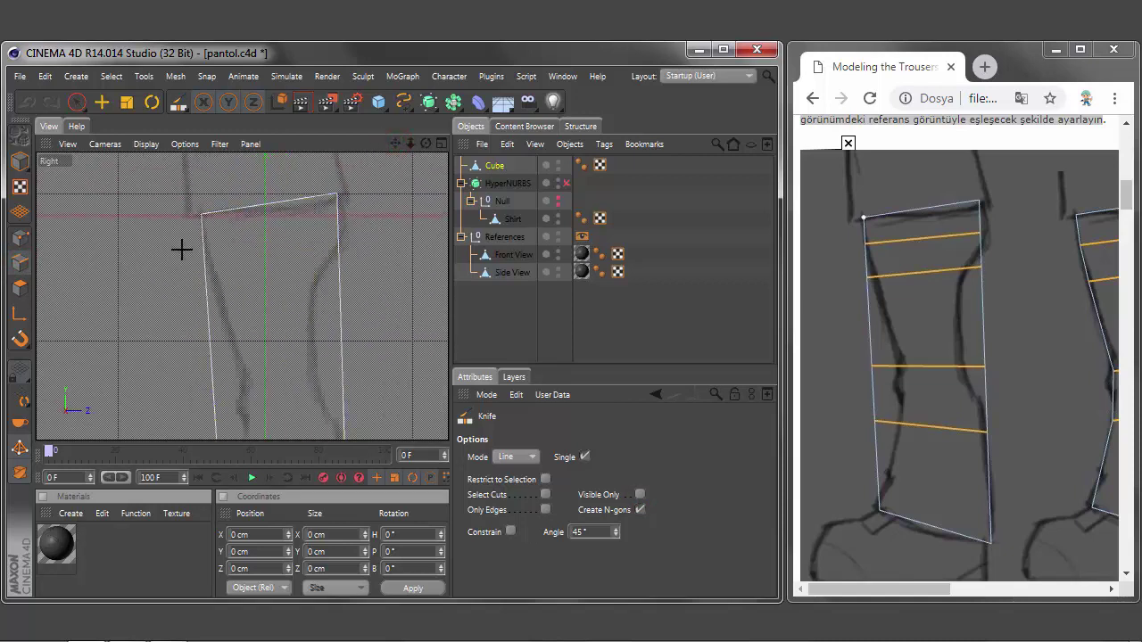
# Step: With Create N-gons off, make upper, lower and bottom Knife line cuts across the leg, then return to Live Selection
pyautogui.click(641, 510)
pyautogui.click(356, 225)
pyautogui.click(186, 253)
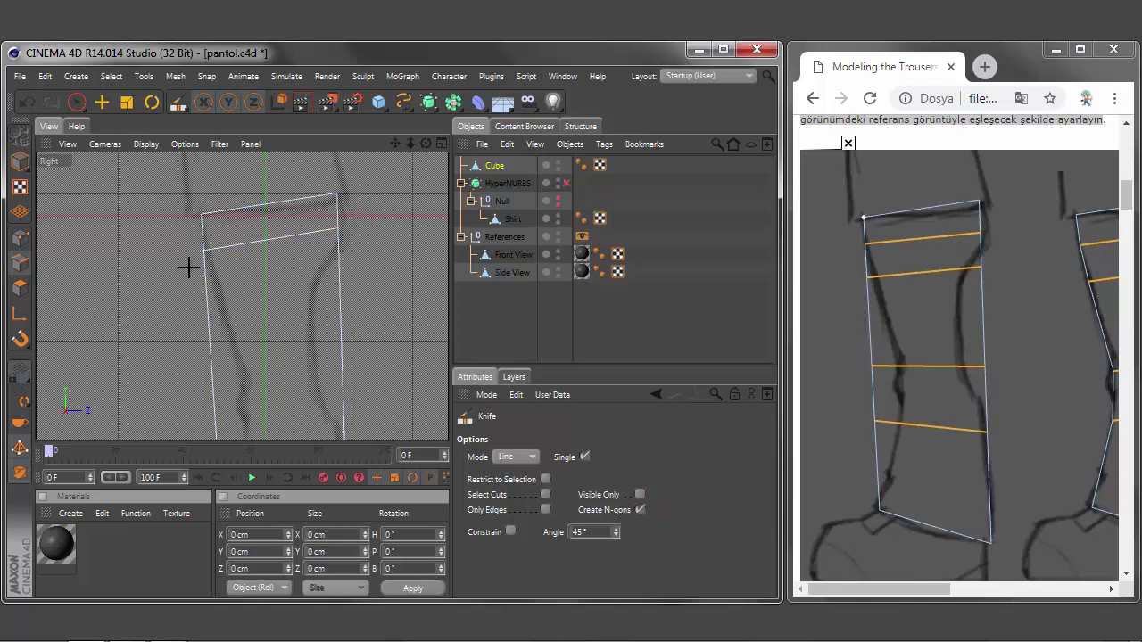
pyautogui.click(360, 270)
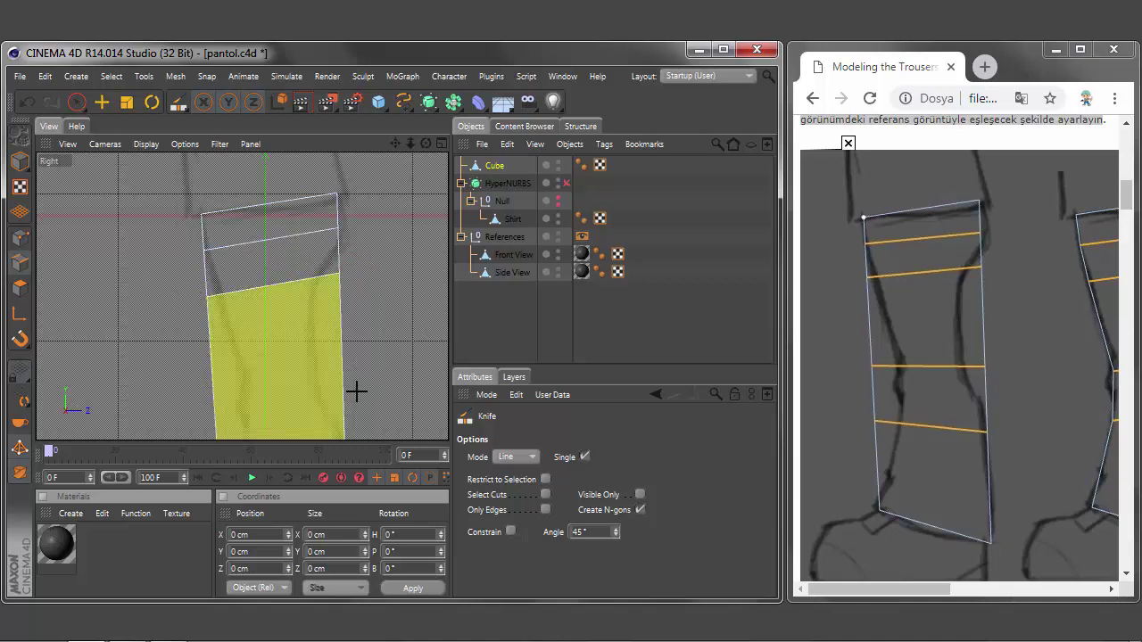
pyautogui.click(196, 381)
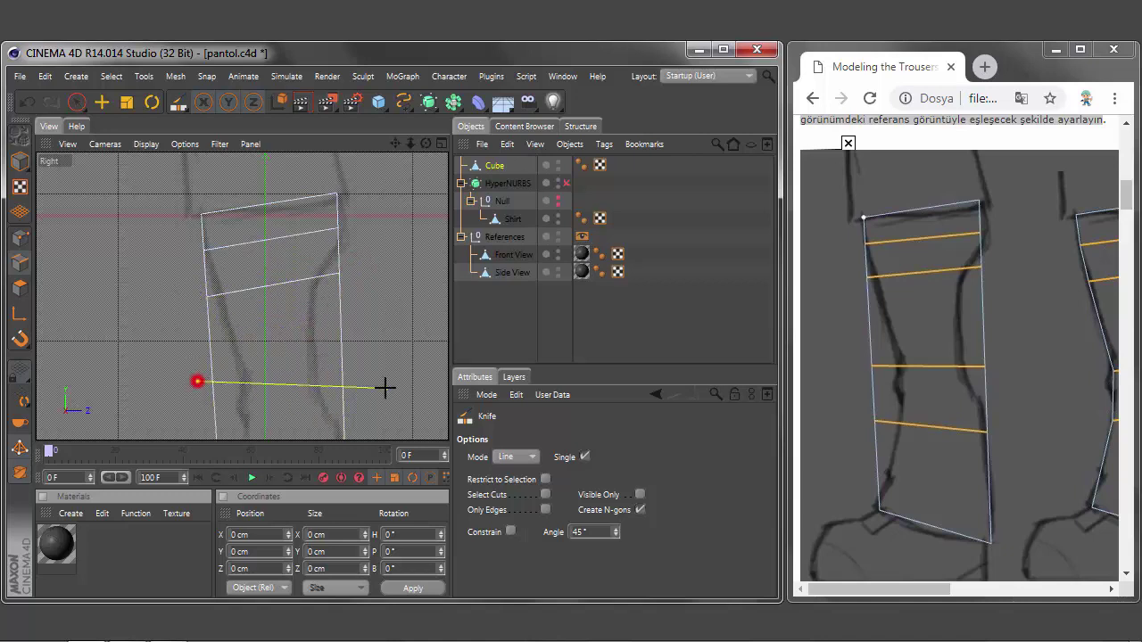
pyautogui.click(382, 387)
pyautogui.moveTo(396, 154); pyautogui.dragTo(242, 294)
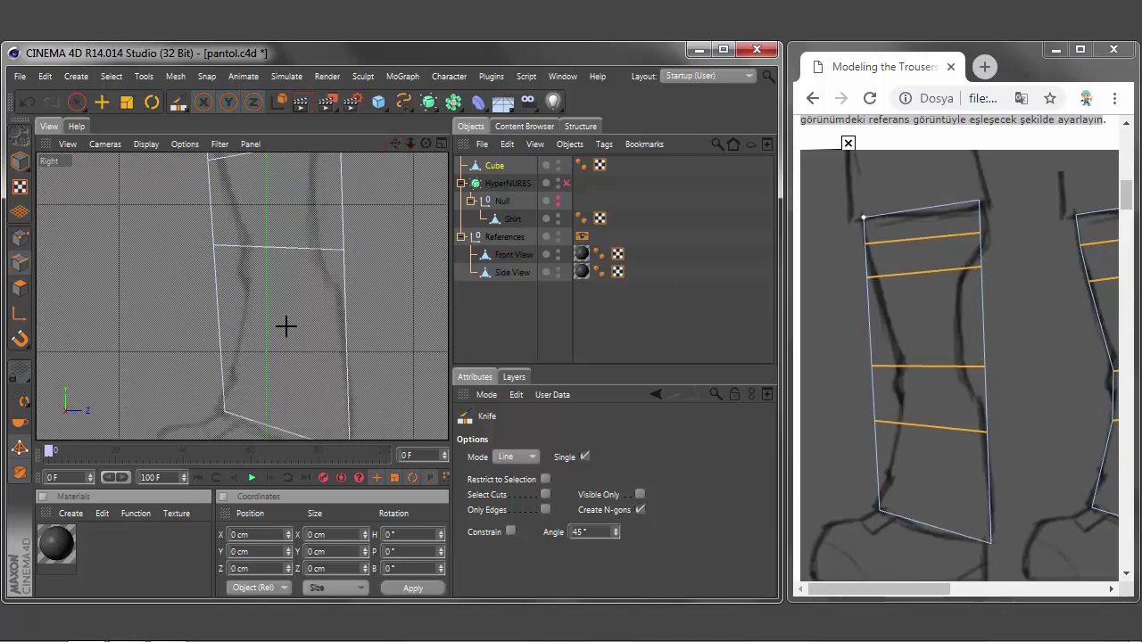
pyautogui.click(206, 311)
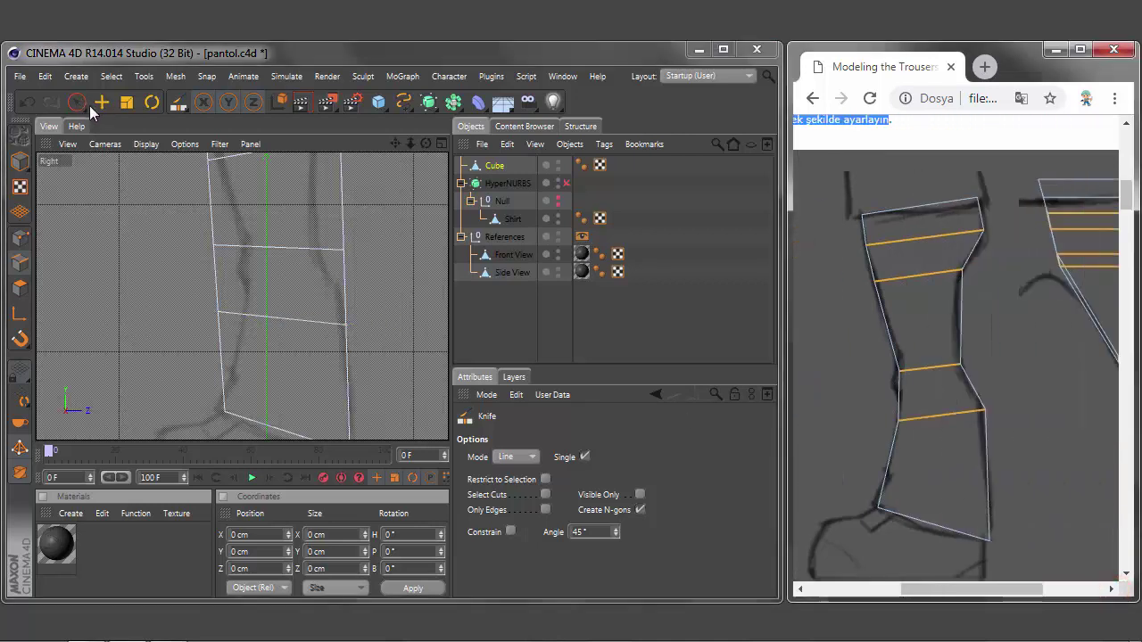
pyautogui.click(79, 102)
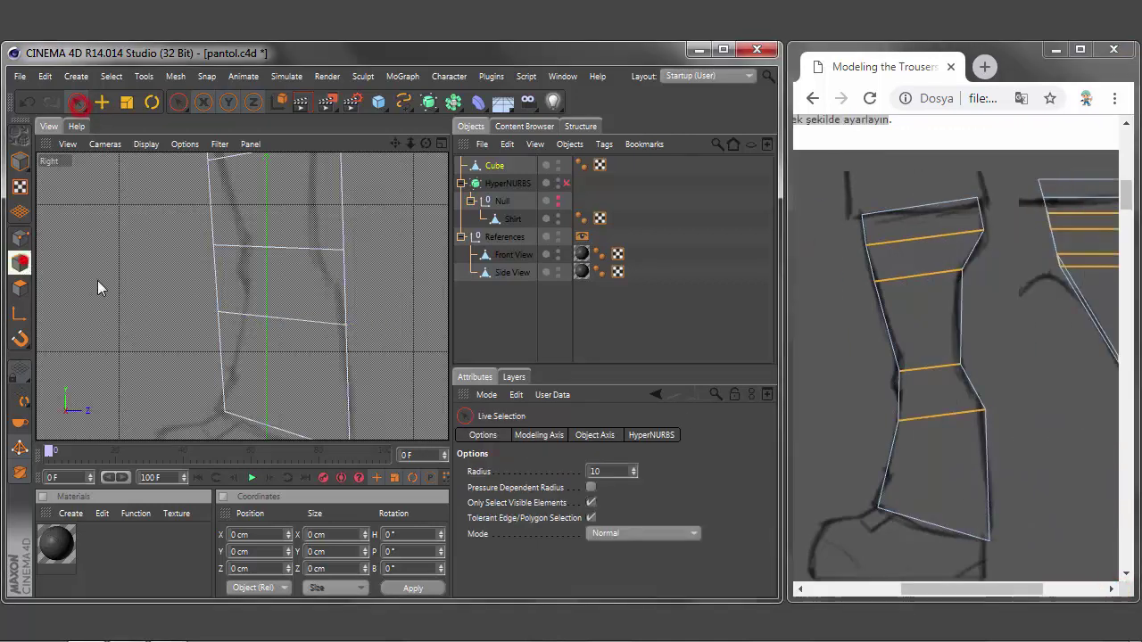
# Step: Scale the leg's lower horizontal edge to about 92% in the Right view
pyautogui.click(297, 327)
pyautogui.press('t')
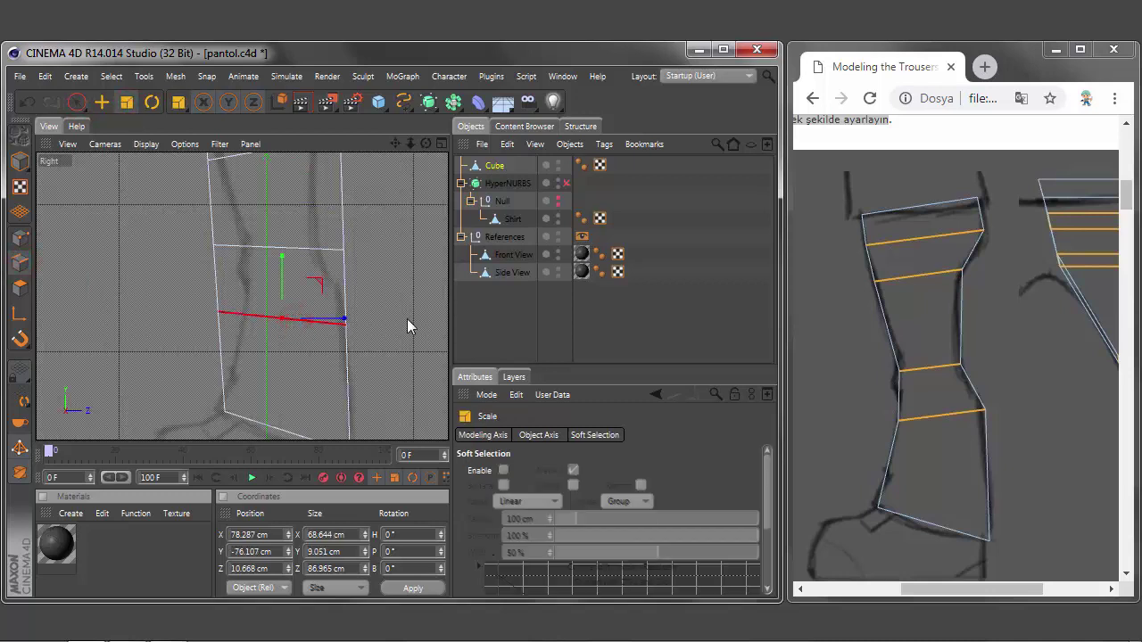
pyautogui.moveTo(347, 319); pyautogui.dragTo(342, 317)
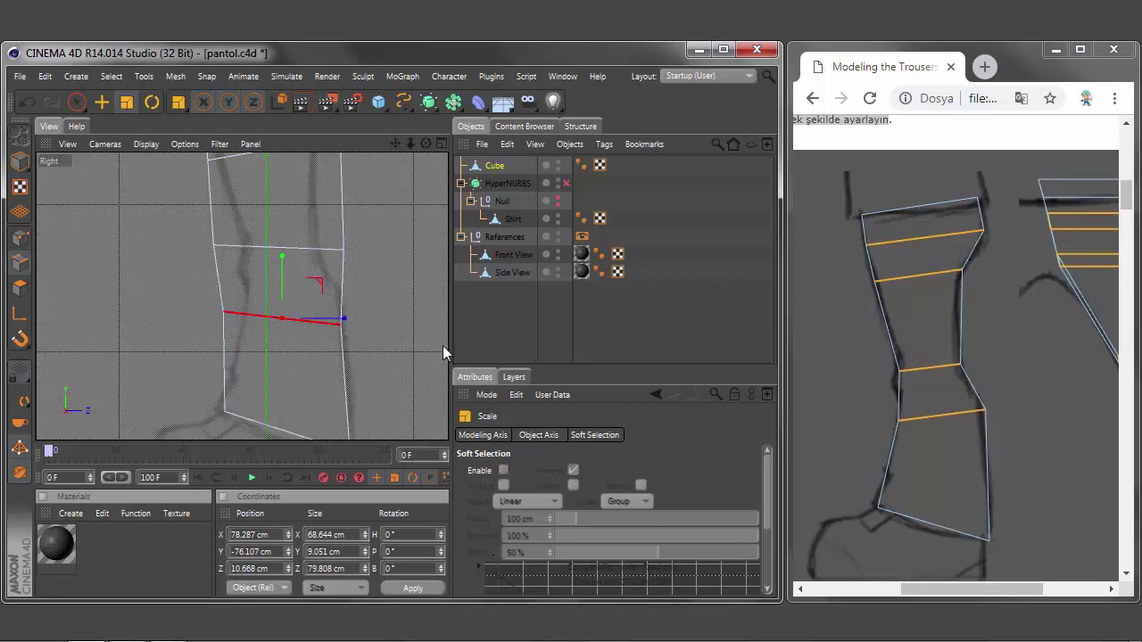
pyautogui.press('space')
pyautogui.click(223, 312)
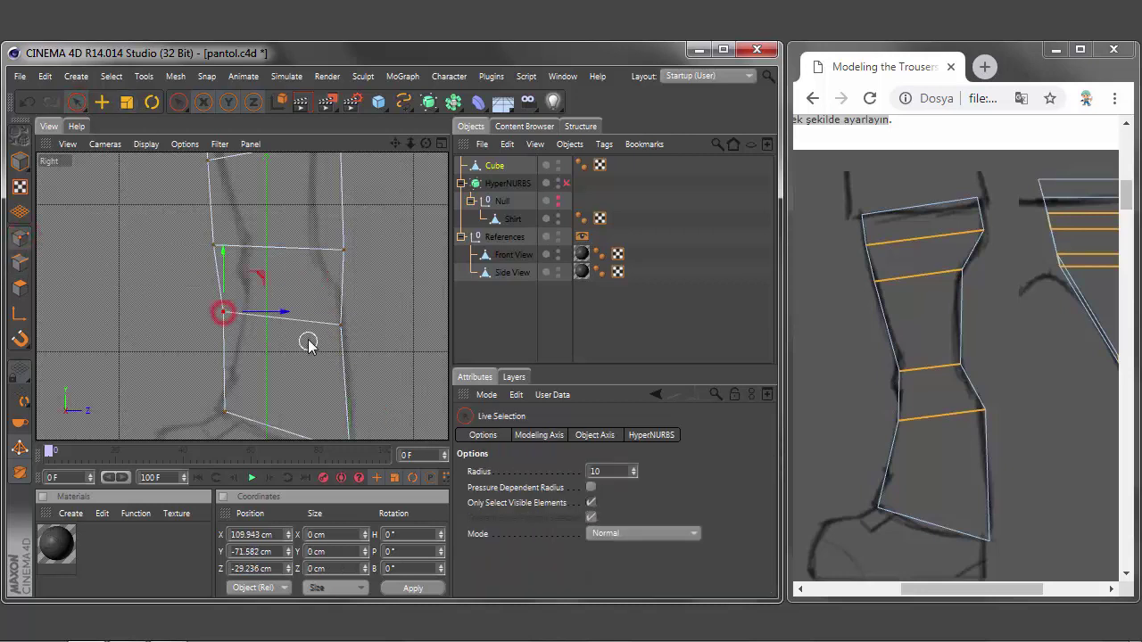
pyautogui.moveTo(286, 313); pyautogui.dragTo(298, 313)
pyautogui.click(27, 101)
# Step: Move the edge's points about 14.5 cm right and 13 cm down, and set the left point on the outline
pyautogui.moveTo(77, 101); pyautogui.dragTo(121, 161)
pyautogui.moveTo(205, 298); pyautogui.dragTo(352, 334)
pyautogui.moveTo(285, 319); pyautogui.dragTo(306, 321)
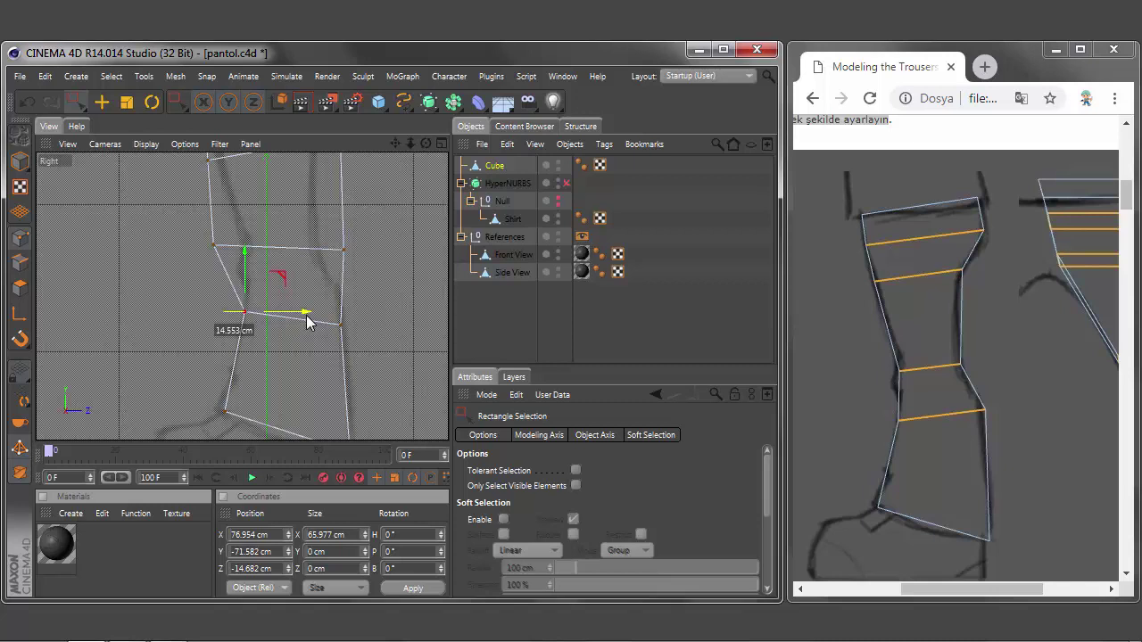
pyautogui.moveTo(242, 250)
pyautogui.mouseDown()
pyautogui.moveTo(244, 272)
pyautogui.moveTo(192, 228)
pyautogui.moveTo(353, 224)
pyautogui.mouseUp()
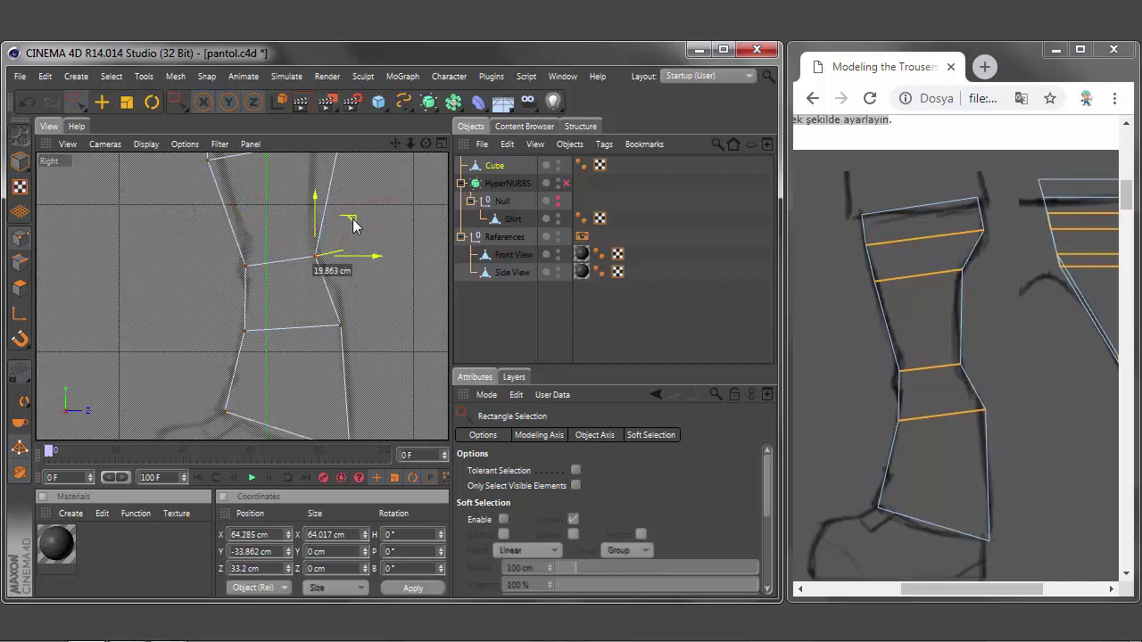
pyautogui.moveTo(352, 222); pyautogui.dragTo(356, 217)
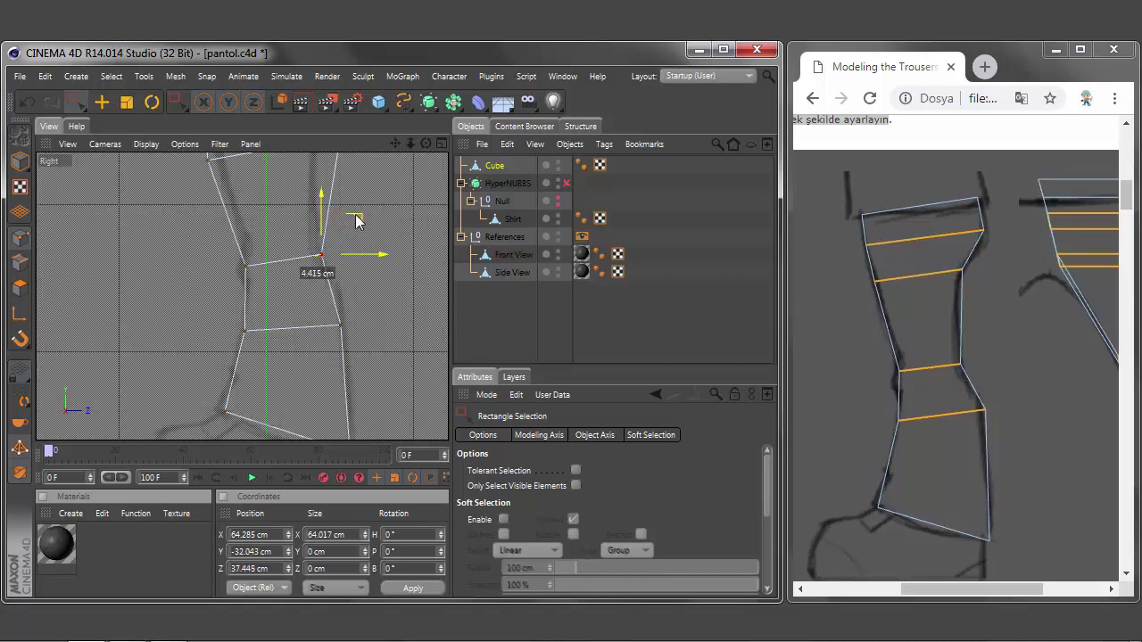
pyautogui.click(237, 261)
pyautogui.moveTo(284, 227); pyautogui.dragTo(282, 232)
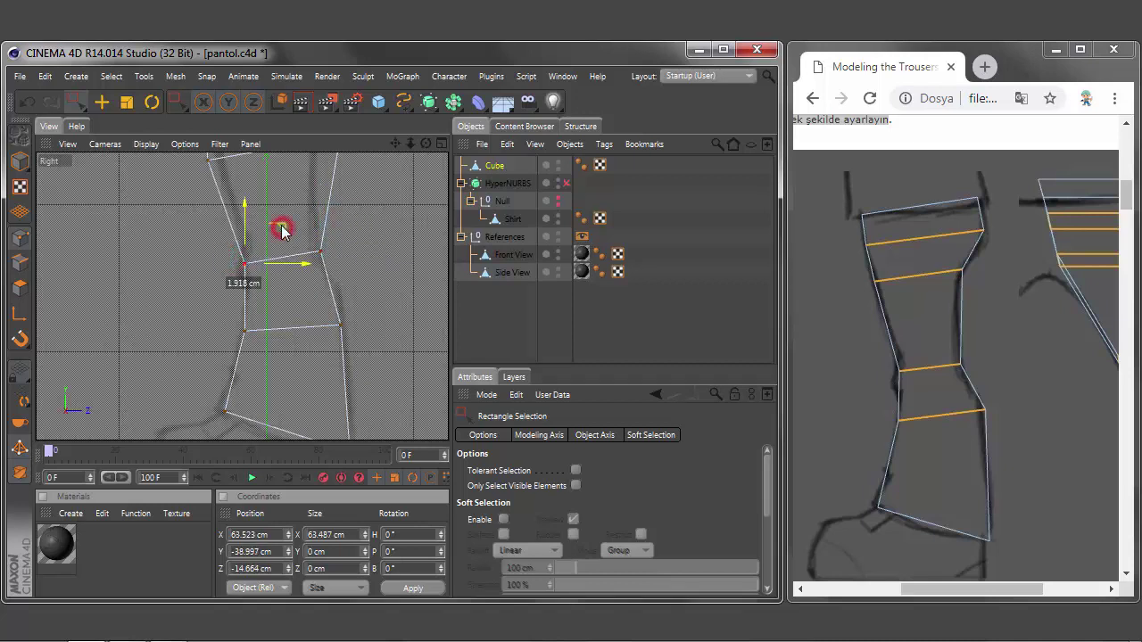
# Step: Pull the leg's middle side vertices onto the side reference outline and select the top-right vertex
pyautogui.moveTo(395, 143)
pyautogui.mouseDown()
pyautogui.moveTo(346, 273)
pyautogui.moveTo(376, 271)
pyautogui.moveTo(352, 224)
pyautogui.mouseUp()
pyautogui.click(332, 261)
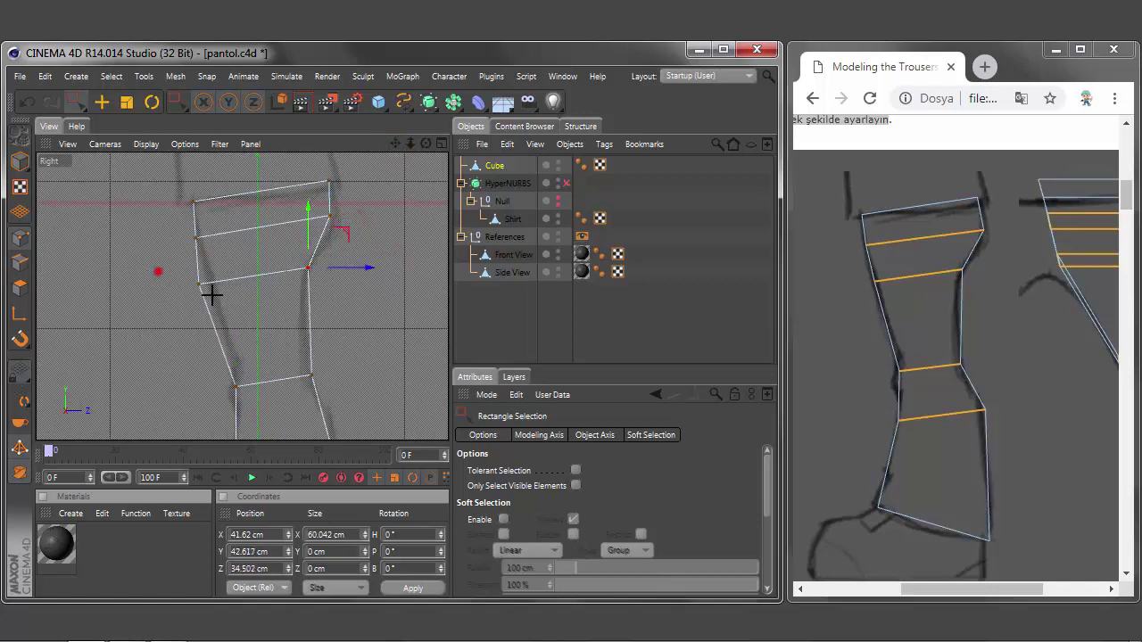
pyautogui.moveTo(212, 288); pyautogui.dragTo(251, 258)
pyautogui.click(329, 180)
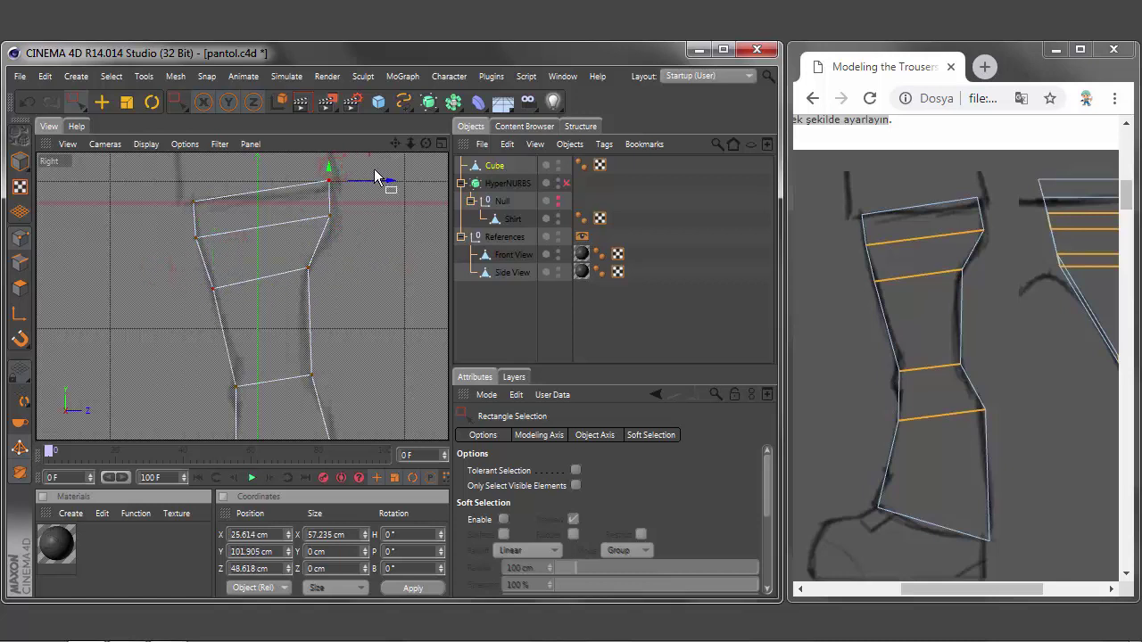
pyautogui.moveTo(395, 143); pyautogui.dragTo(355, 184)
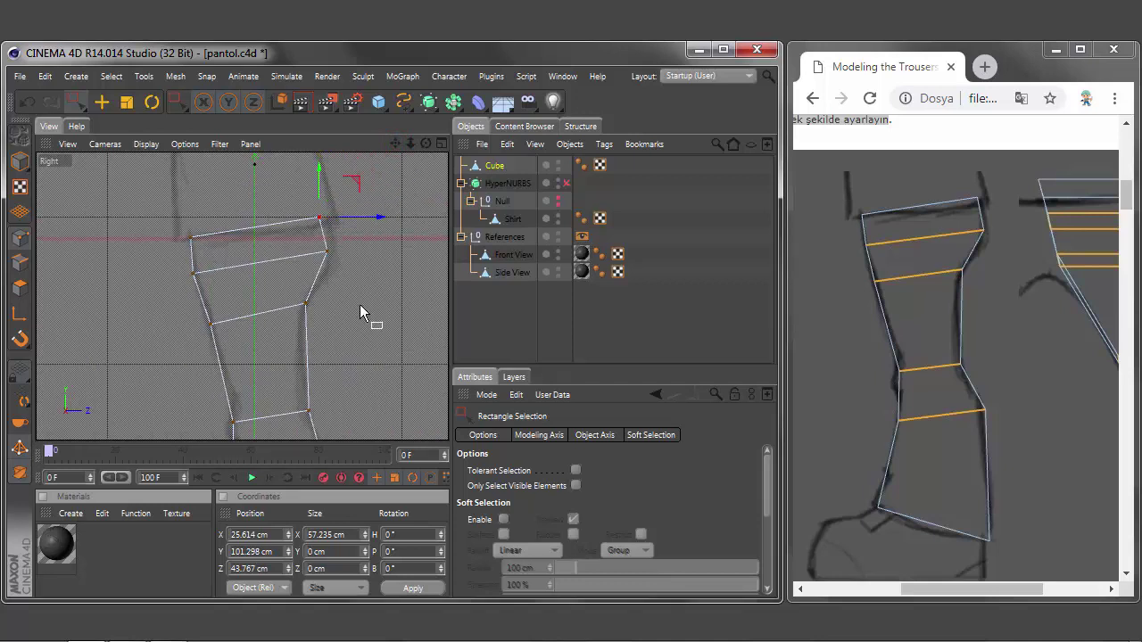
pyautogui.scroll(-2, 356, 303)
pyautogui.scroll(-2, 354, 303)
pyautogui.scroll(-1, 354, 302)
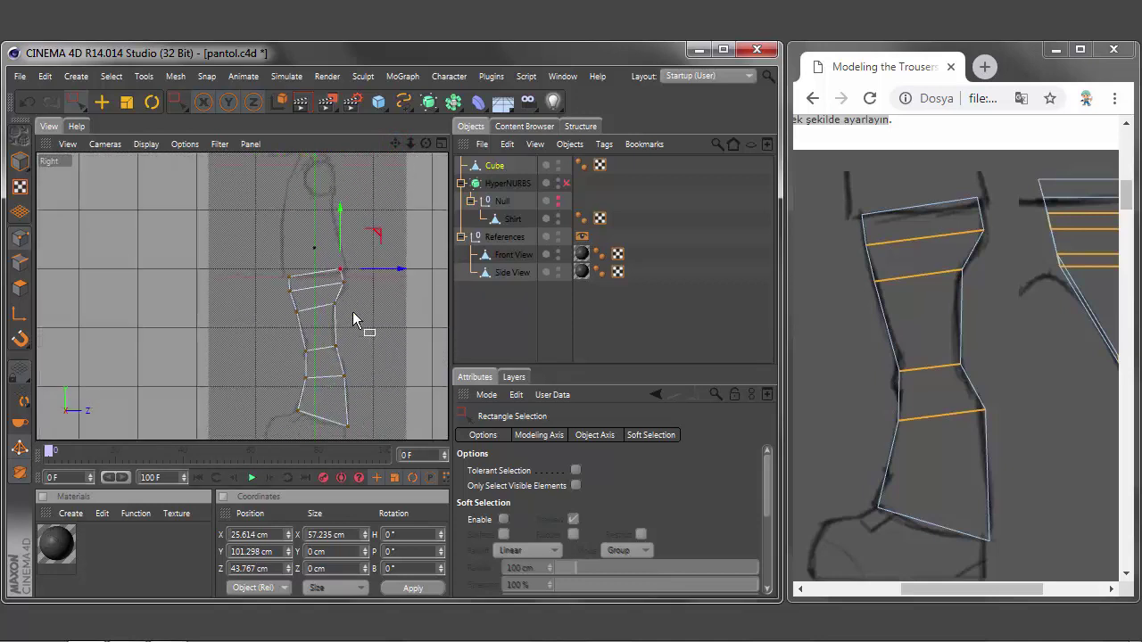
pyautogui.scroll(3, 350, 393)
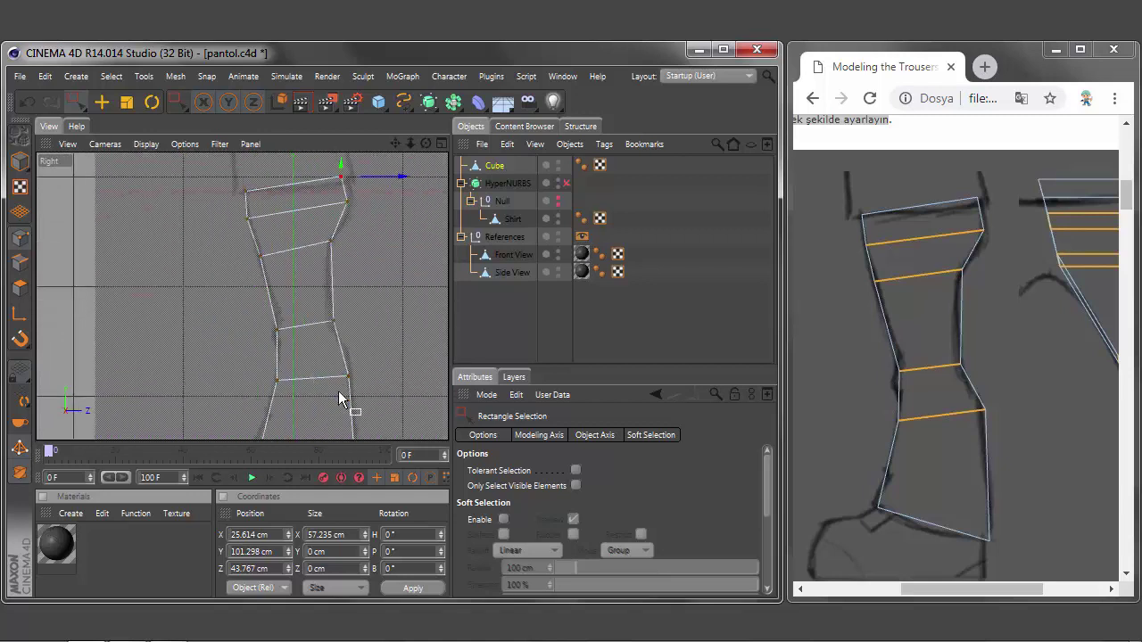
# Step: Nudge the lower side vertices onto the sketch line and restore the four-view layout
pyautogui.click(344, 371)
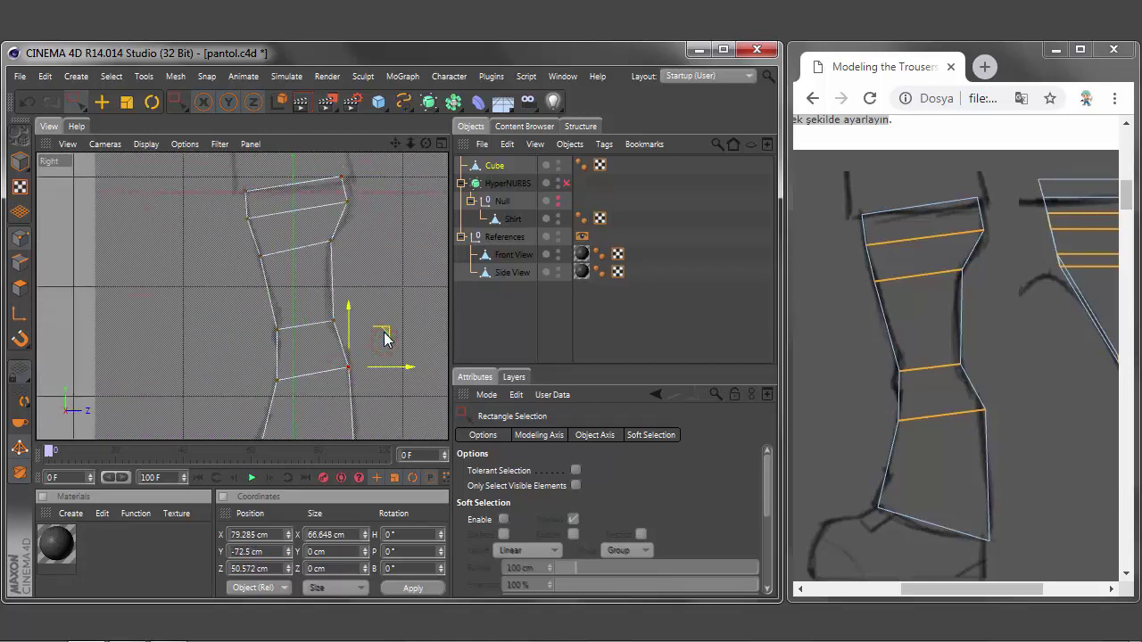
pyautogui.scroll(-2, 398, 337)
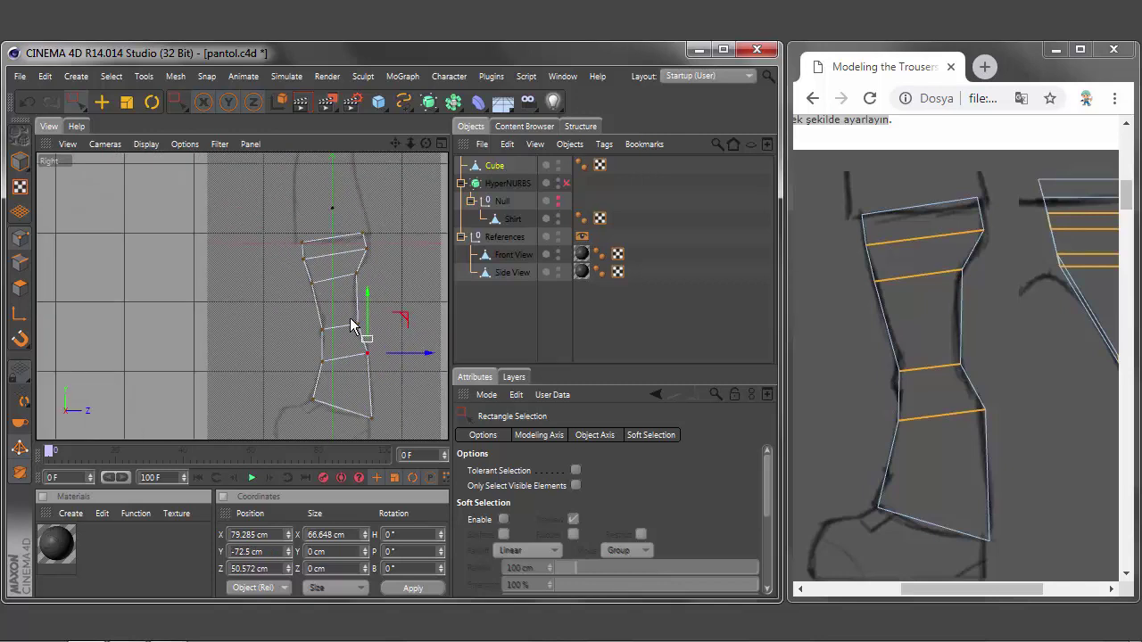
pyautogui.scroll(2, 398, 336)
pyautogui.click(362, 328)
pyautogui.moveTo(398, 295); pyautogui.dragTo(395, 291)
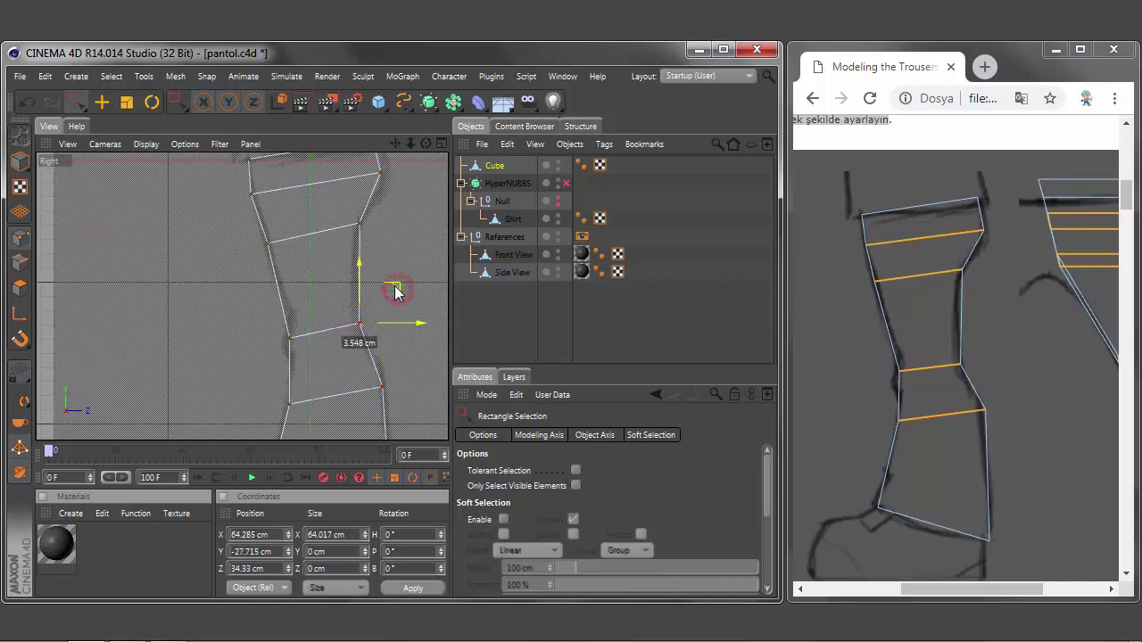
pyautogui.scroll(-2, 395, 293)
pyautogui.scroll(-1, 395, 293)
pyautogui.moveTo(968, 589); pyautogui.dragTo(1029, 590)
# Step: Maximise the Front view and shift two horizontal edge rows right to follow the sketch
pyautogui.click(440, 143)
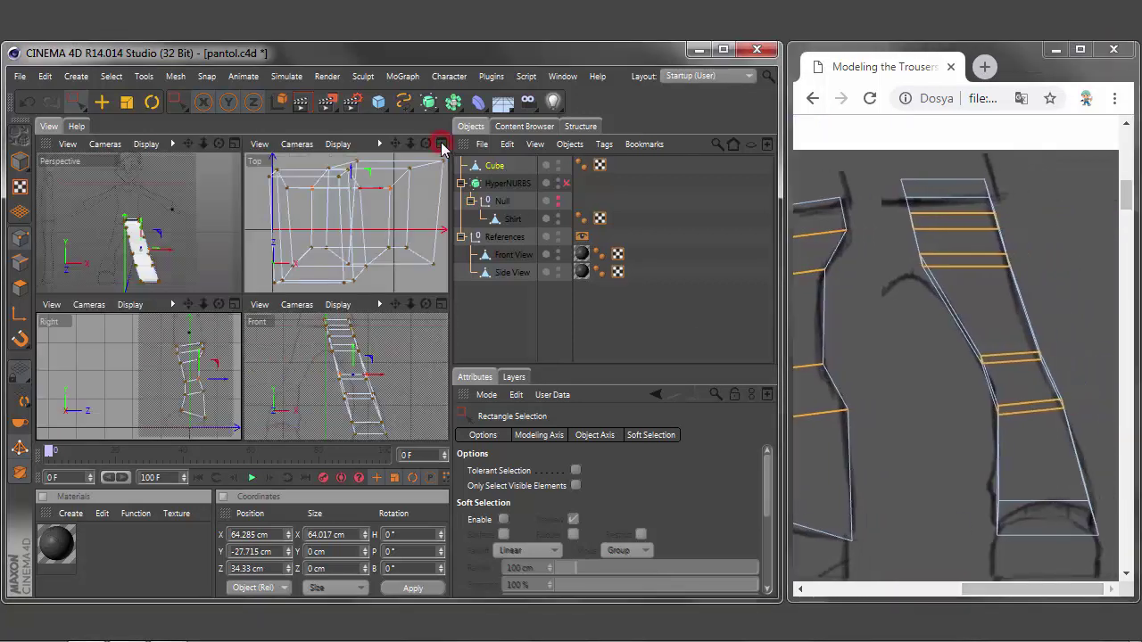
pyautogui.click(441, 304)
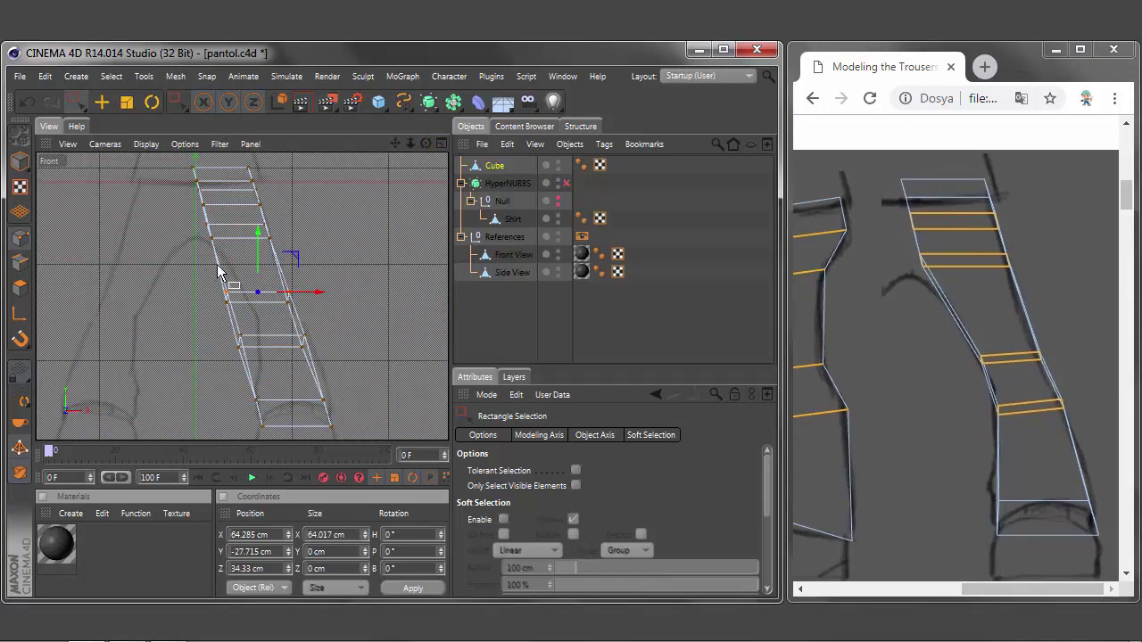
pyautogui.click(286, 299)
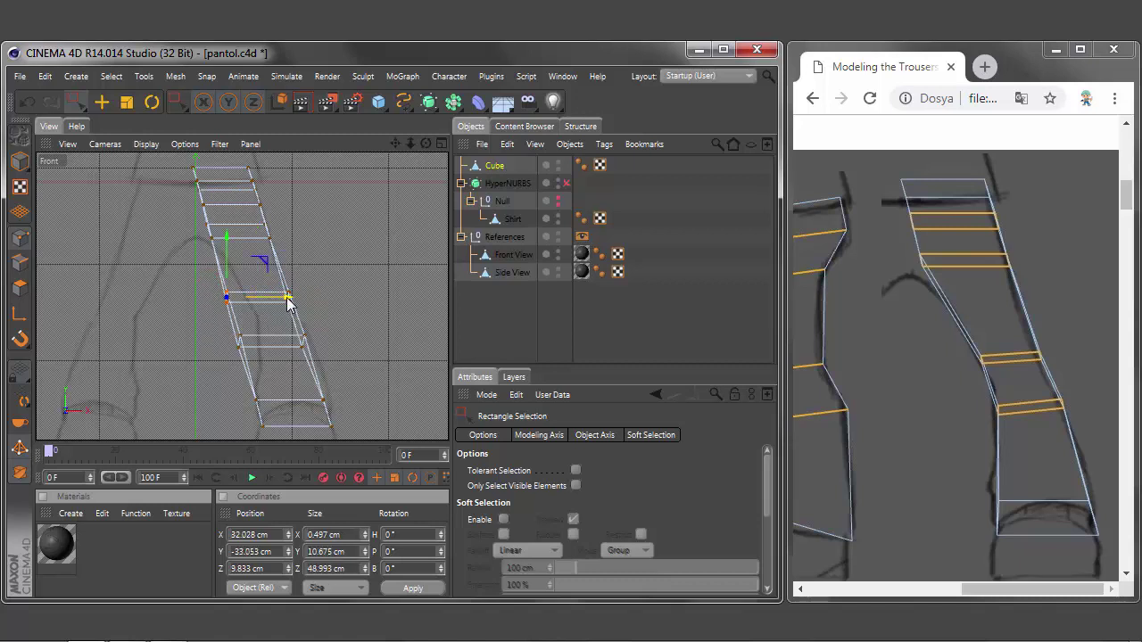
pyautogui.moveTo(287, 299); pyautogui.dragTo(348, 304)
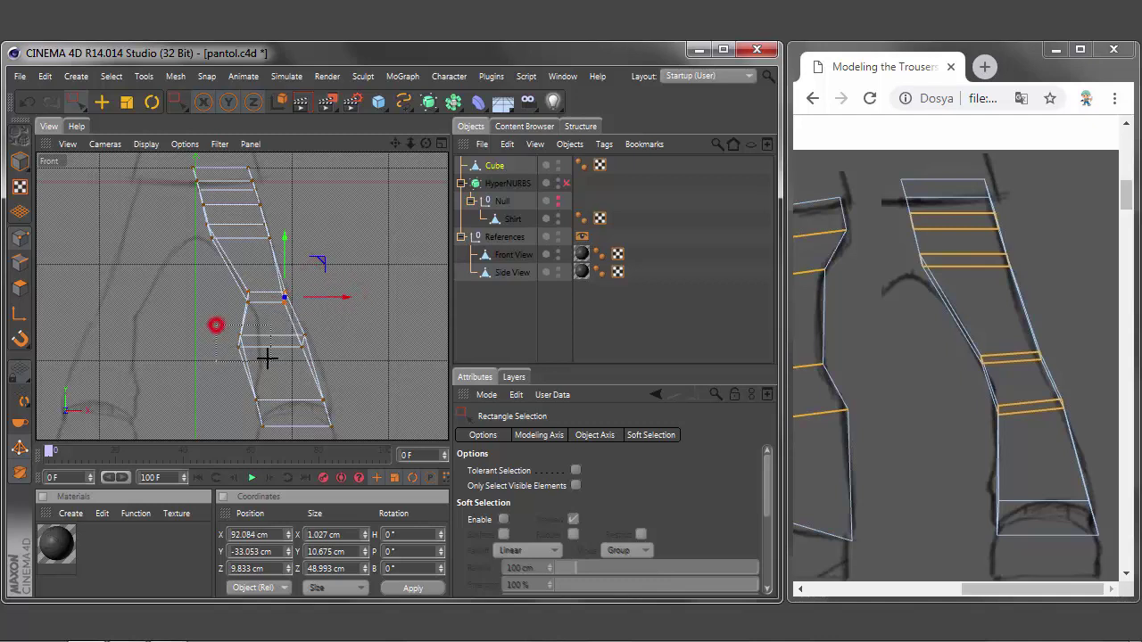
pyautogui.moveTo(223, 331); pyautogui.dragTo(257, 341)
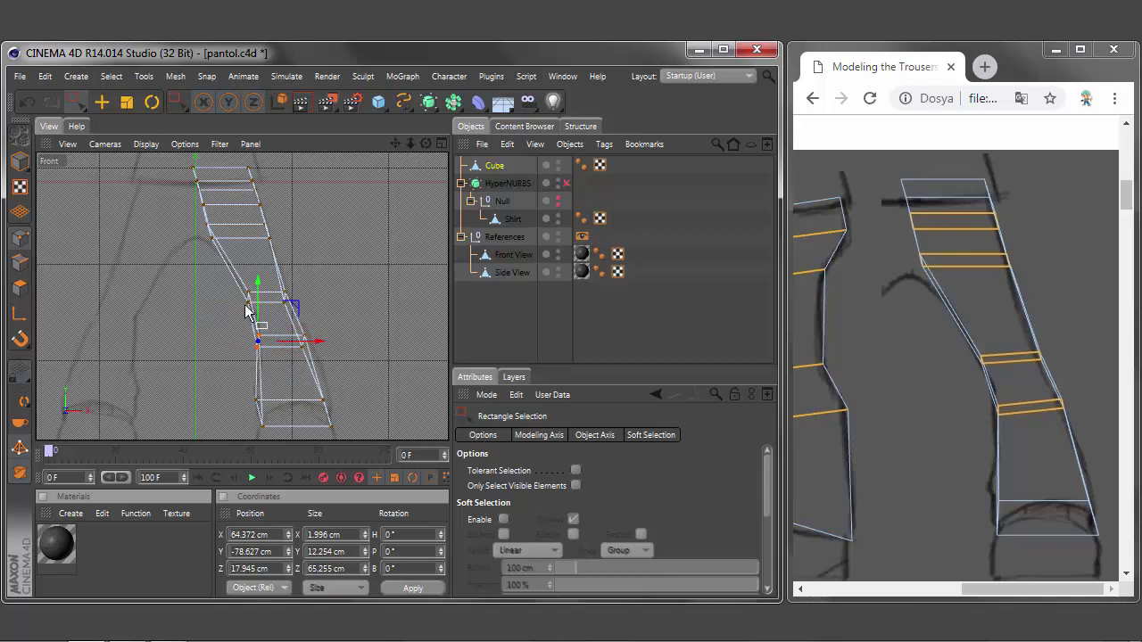
# Step: Slide the upper-left corner point right along X and select the top rows' points
pyautogui.scroll(3, 247, 310)
pyautogui.scroll(2, 267, 323)
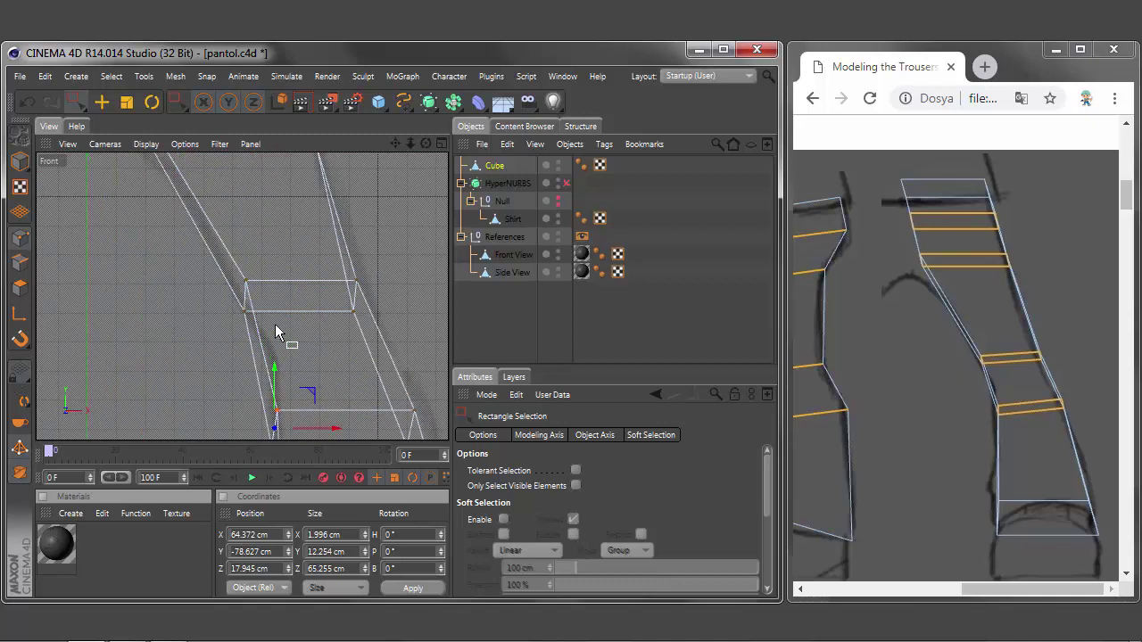
pyautogui.click(244, 282)
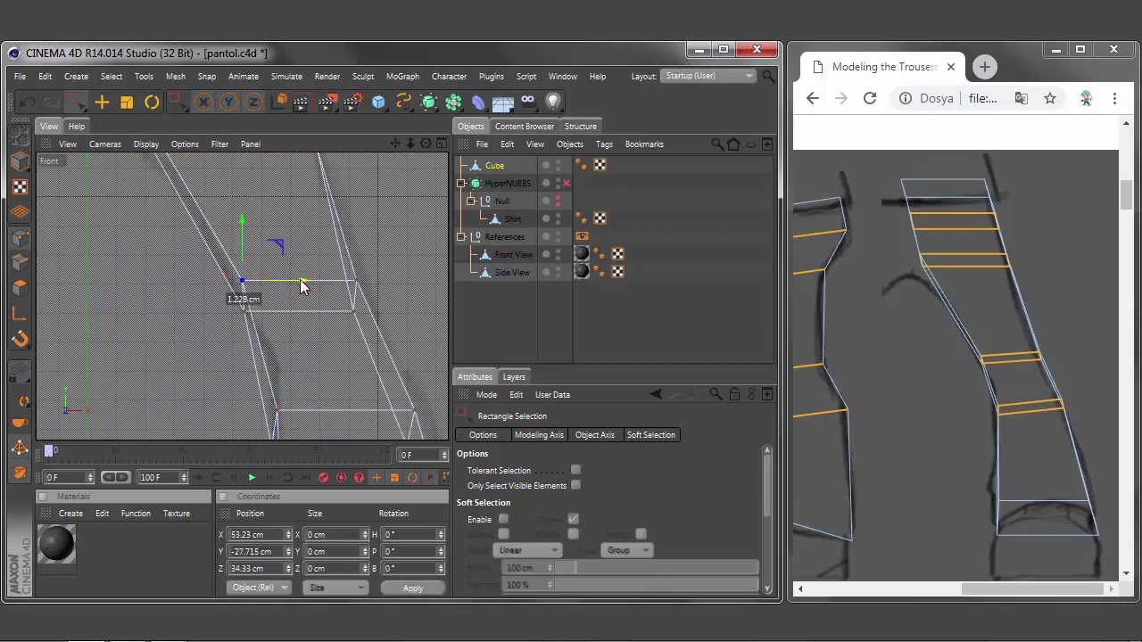
pyautogui.moveTo(305, 281); pyautogui.dragTo(414, 282)
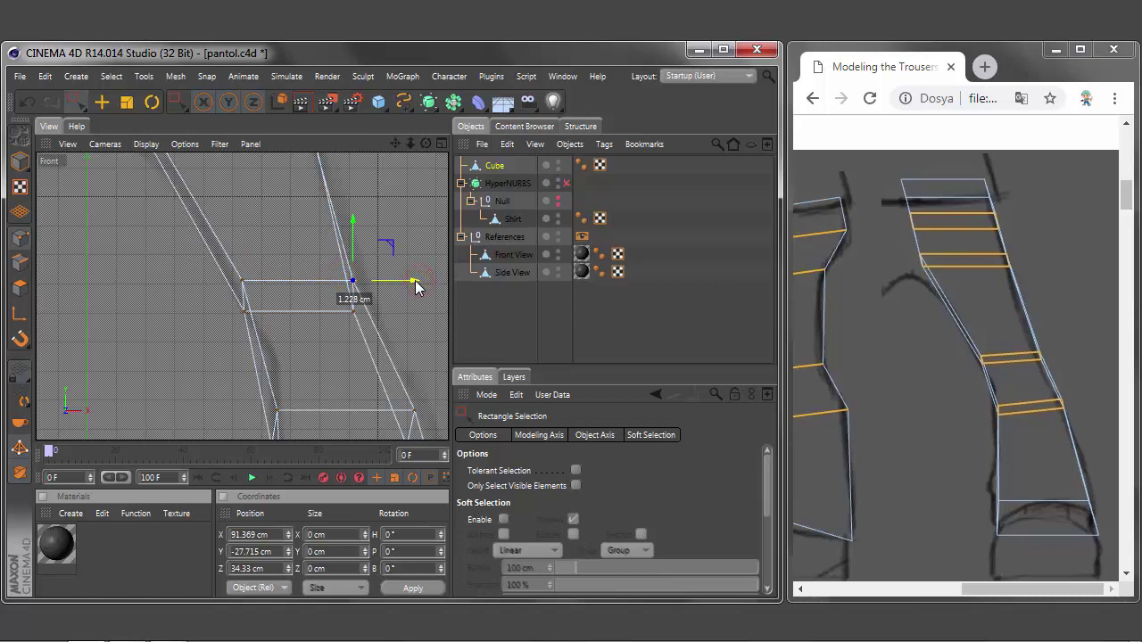
pyautogui.moveTo(387, 321); pyautogui.dragTo(334, 265)
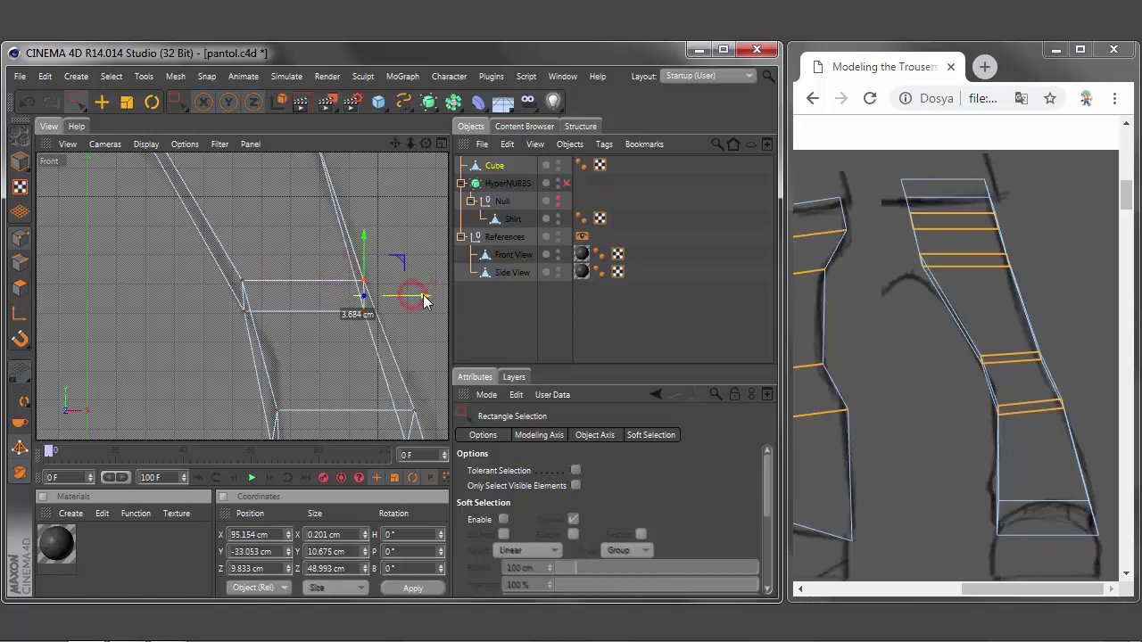
pyautogui.moveTo(394, 146); pyautogui.dragTo(459, 179)
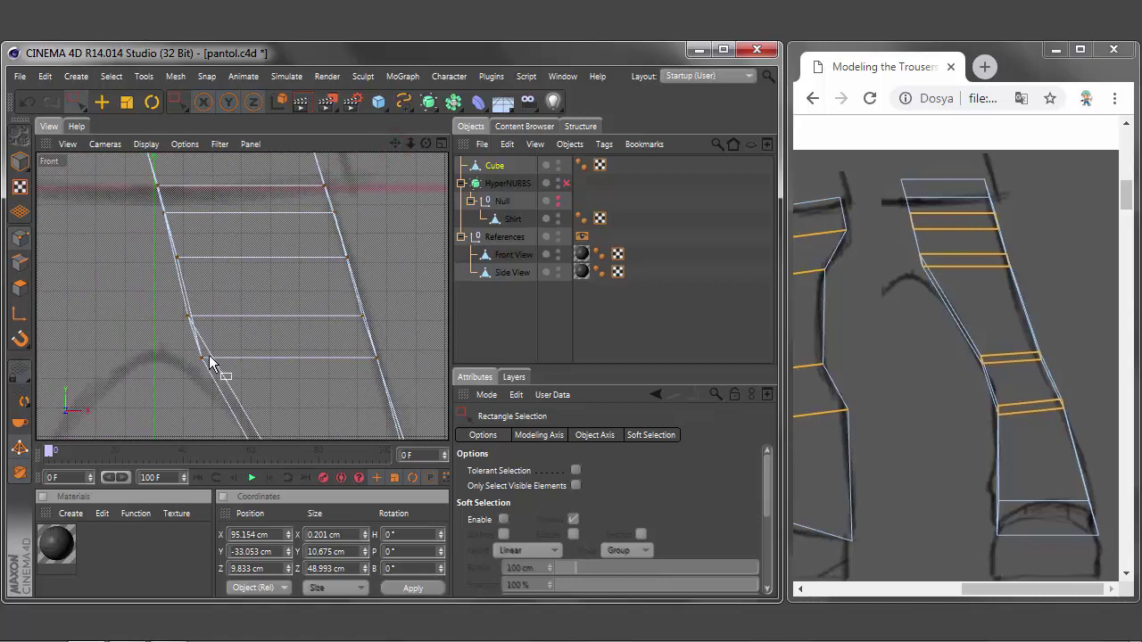
pyautogui.moveTo(145, 198); pyautogui.dragTo(380, 268)
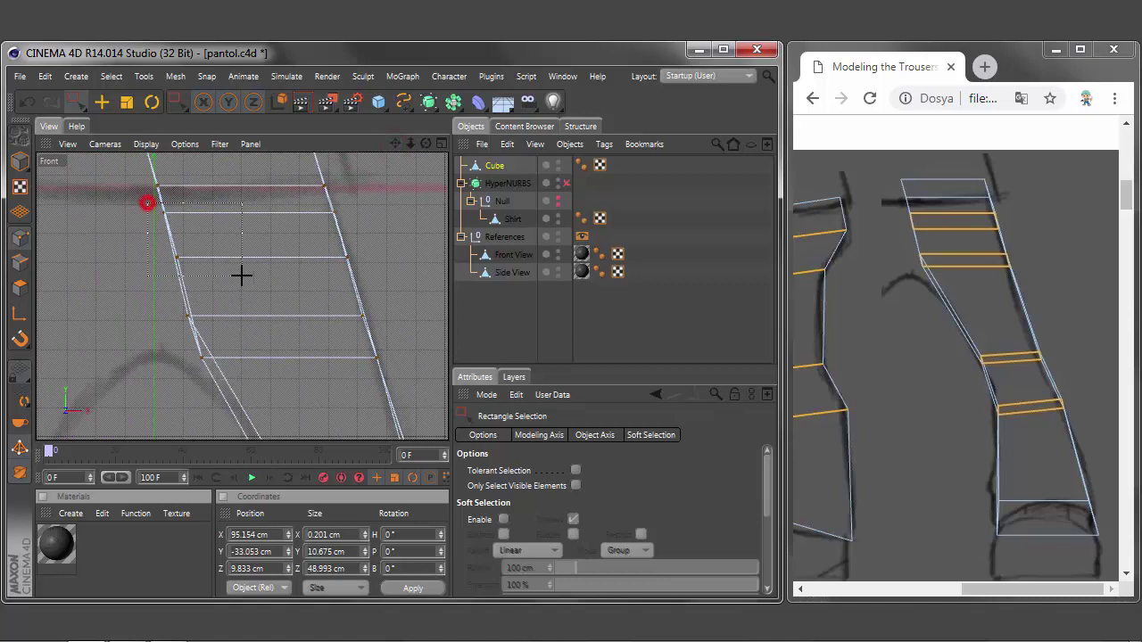
# Step: Select the top rows' edges and try rotating the band, then undo the rotation
pyautogui.click(20, 261)
pyautogui.moveTo(148, 198); pyautogui.dragTo(364, 272)
pyautogui.moveTo(394, 144); pyautogui.dragTo(409, 191)
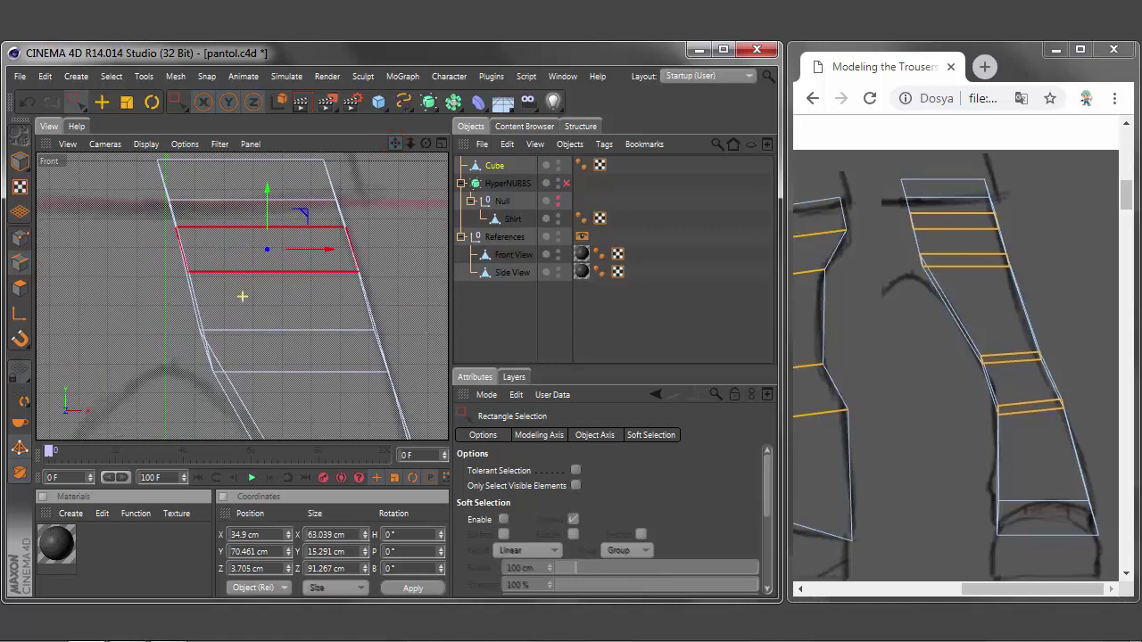
pyautogui.click(153, 101)
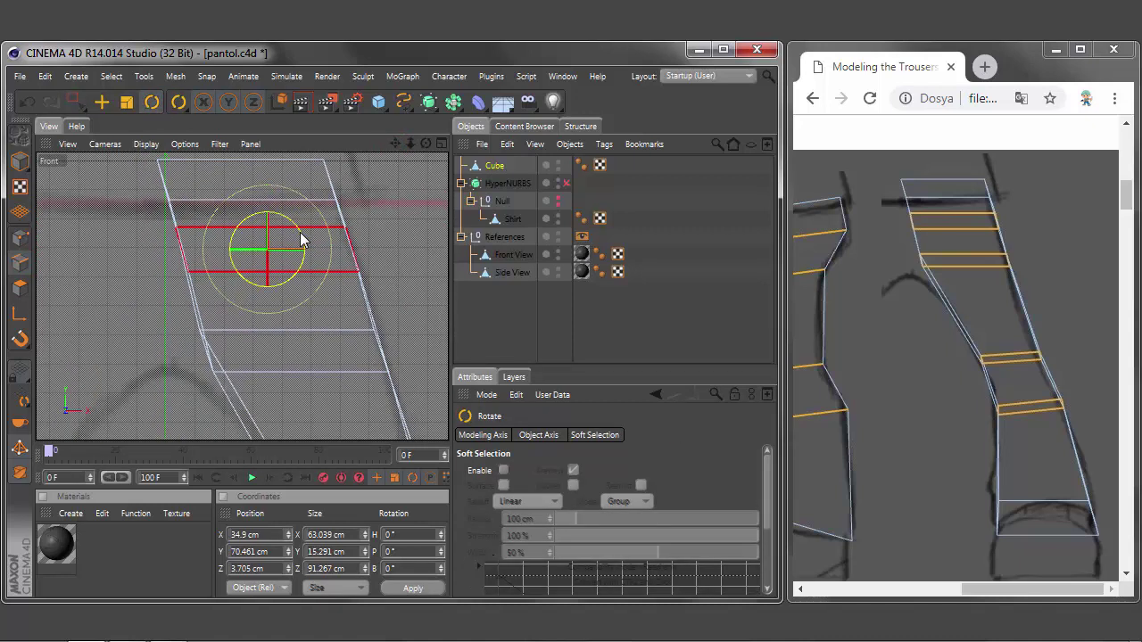
pyautogui.moveTo(294, 274); pyautogui.dragTo(303, 241)
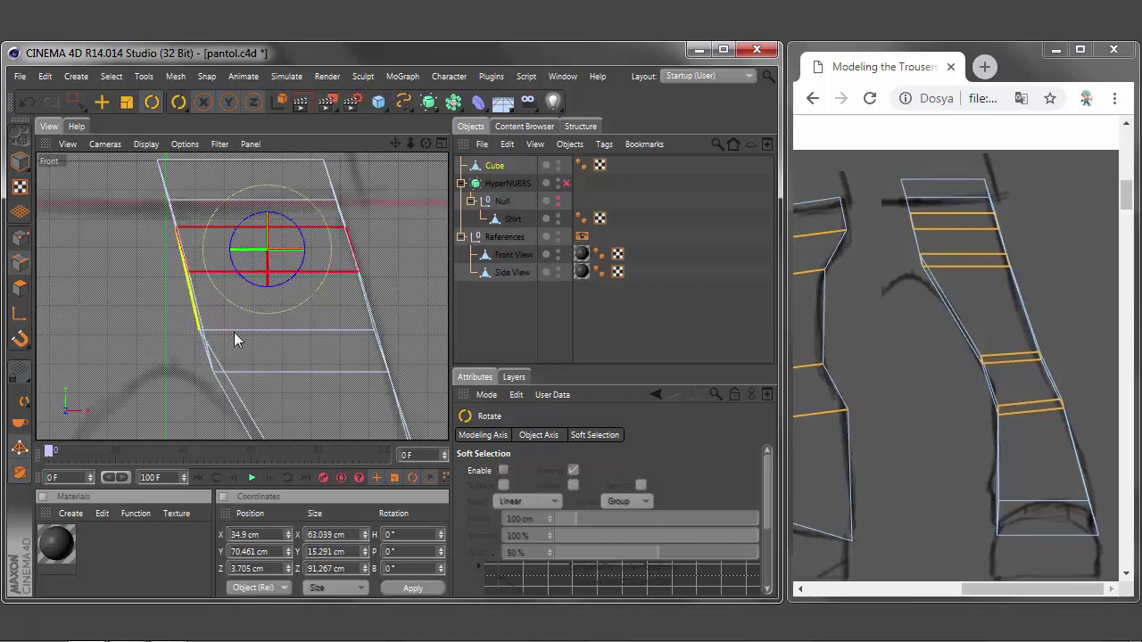
pyautogui.moveTo(167, 335); pyautogui.dragTo(336, 377)
pyautogui.click(27, 103)
# Step: Box-select the lower band of polygons and return to Points mode
pyautogui.press('0')
pyautogui.moveTo(151, 318); pyautogui.dragTo(407, 379)
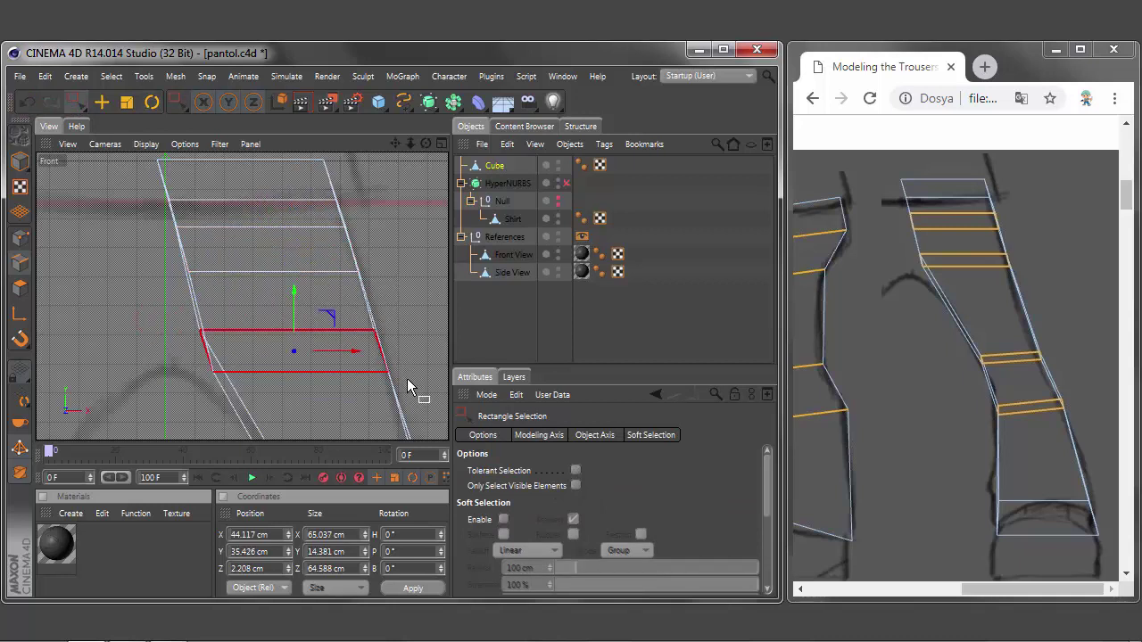
pyautogui.moveTo(392, 145); pyautogui.dragTo(390, 173)
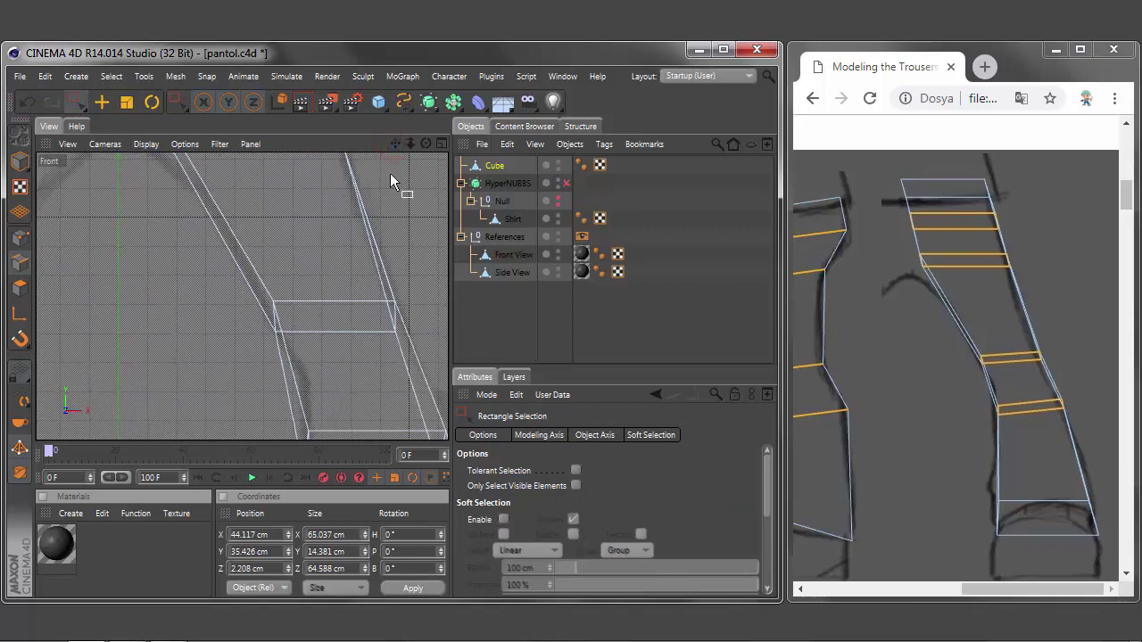
pyautogui.scroll(-1, 323, 328)
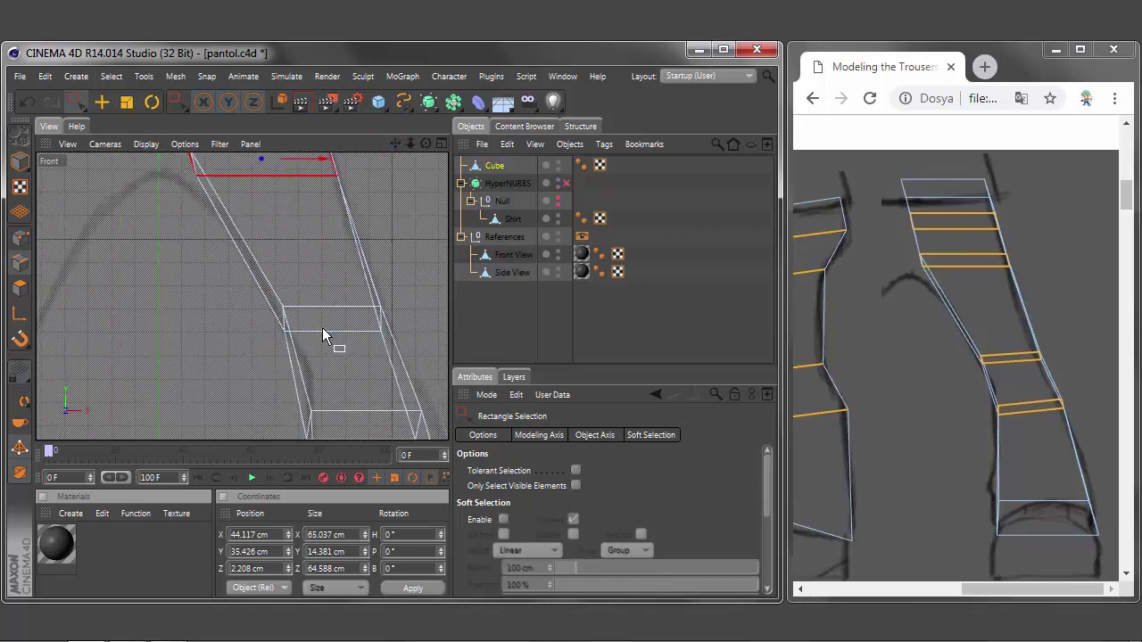
pyautogui.click(21, 237)
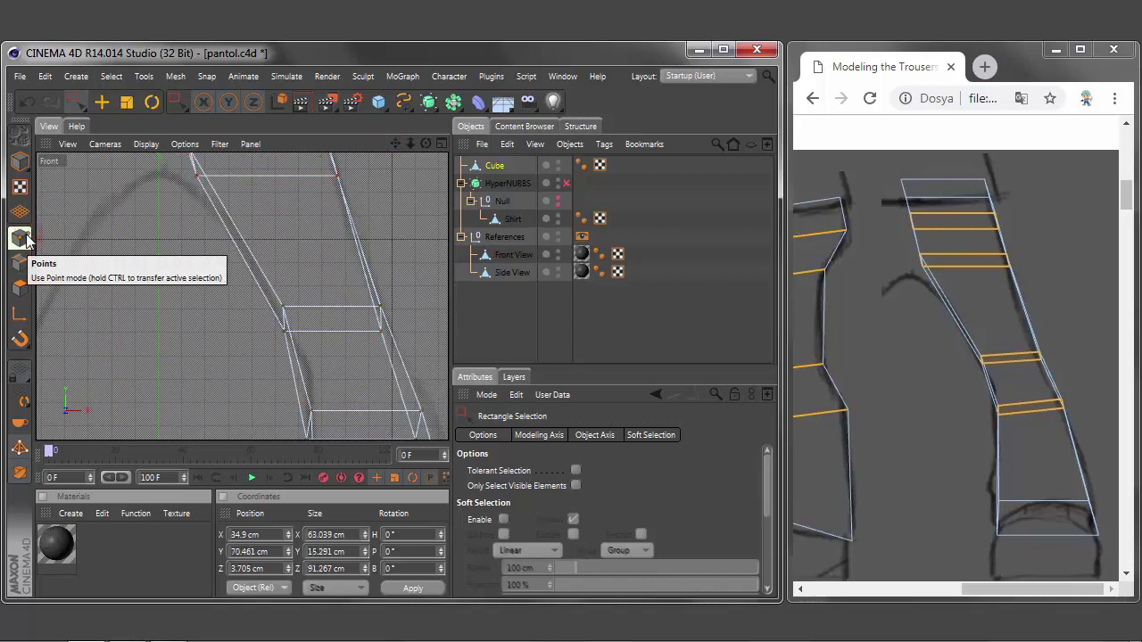
# Step: Shift the quad's top-left point left along X in the Front view
pyautogui.scroll(-1, 209, 317)
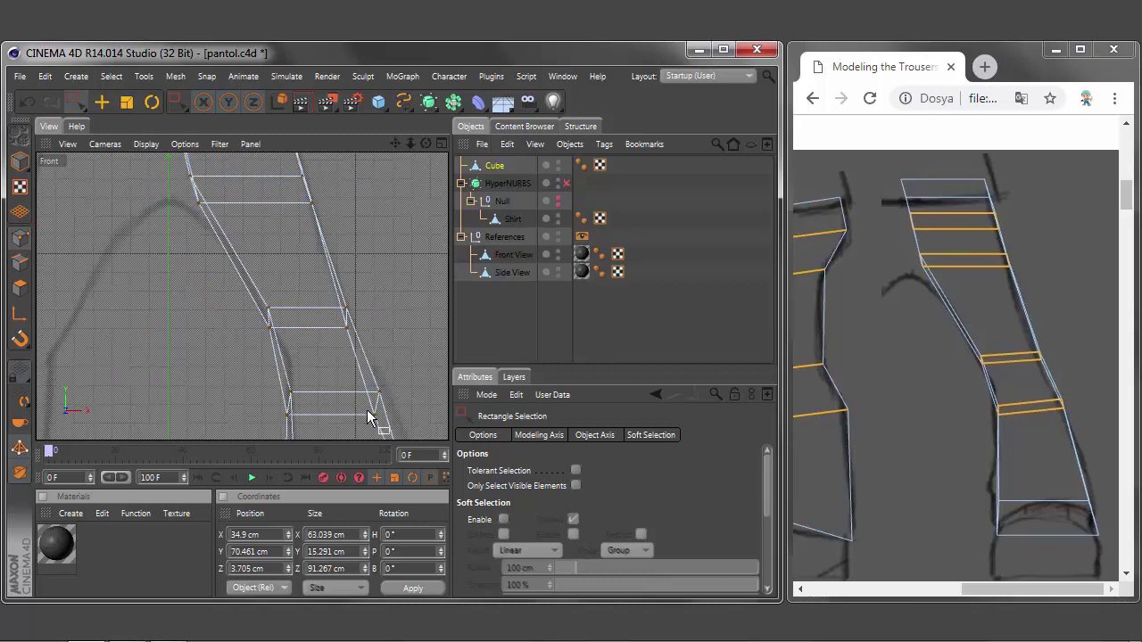
pyautogui.scroll(2, 328, 337)
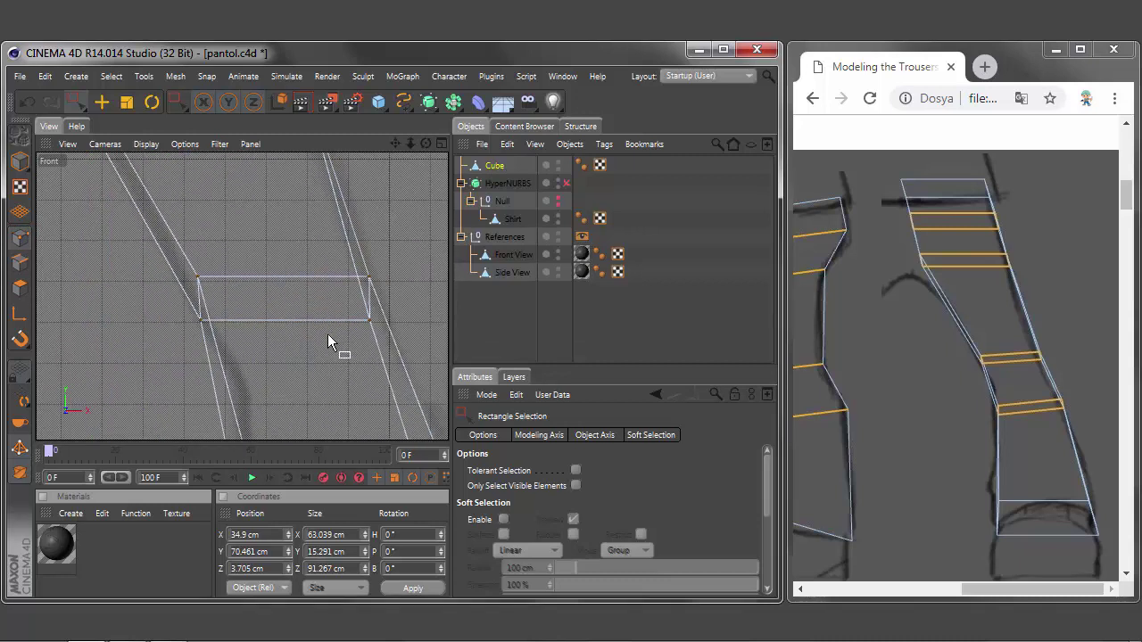
pyautogui.moveTo(355, 265); pyautogui.dragTo(442, 323)
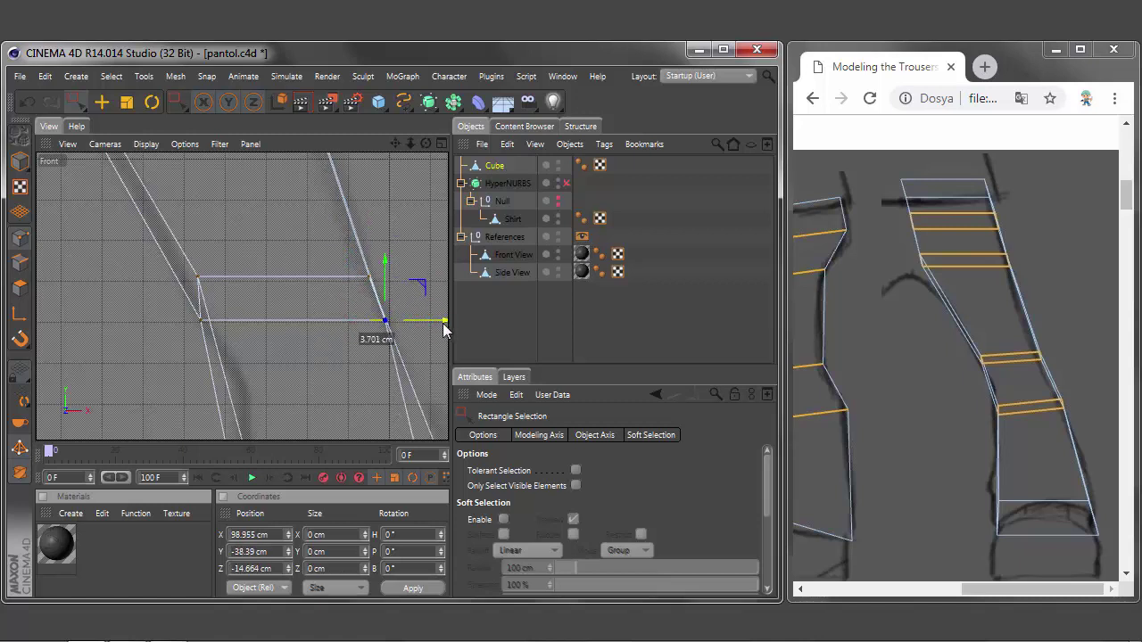
pyautogui.moveTo(188, 262); pyautogui.dragTo(243, 280)
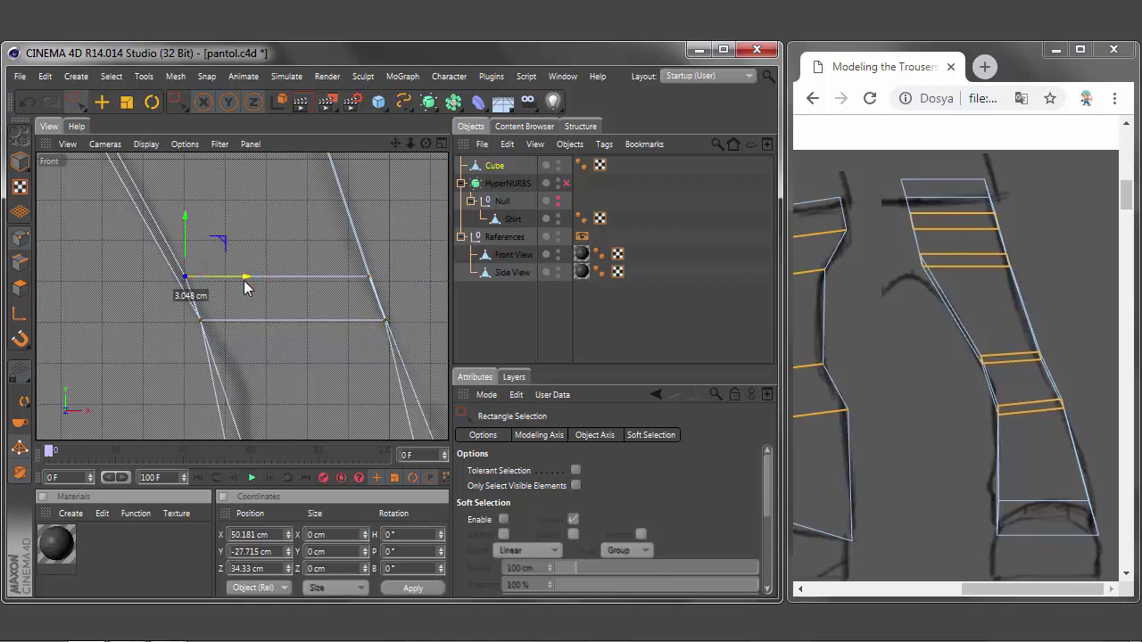
pyautogui.moveTo(393, 142); pyautogui.dragTo(458, 259)
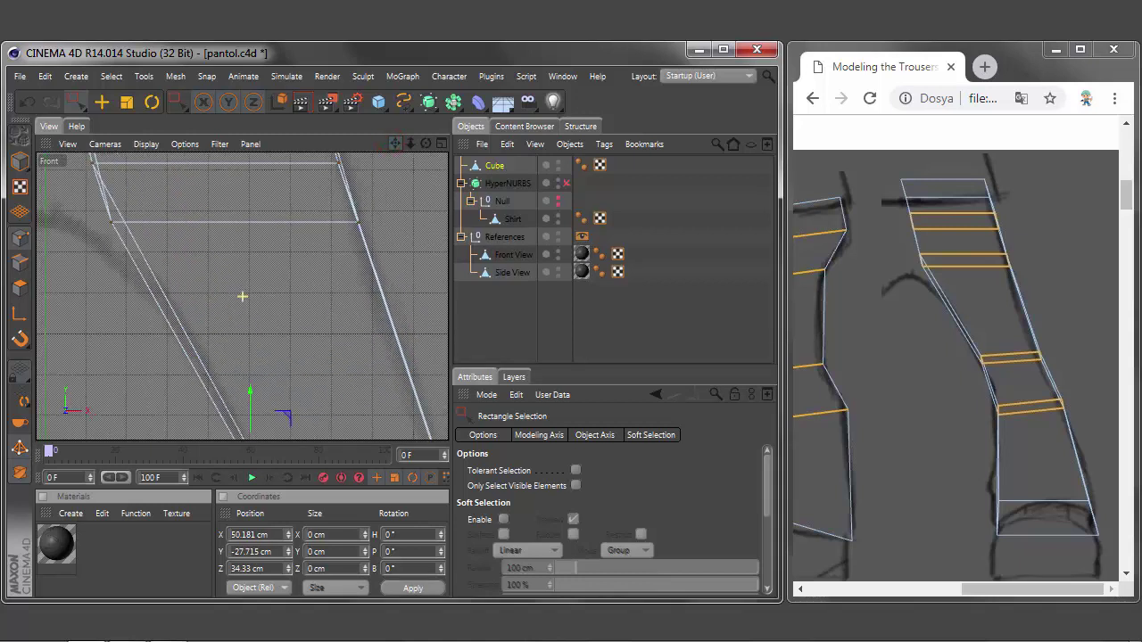
pyautogui.moveTo(242, 297); pyautogui.dragTo(413, 306)
# Step: Nudge points on the leg's left and right edges slightly along X onto the reference outline
pyautogui.click(353, 299)
pyautogui.click(86, 217)
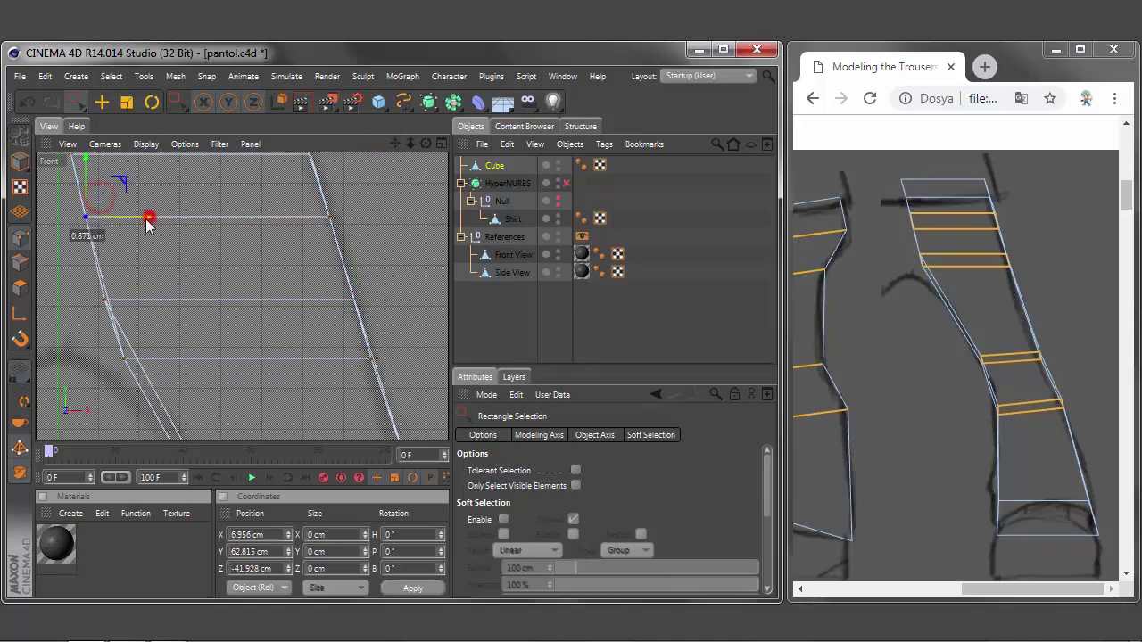
pyautogui.click(116, 358)
pyautogui.moveTo(175, 361); pyautogui.dragTo(180, 365)
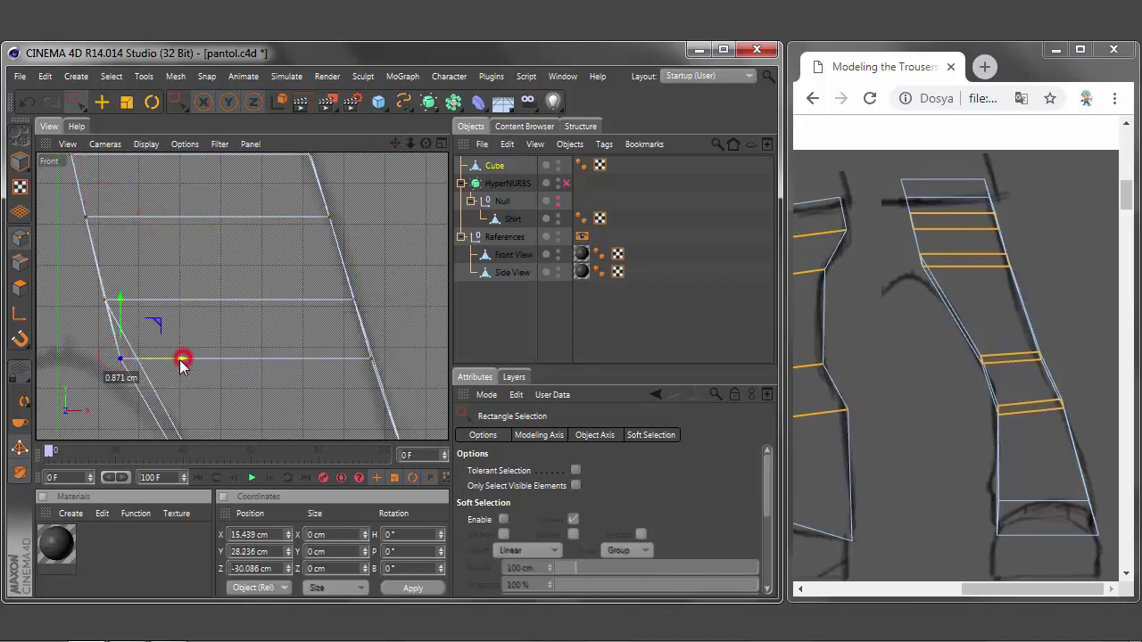
pyautogui.scroll(-2, 178, 334)
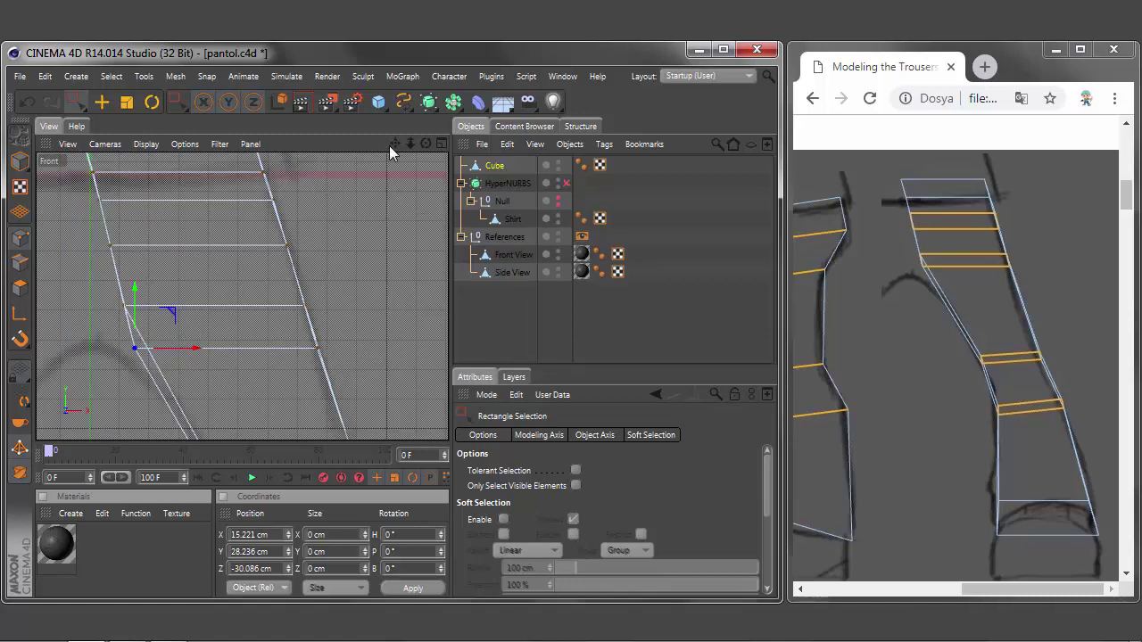
pyautogui.scroll(3, 294, 194)
pyautogui.click(275, 205)
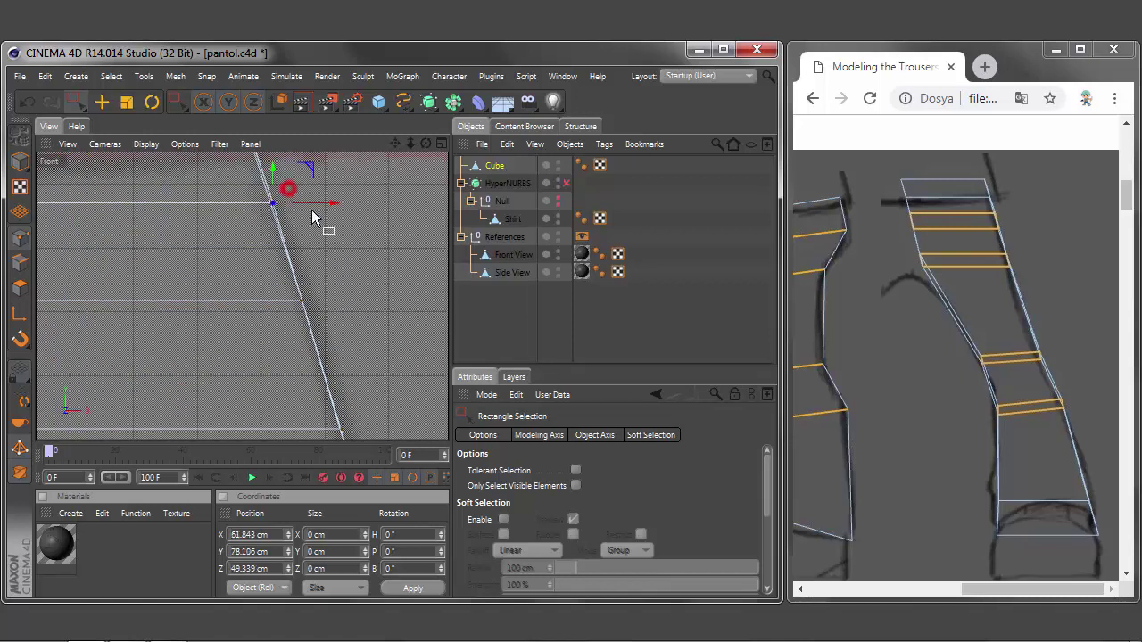
pyautogui.moveTo(311, 210); pyautogui.dragTo(307, 209)
pyautogui.scroll(-2, 333, 273)
pyautogui.scroll(-1, 334, 273)
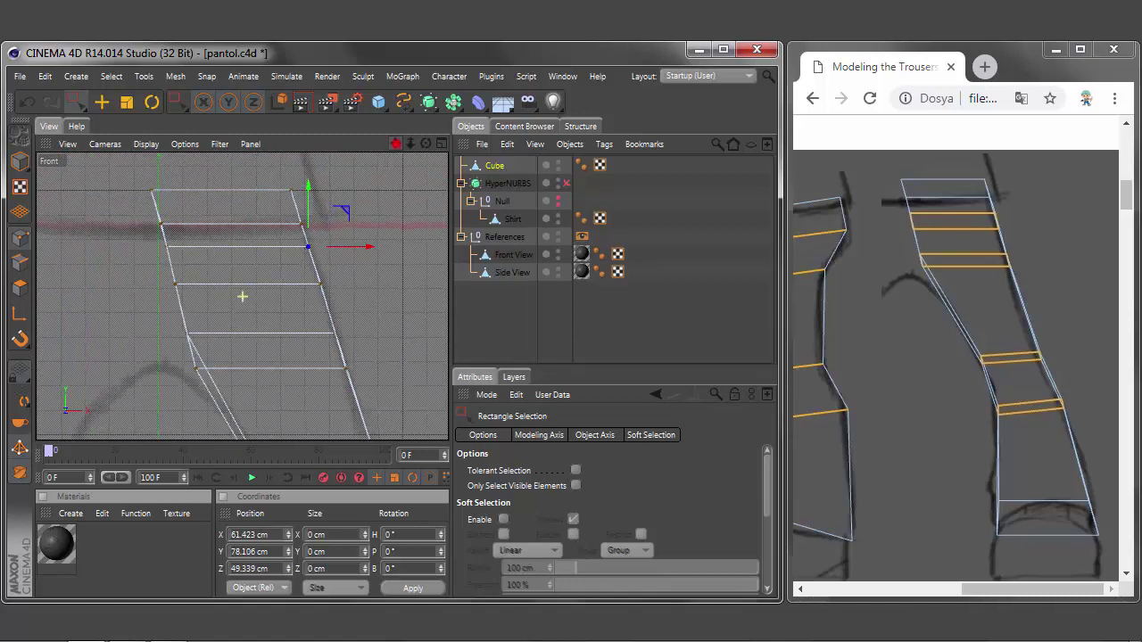
pyautogui.moveTo(395, 143); pyautogui.dragTo(395, 144)
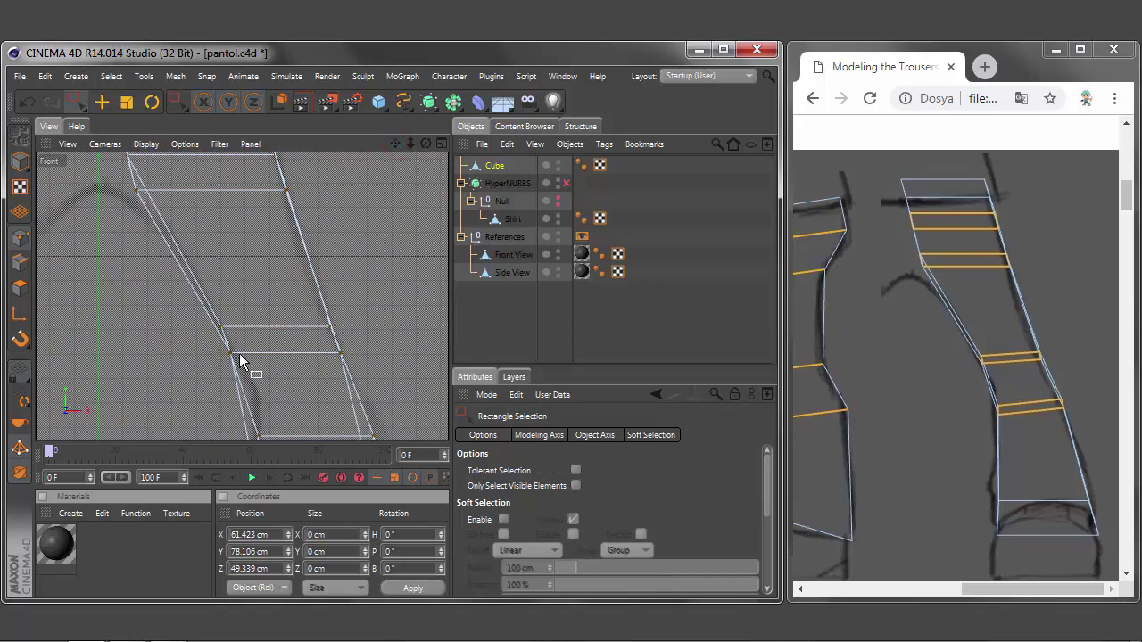
# Step: Move the lower leg's vertices, including the bottom-right one, outward onto the front reference outline
pyautogui.moveTo(222, 350); pyautogui.dragTo(230, 358)
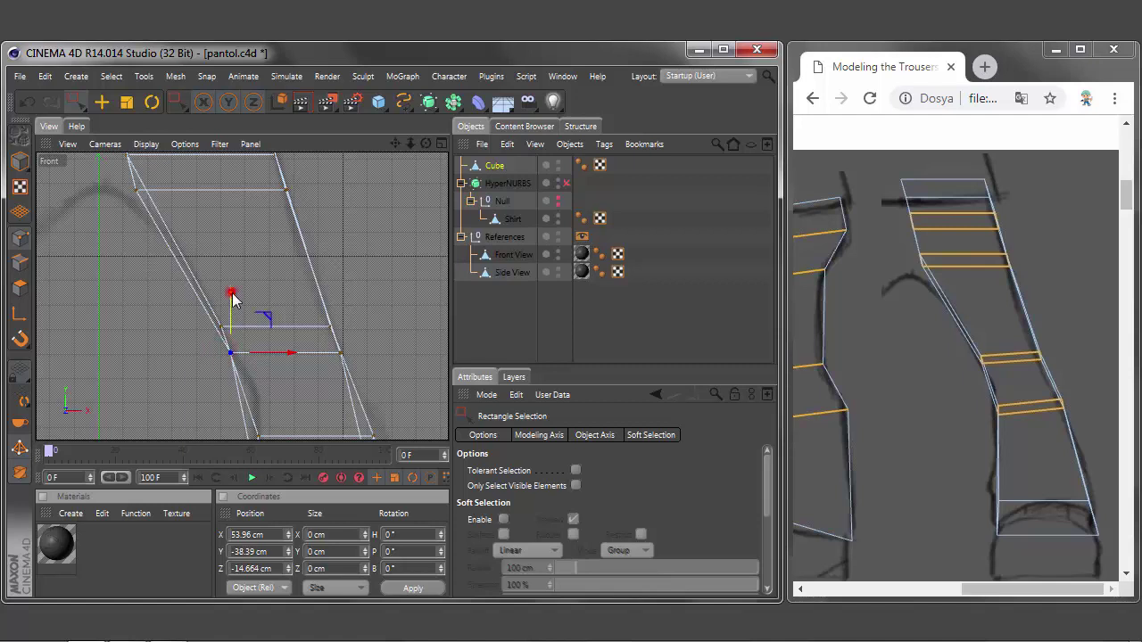
pyautogui.moveTo(214, 316); pyautogui.dragTo(222, 275)
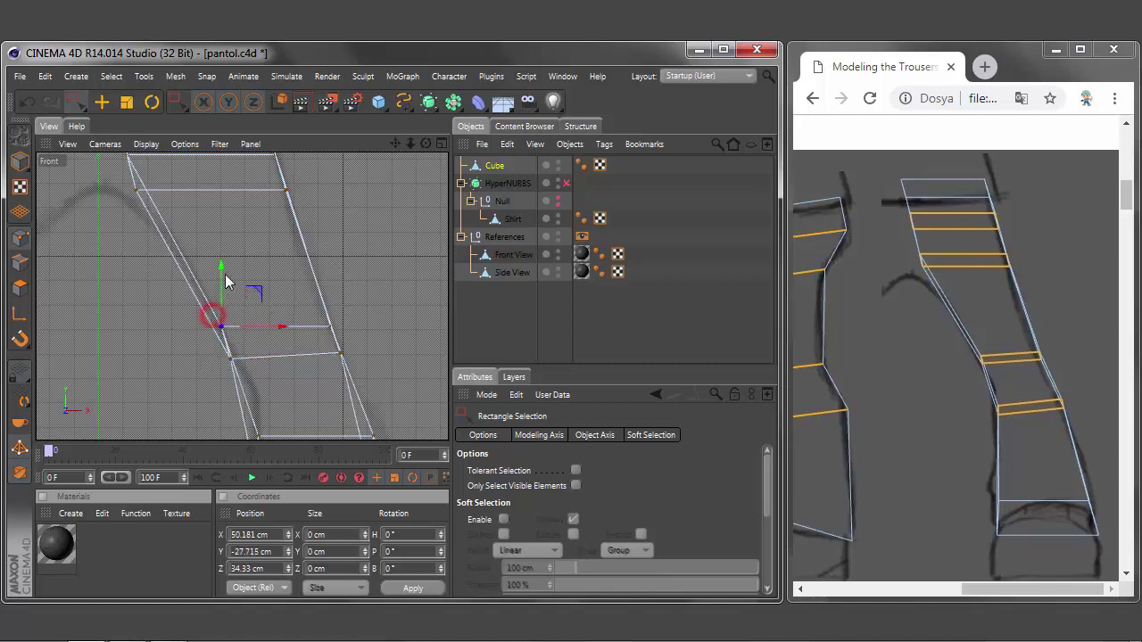
pyautogui.keyDown('alt'); pyautogui.moveTo(221, 270); pyautogui.dragTo(218, 191, button='middle'); pyautogui.keyUp('alt')
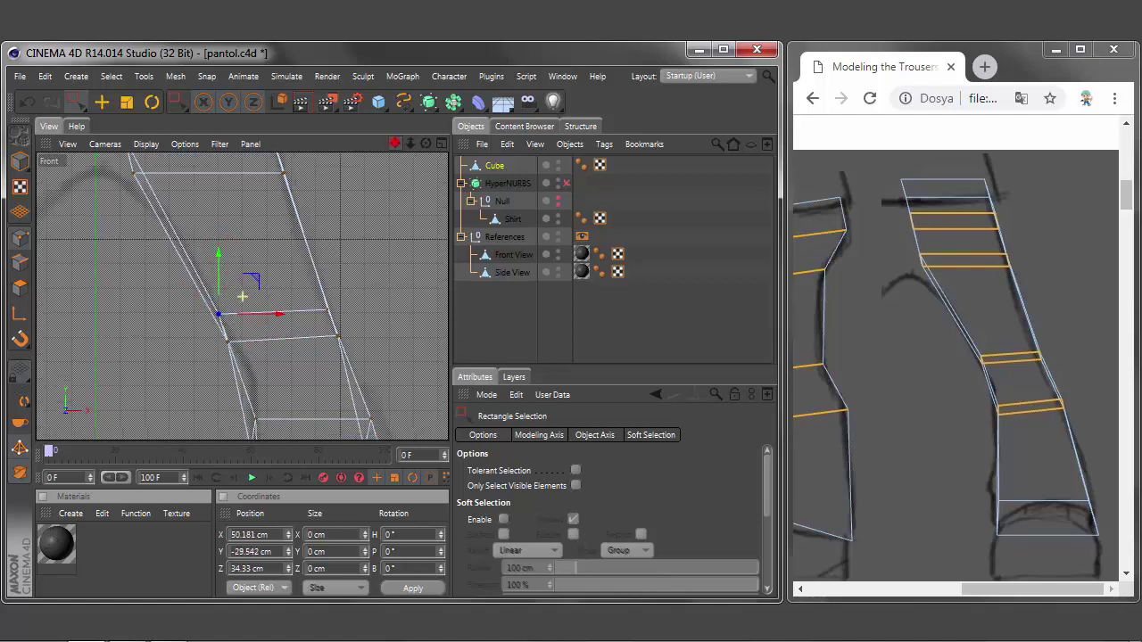
pyautogui.moveTo(348, 378); pyautogui.dragTo(385, 388)
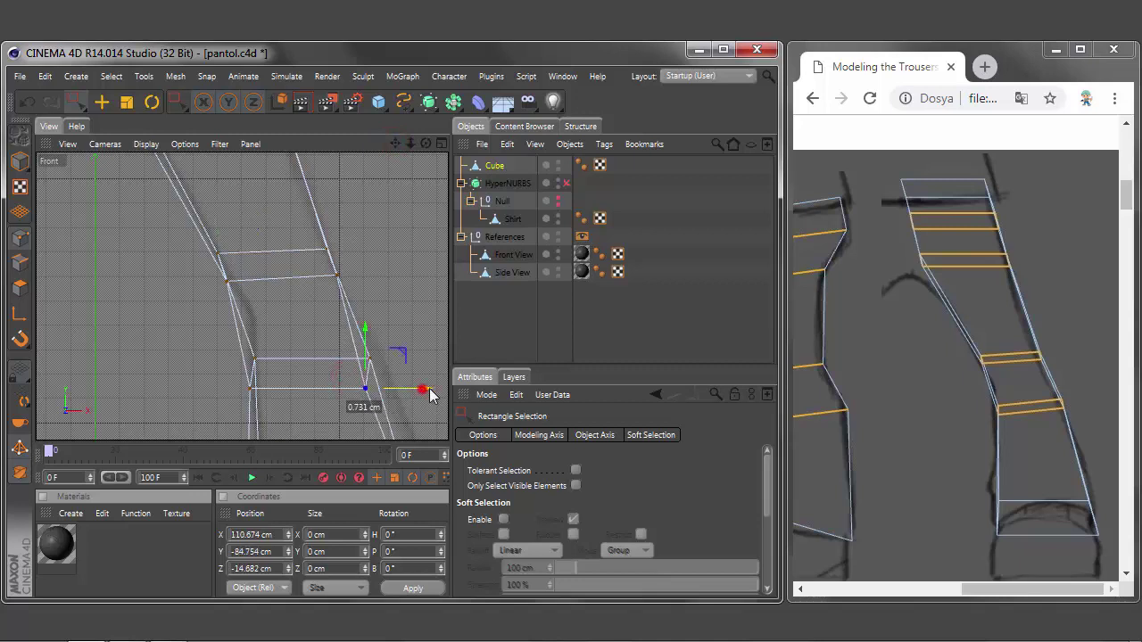
pyautogui.moveTo(358, 352); pyautogui.dragTo(346, 322)
pyautogui.moveTo(419, 359); pyautogui.dragTo(434, 363)
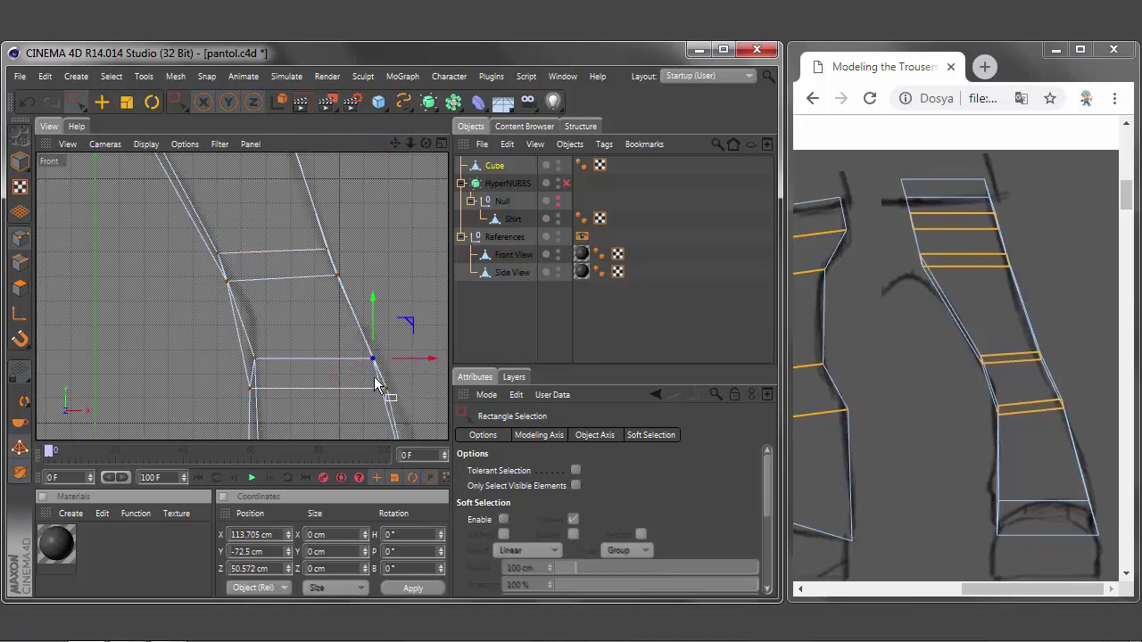
pyautogui.moveTo(430, 359); pyautogui.dragTo(437, 359)
pyautogui.moveTo(372, 383); pyautogui.dragTo(394, 390)
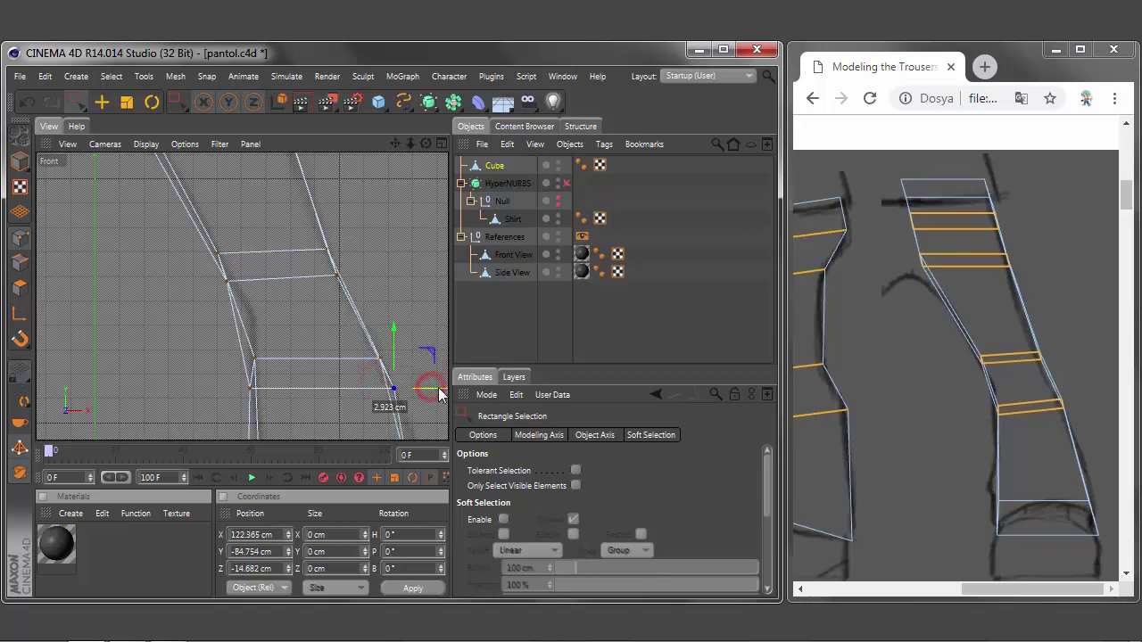
# Step: Select the bottom-left vertices and another edge row, sliding its right vertex along X onto the outline
pyautogui.click(251, 388)
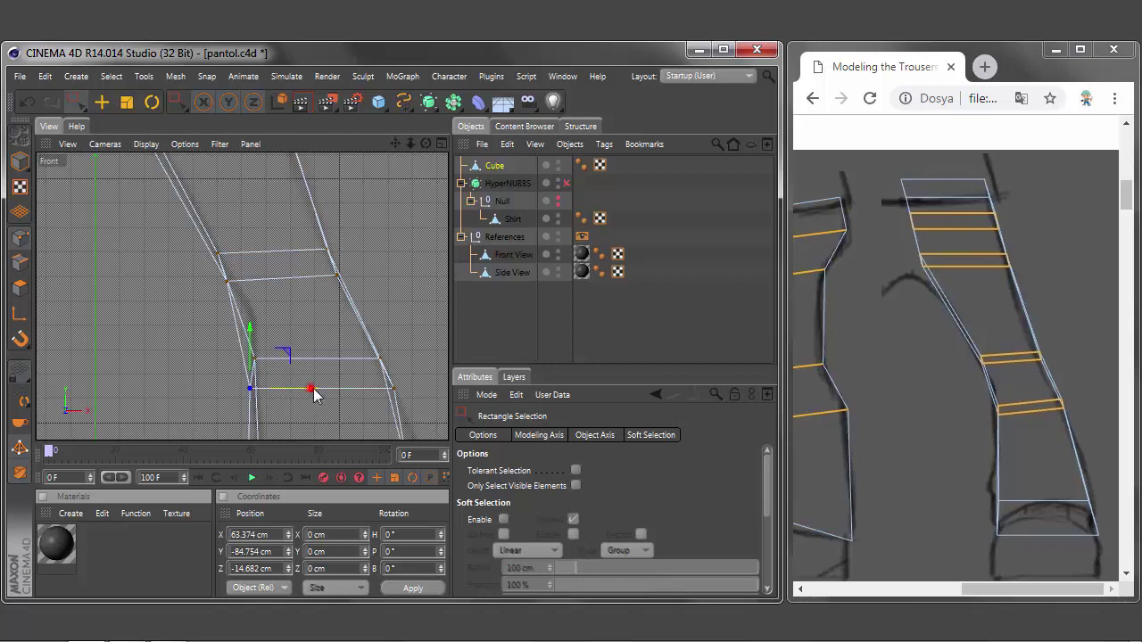
pyautogui.click(254, 358)
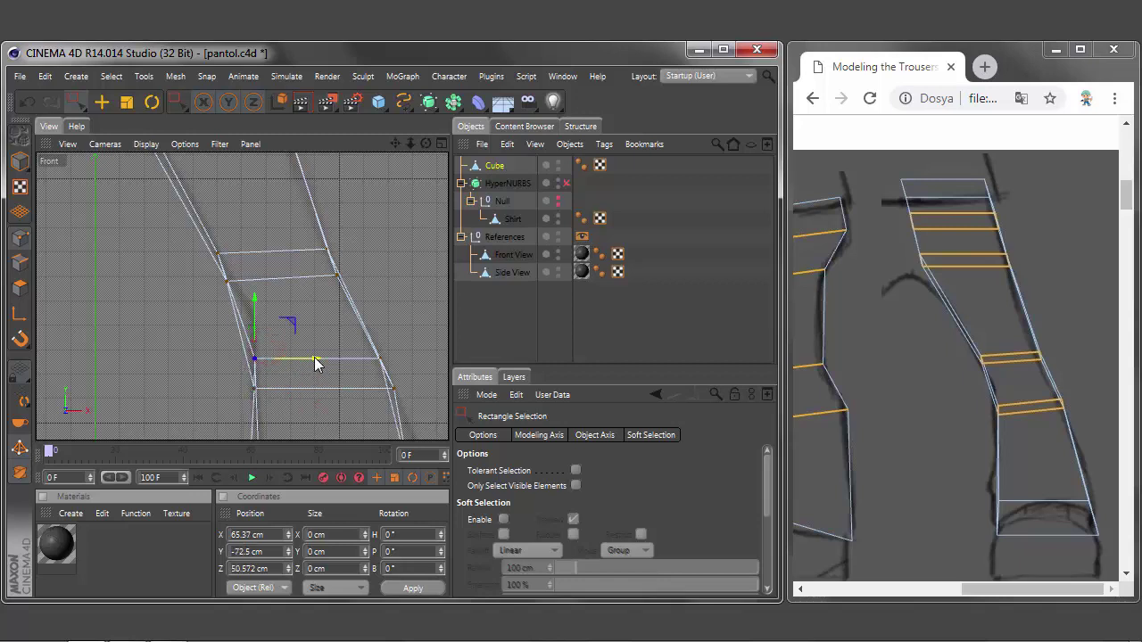
pyautogui.scroll(-2, 255, 359)
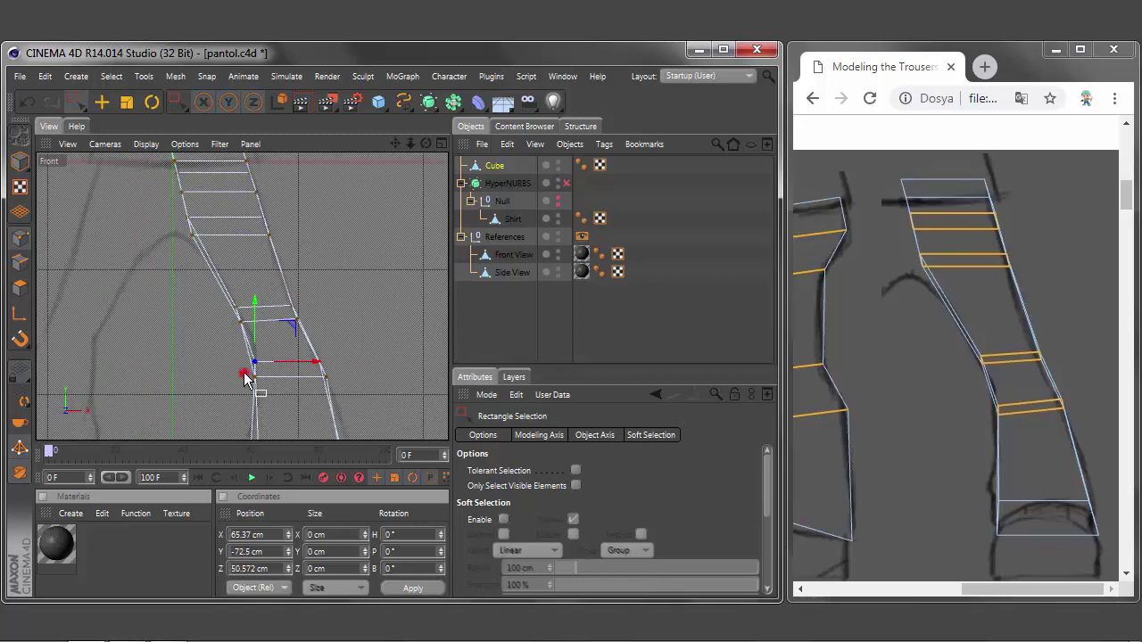
pyautogui.click(290, 315)
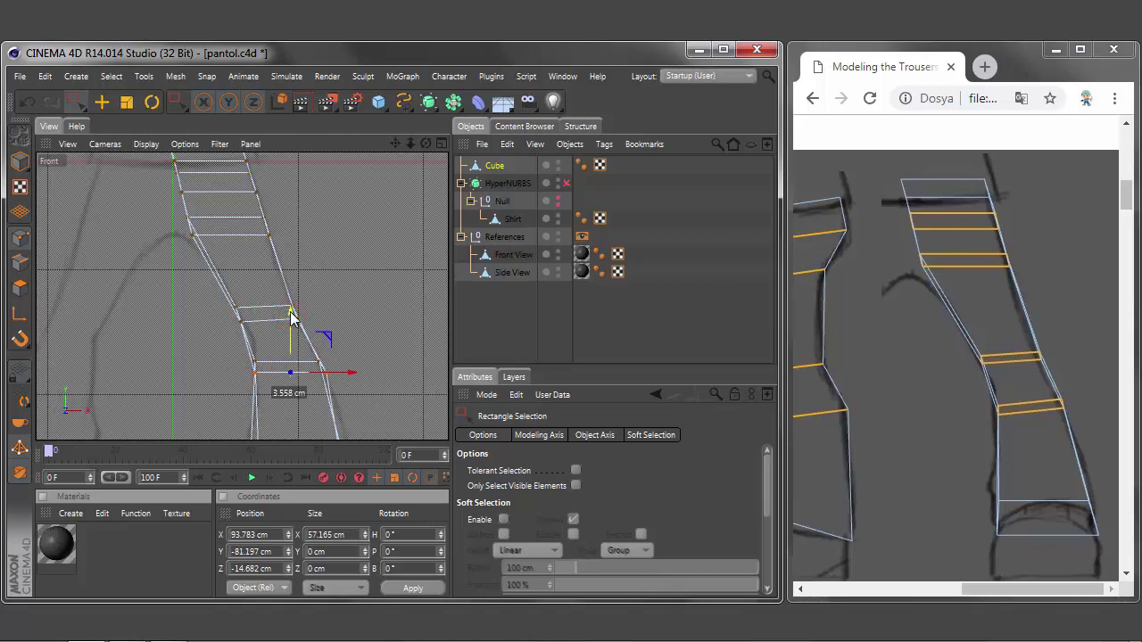
pyautogui.scroll(3, 236, 319)
pyautogui.click(229, 318)
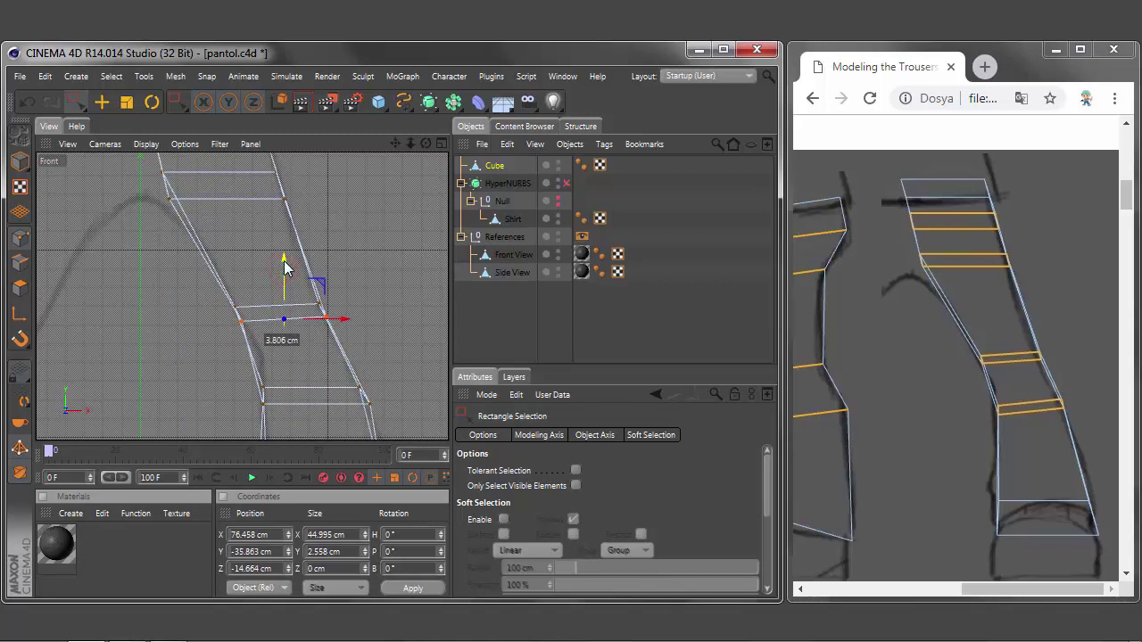
pyautogui.scroll(2, 348, 375)
pyautogui.moveTo(326, 349); pyautogui.dragTo(411, 368)
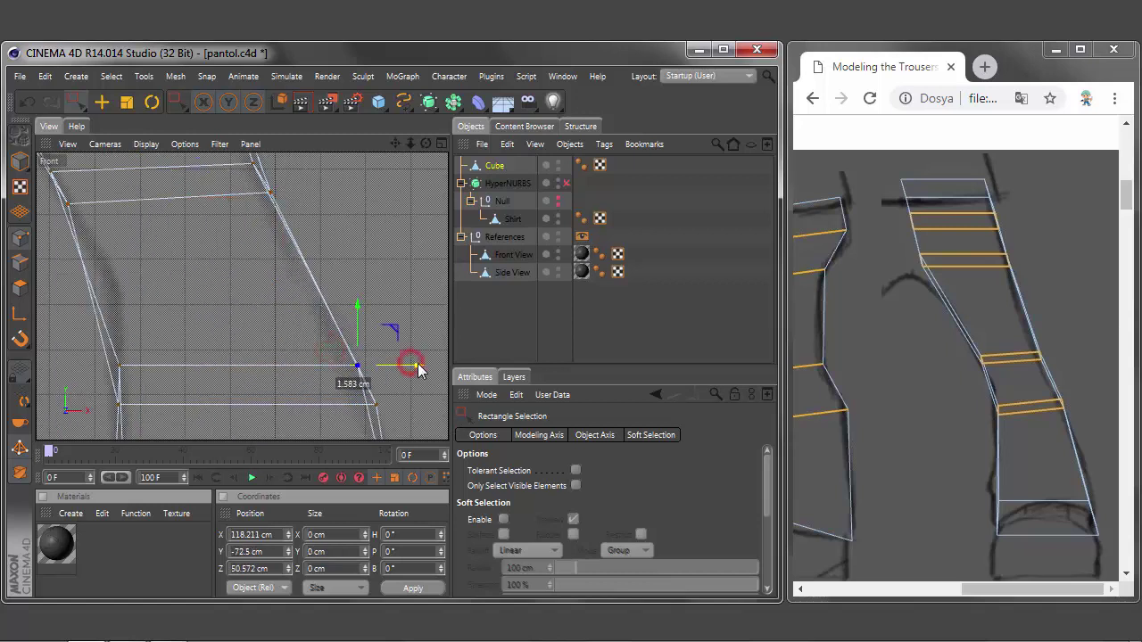
pyautogui.click(113, 365)
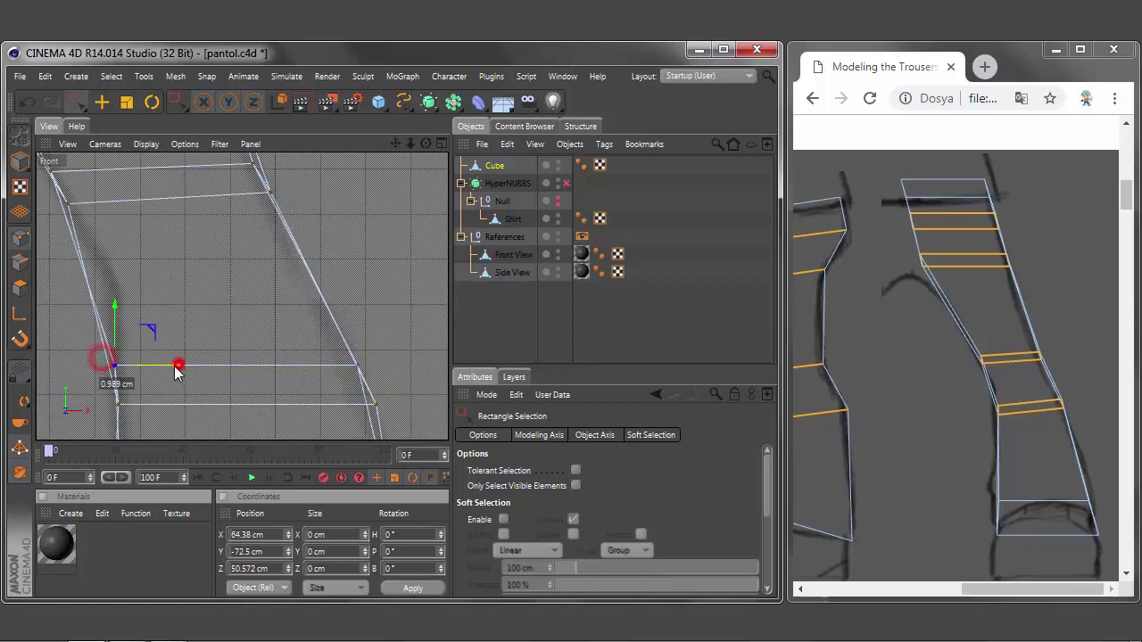
pyautogui.click(117, 406)
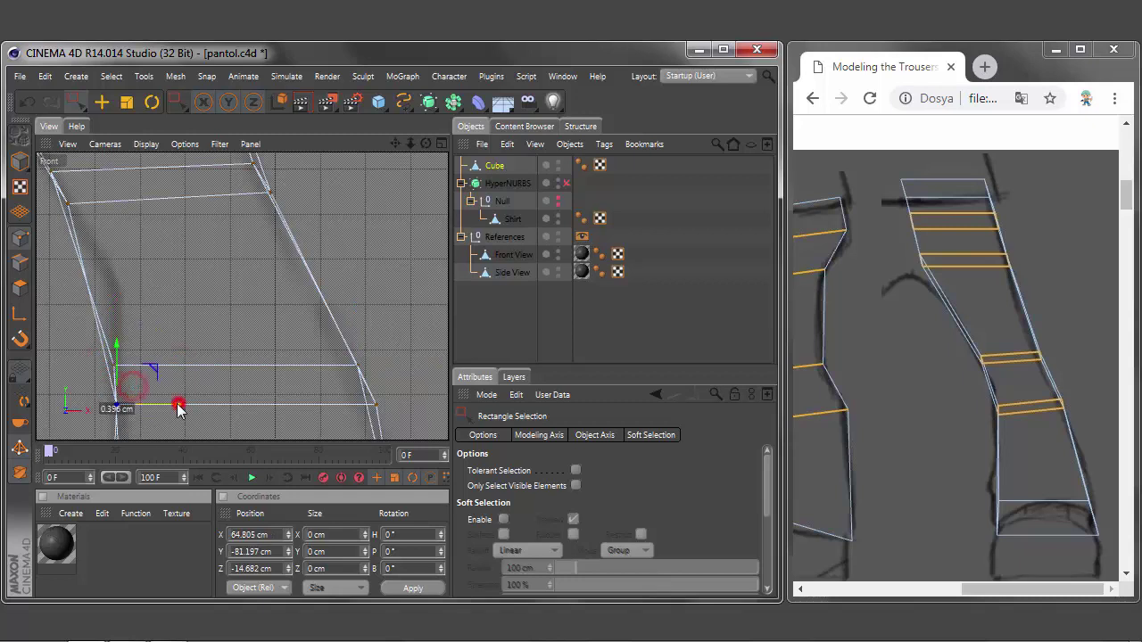
pyautogui.scroll(-1, 242, 296)
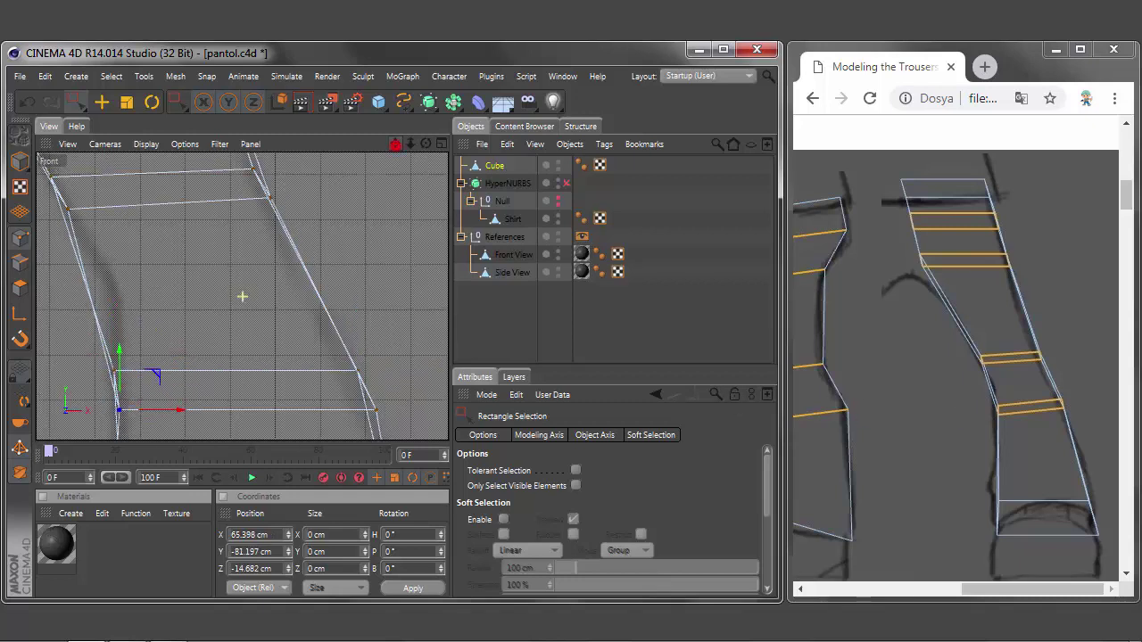
pyautogui.scroll(-1, 242, 297)
pyautogui.scroll(-1, 242, 296)
# Step: Shift the right vertex onto the outline and move the top-left vertex slightly right
pyautogui.click(408, 308)
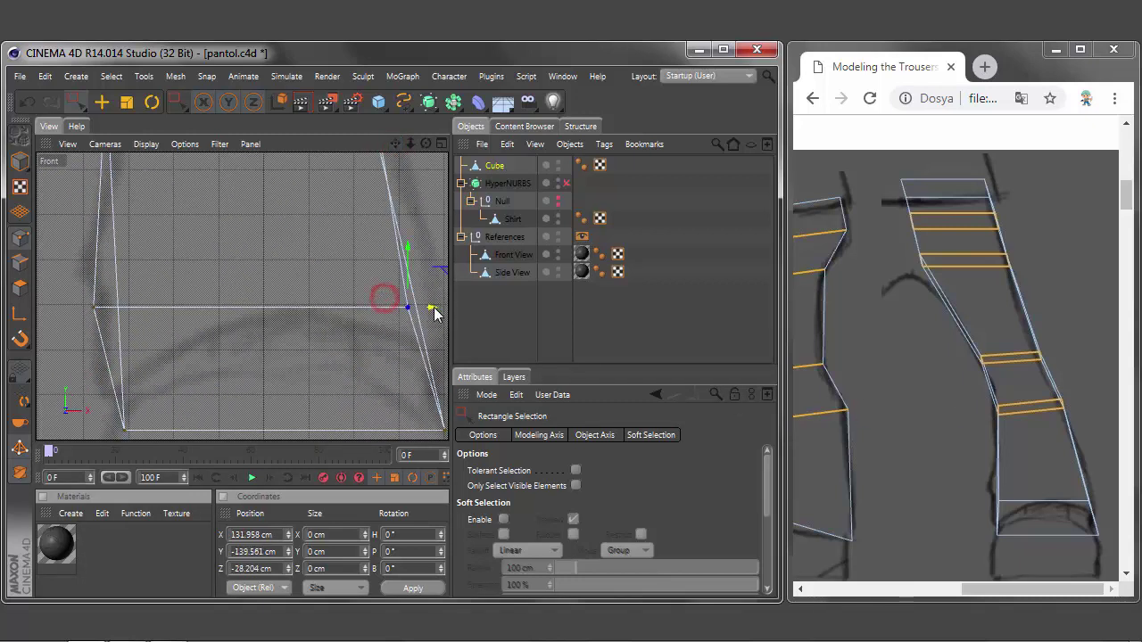
pyautogui.moveTo(426, 307); pyautogui.dragTo(435, 307)
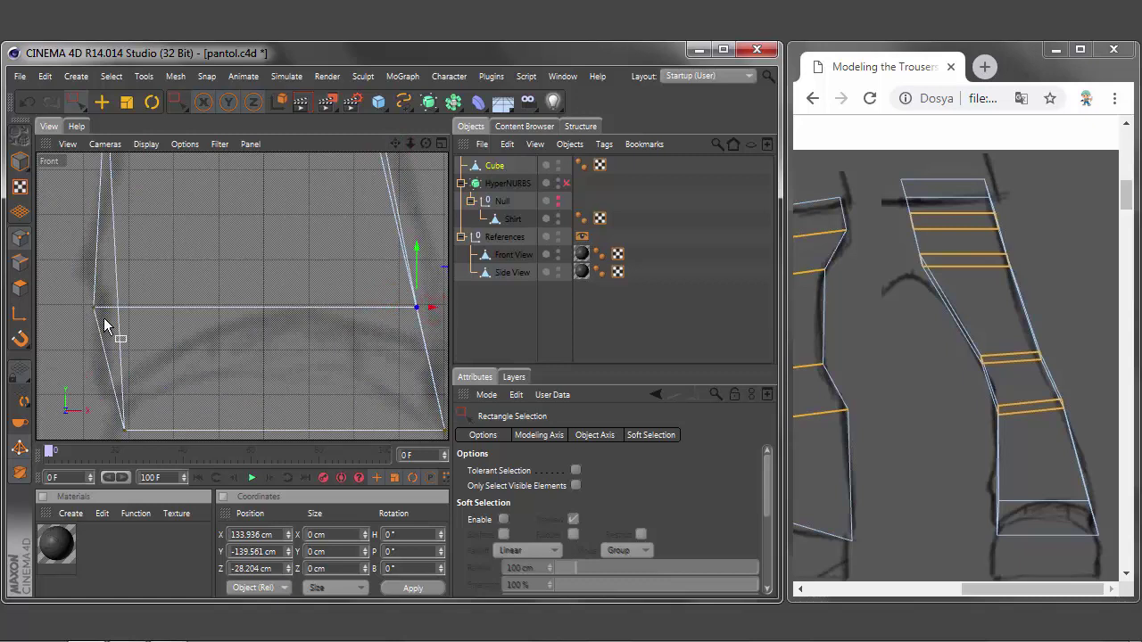
pyautogui.scroll(-2, 117, 396)
pyautogui.scroll(-2, 124, 403)
pyautogui.click(106, 409)
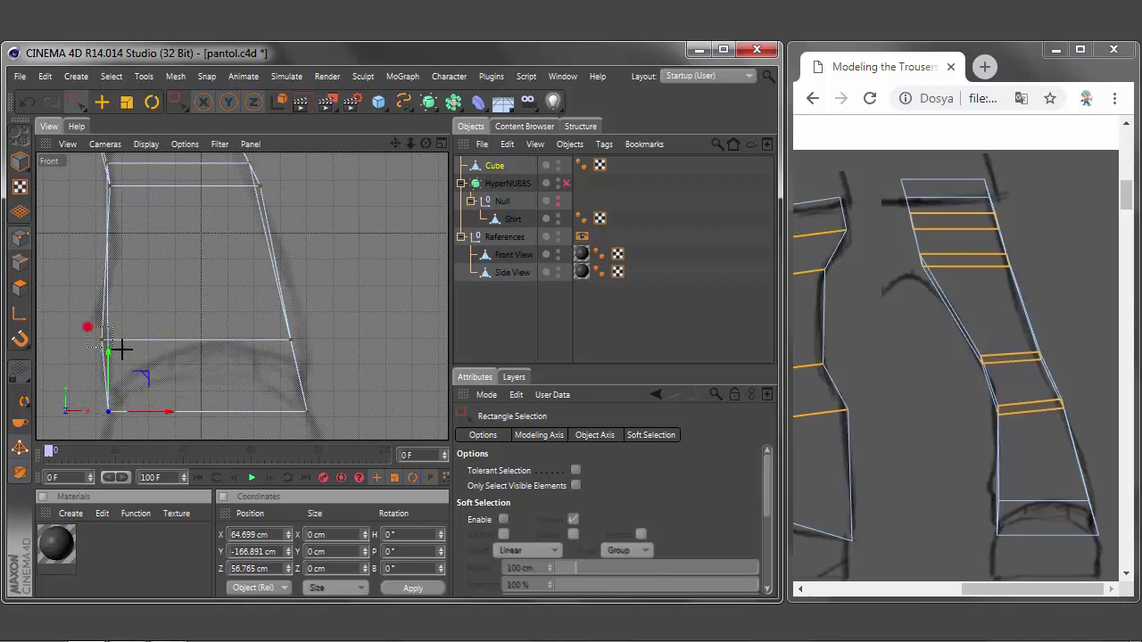
pyautogui.moveTo(121, 349); pyautogui.dragTo(166, 343)
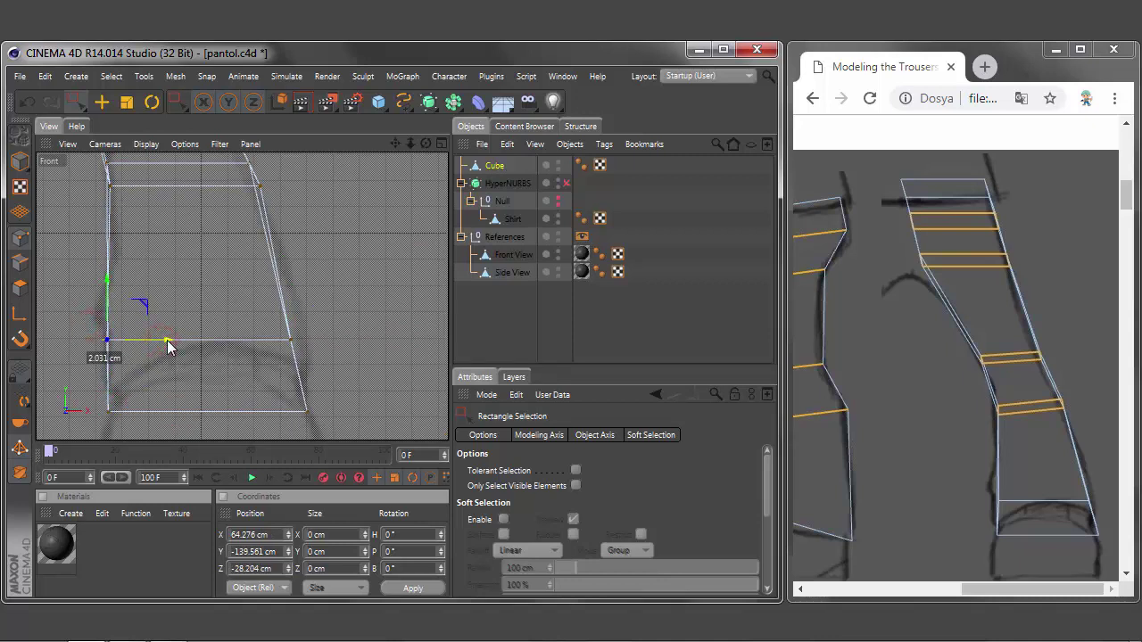
pyautogui.moveTo(96, 177)
pyautogui.mouseDown()
pyautogui.moveTo(124, 198)
pyautogui.moveTo(179, 185)
pyautogui.mouseUp()
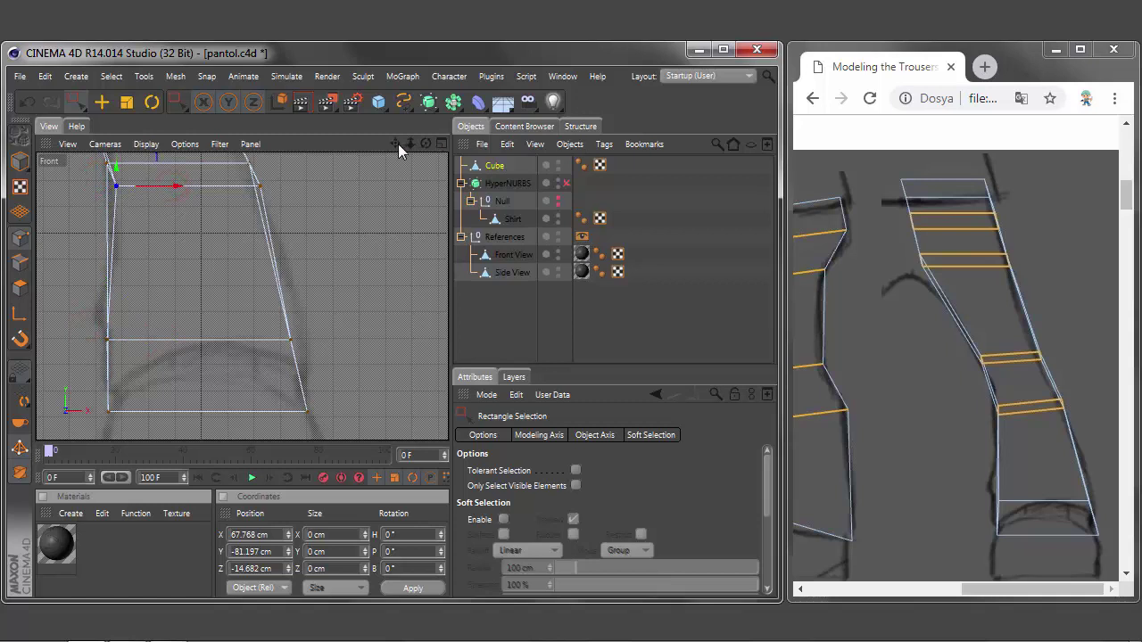
# Step: Slide the top-right vertex and a higher row's left and right vertices along X onto the reference
pyautogui.click(277, 183)
pyautogui.moveTo(323, 186); pyautogui.dragTo(318, 192)
pyautogui.moveTo(394, 144); pyautogui.dragTo(205, 278)
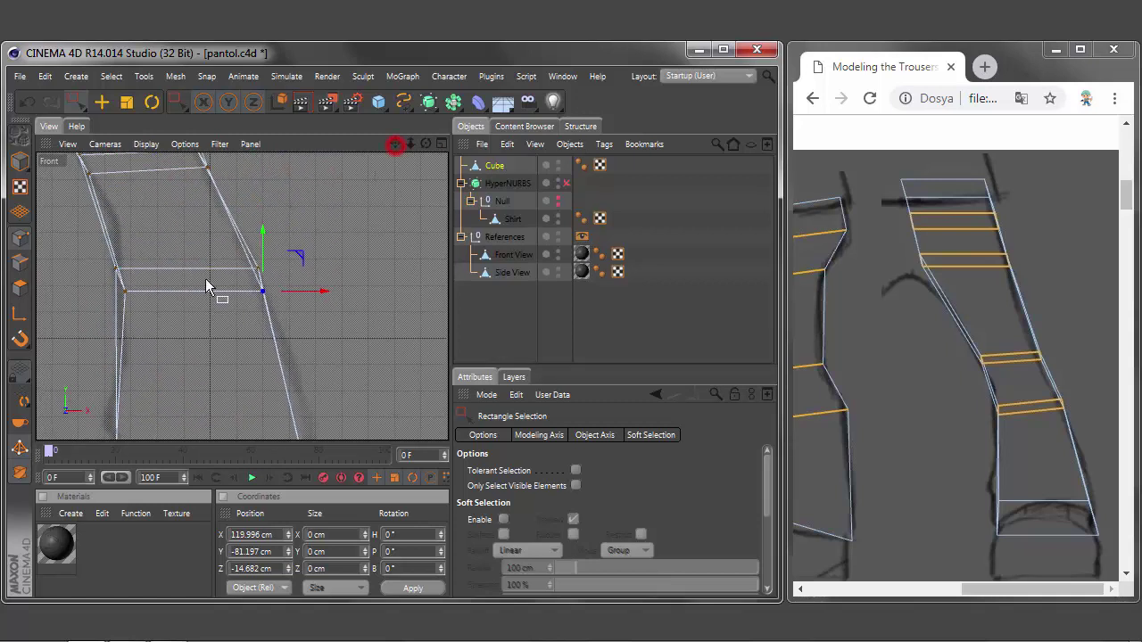
pyautogui.click(102, 264)
pyautogui.moveTo(102, 264); pyautogui.dragTo(179, 272)
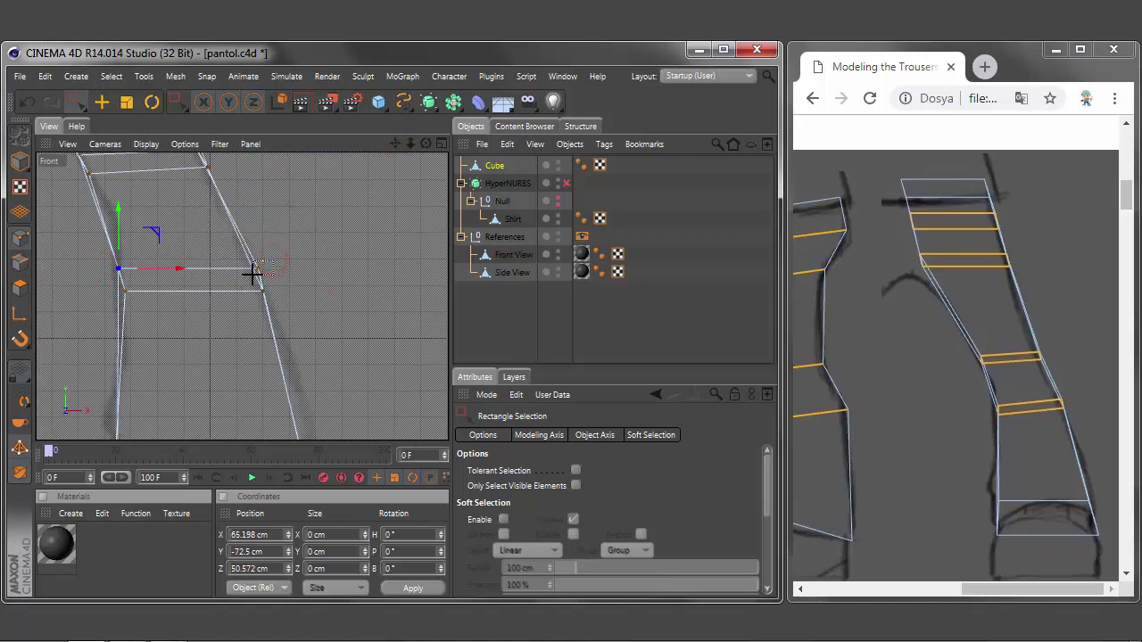
pyautogui.click(253, 273)
pyautogui.scroll(3, 222, 276)
pyautogui.moveTo(332, 268); pyautogui.dragTo(337, 273)
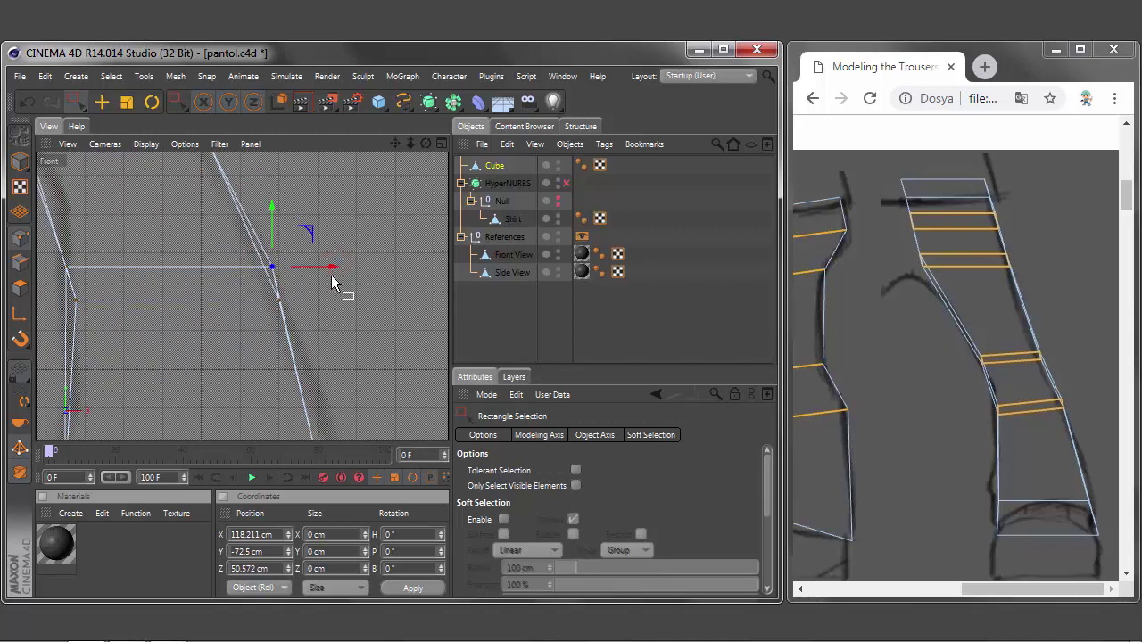
# Step: Nudge the leg's left-edge outline points along X to match the front sketch
pyautogui.scroll(-2, 330, 276)
pyautogui.scroll(-1, 305, 307)
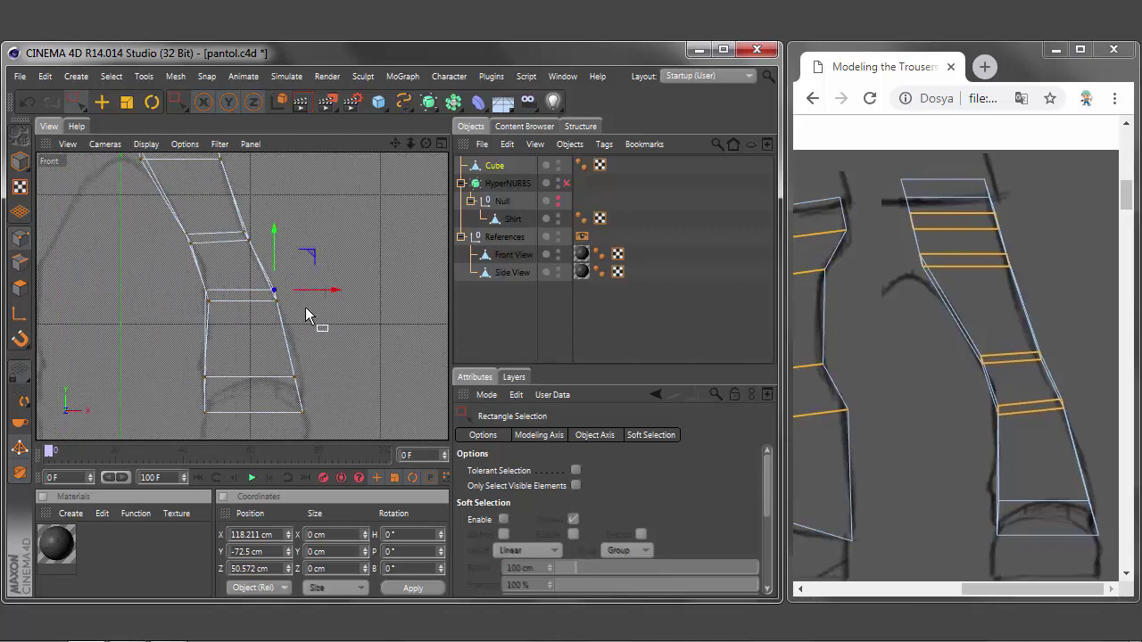
pyautogui.scroll(2, 196, 243)
pyautogui.scroll(2, 194, 232)
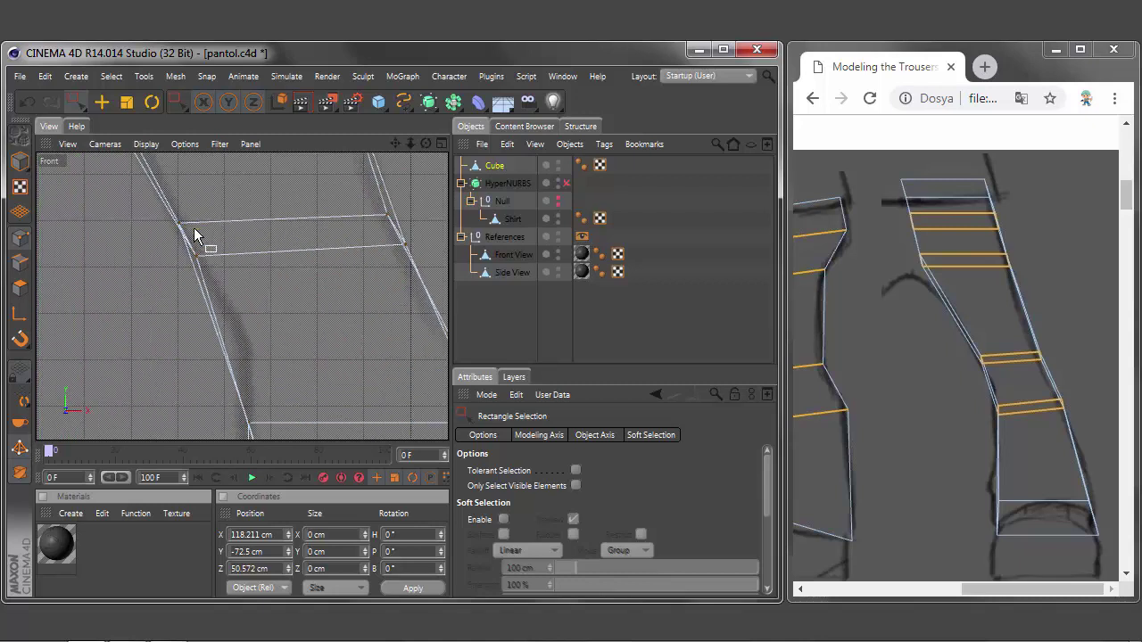
pyautogui.scroll(2, 187, 235)
pyautogui.click(201, 261)
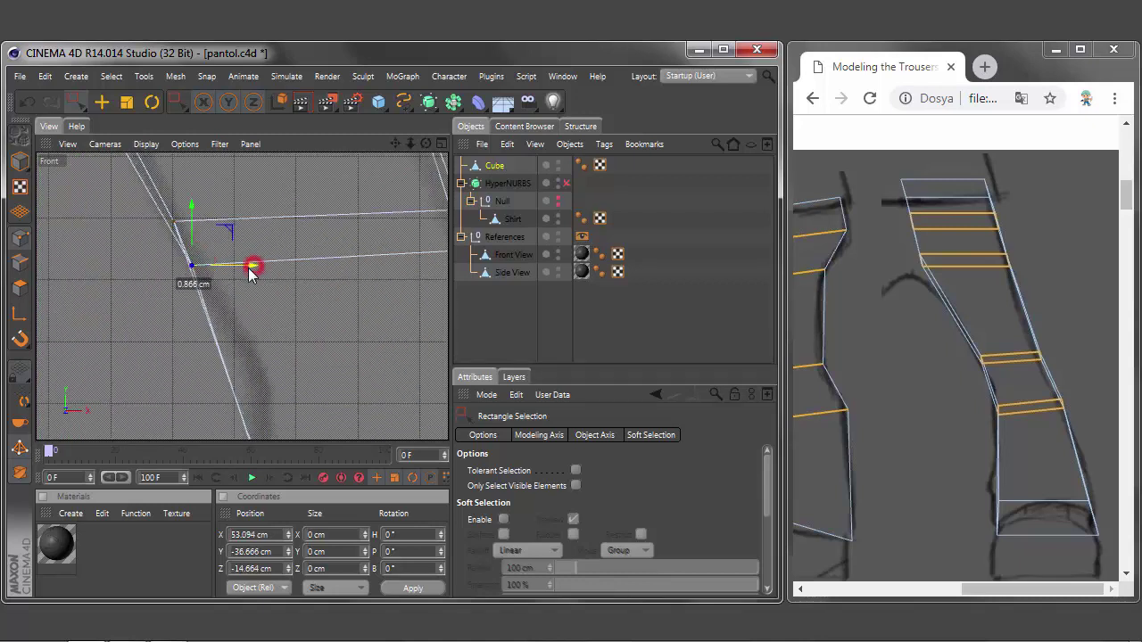
pyautogui.click(176, 220)
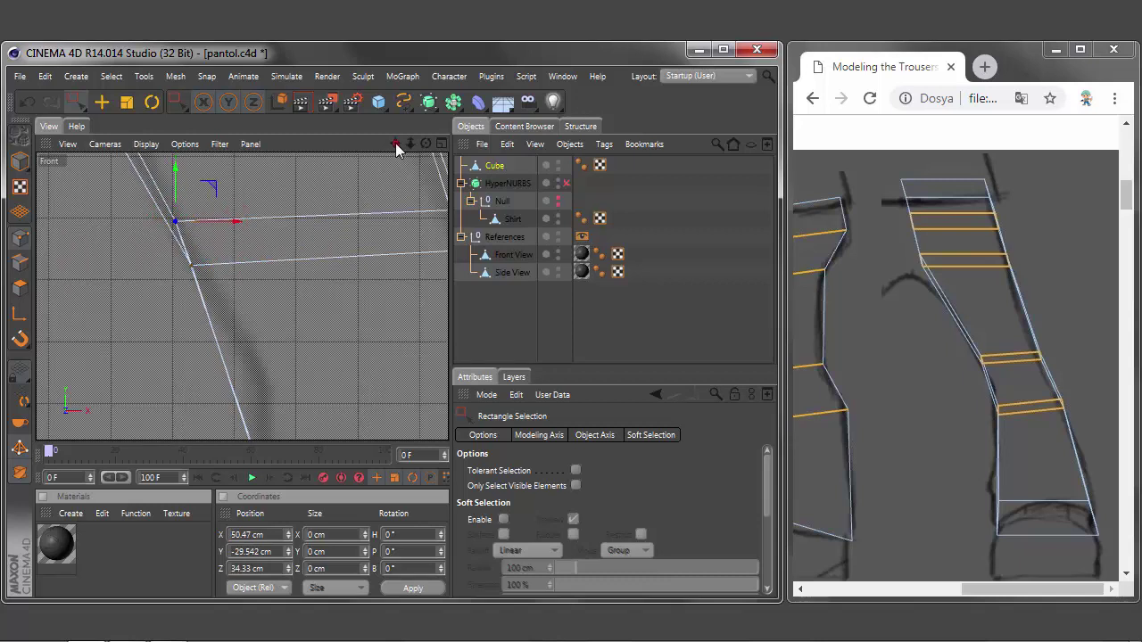
pyautogui.moveTo(394, 144); pyautogui.dragTo(394, 144)
pyautogui.click(326, 216)
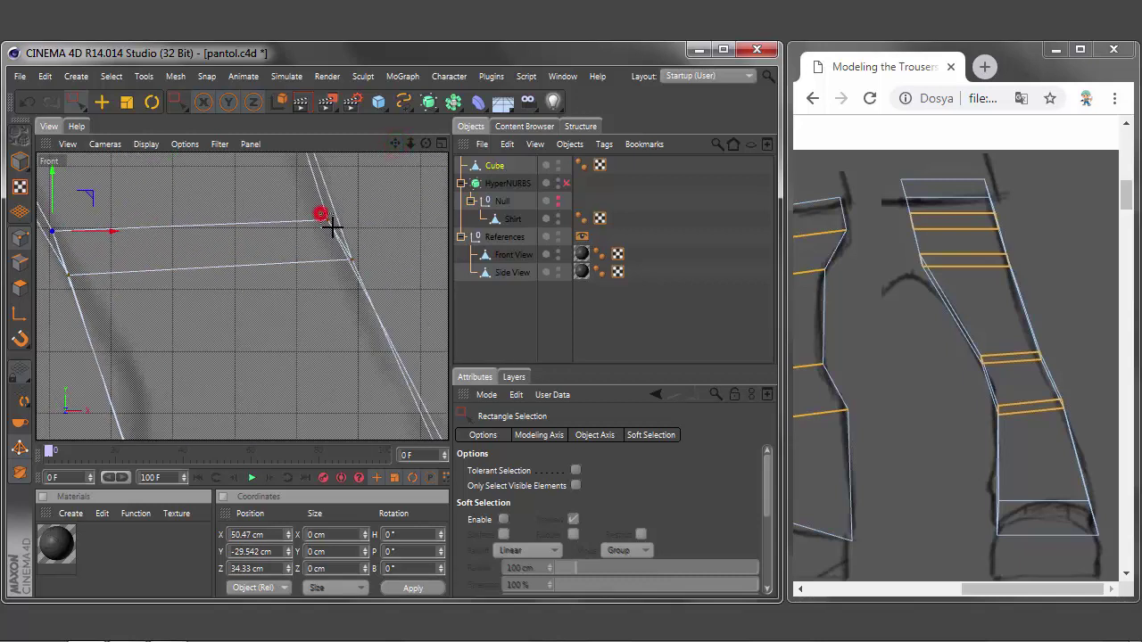
pyautogui.moveTo(398, 228); pyautogui.dragTo(401, 229)
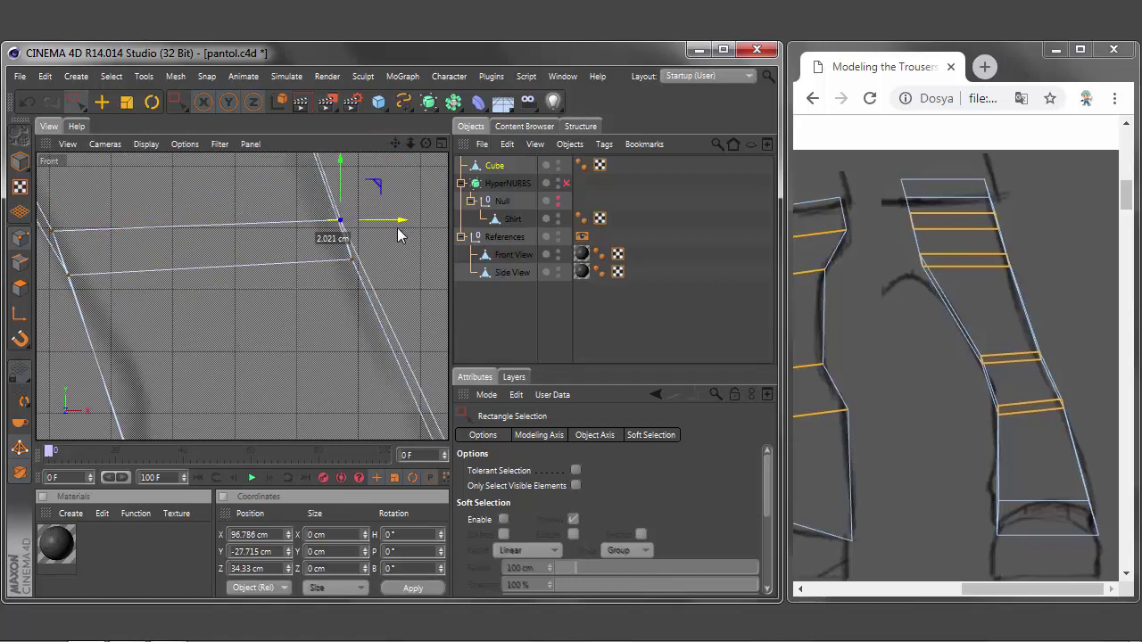
pyautogui.moveTo(394, 144)
pyautogui.mouseDown()
pyautogui.moveTo(242, 296)
pyautogui.moveTo(283, 267)
pyautogui.mouseUp()
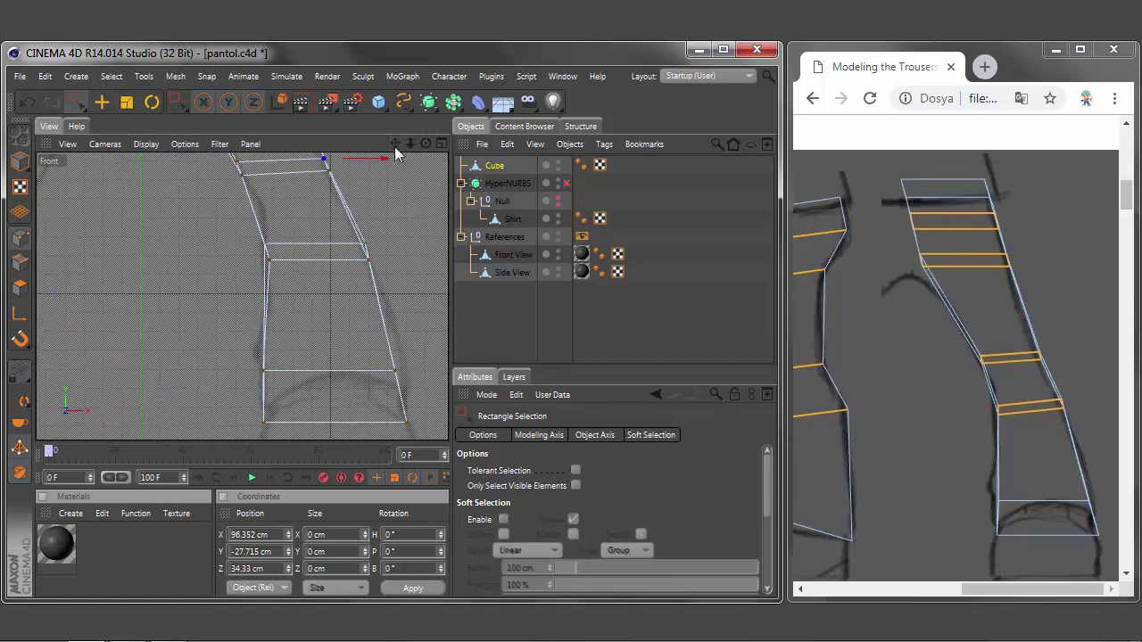
pyautogui.moveTo(394, 143); pyautogui.dragTo(394, 145)
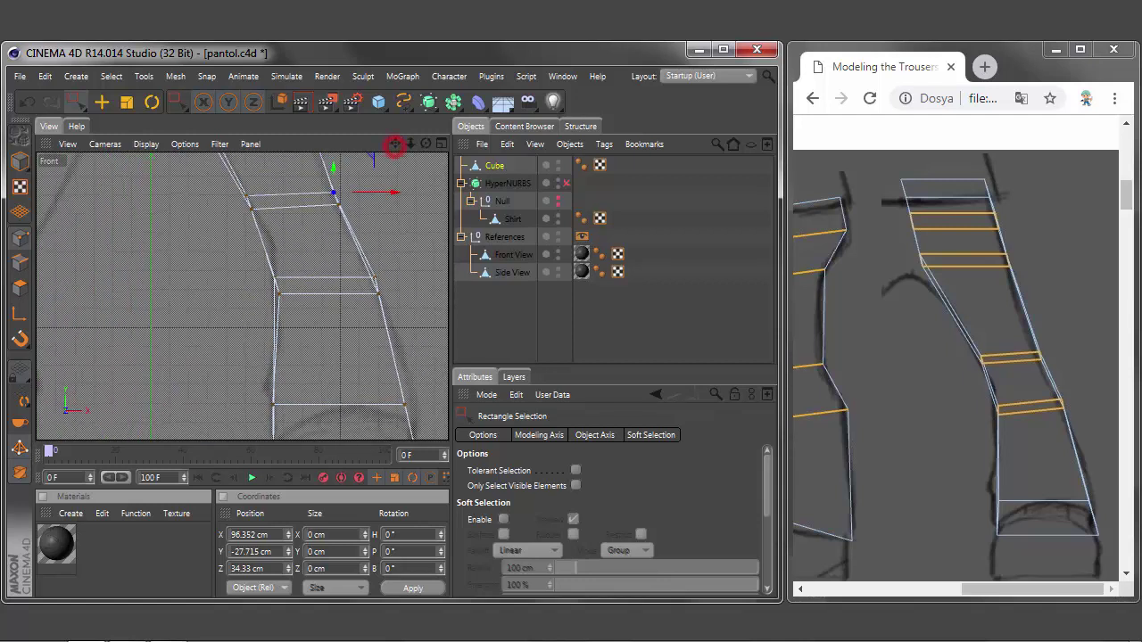
# Step: Slide the middle edge-loop points along X onto the sketch outline and show all four views
pyautogui.click(273, 280)
pyautogui.moveTo(331, 275); pyautogui.dragTo(332, 284)
pyautogui.scroll(2, 213, 271)
pyautogui.scroll(-2, 213, 271)
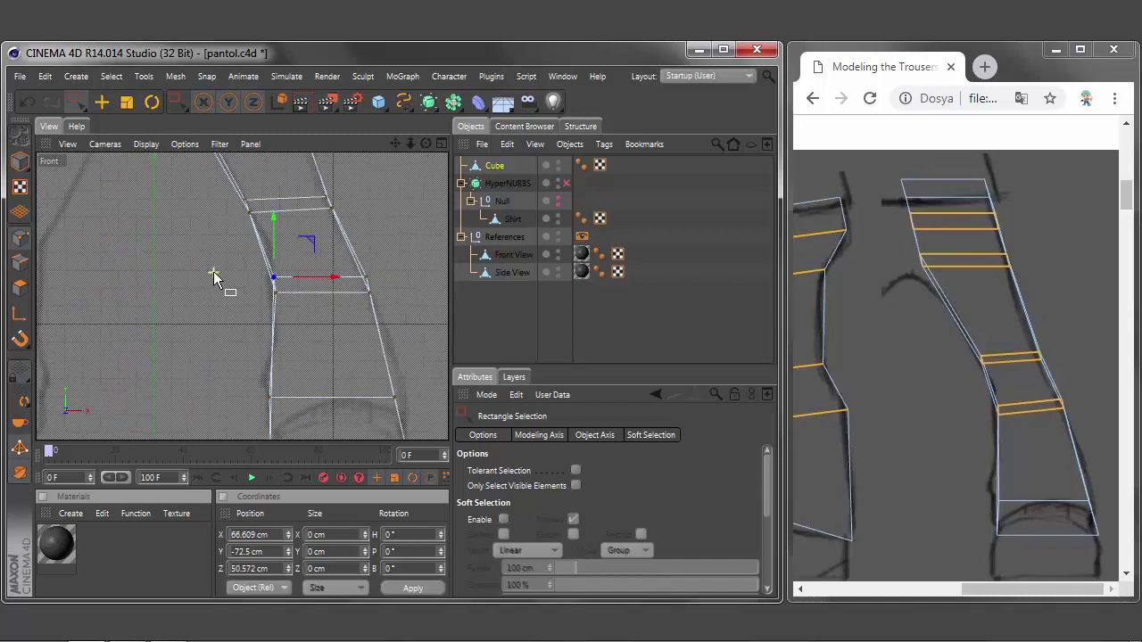
pyautogui.scroll(4, 254, 218)
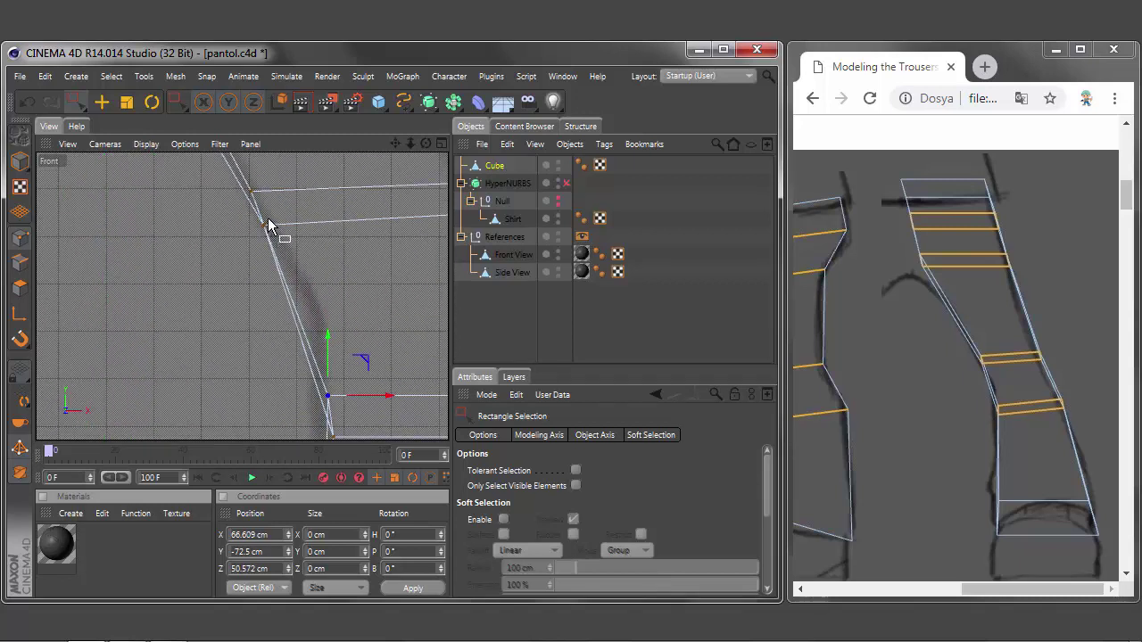
pyautogui.click(266, 223)
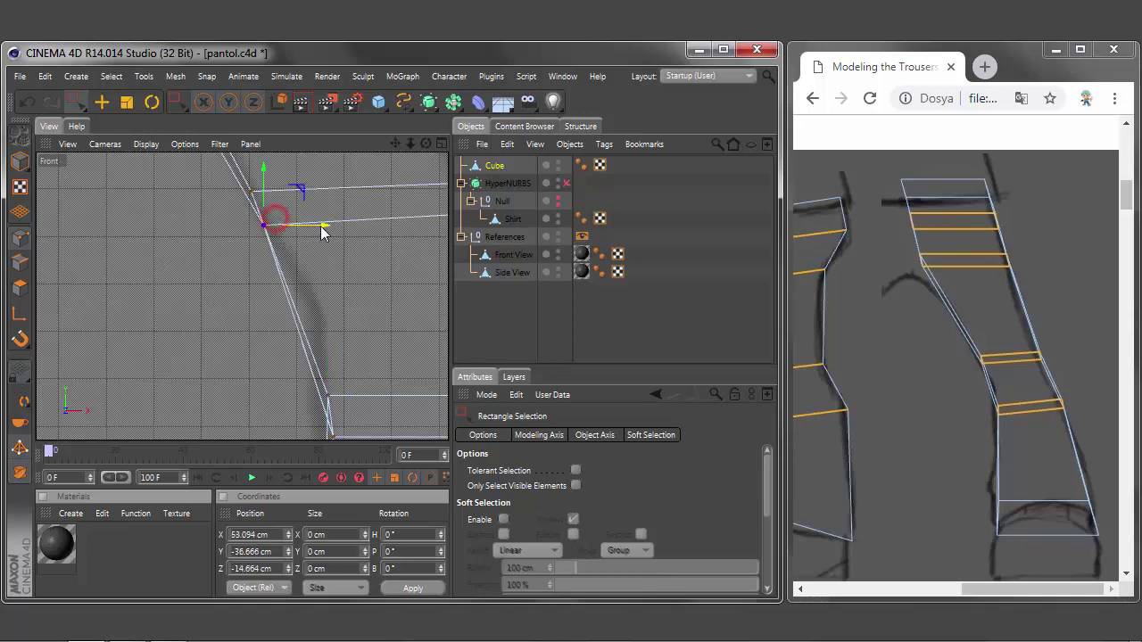
pyautogui.moveTo(312, 226); pyautogui.dragTo(315, 193)
pyautogui.click(247, 191)
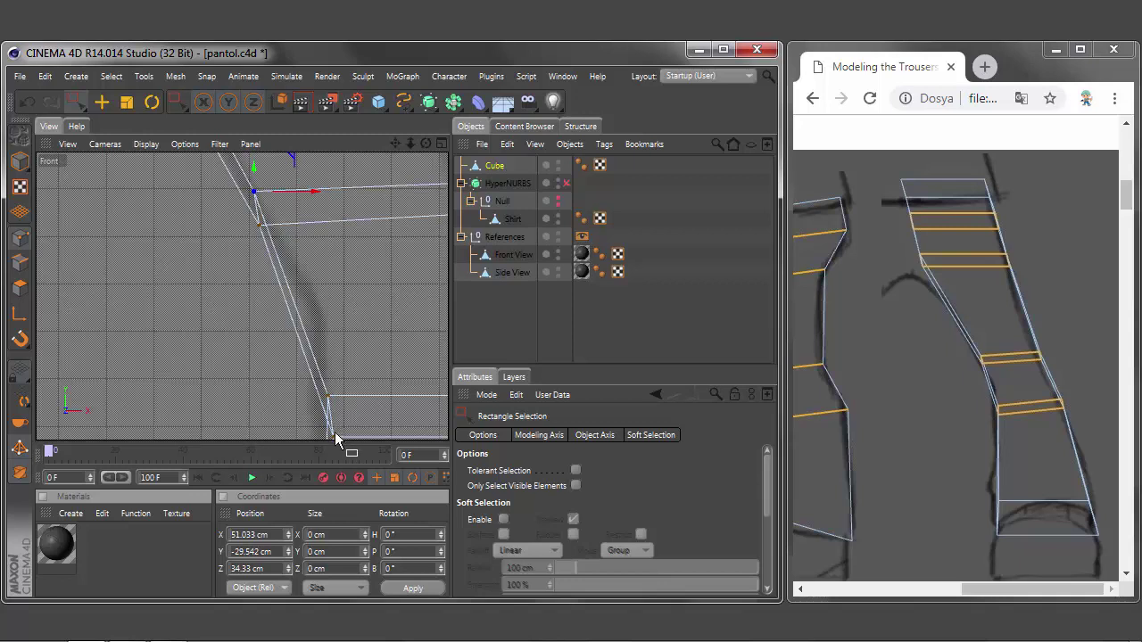
pyautogui.click(328, 396)
pyautogui.moveTo(388, 397); pyautogui.dragTo(395, 399)
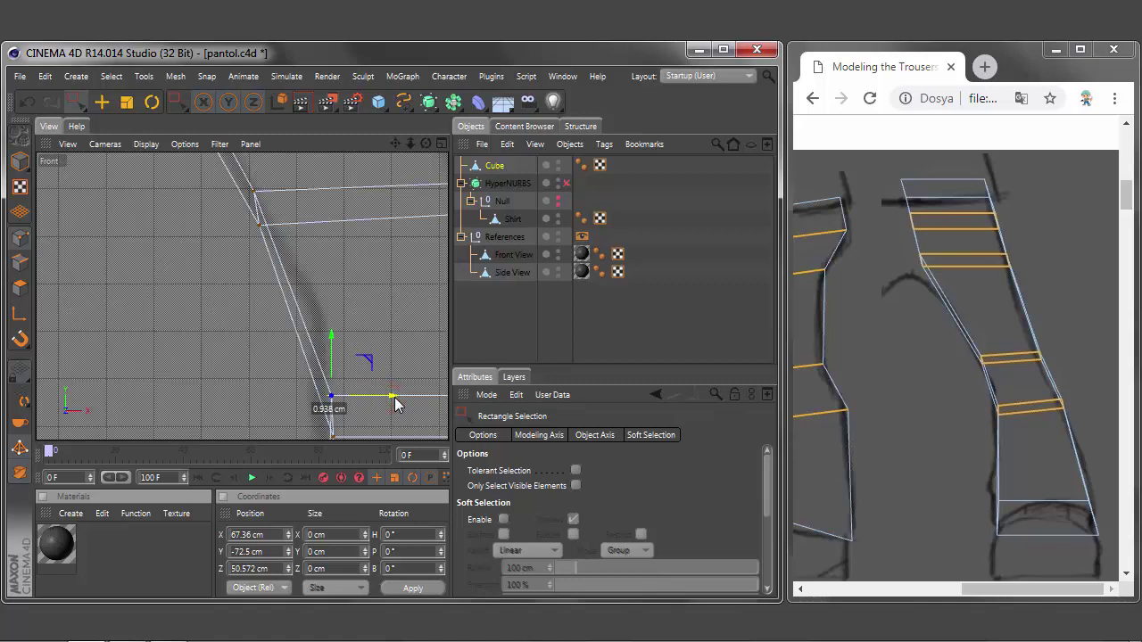
pyautogui.scroll(-2, 395, 399)
pyautogui.moveTo(395, 398); pyautogui.dragTo(391, 398)
pyautogui.scroll(-3, 390, 397)
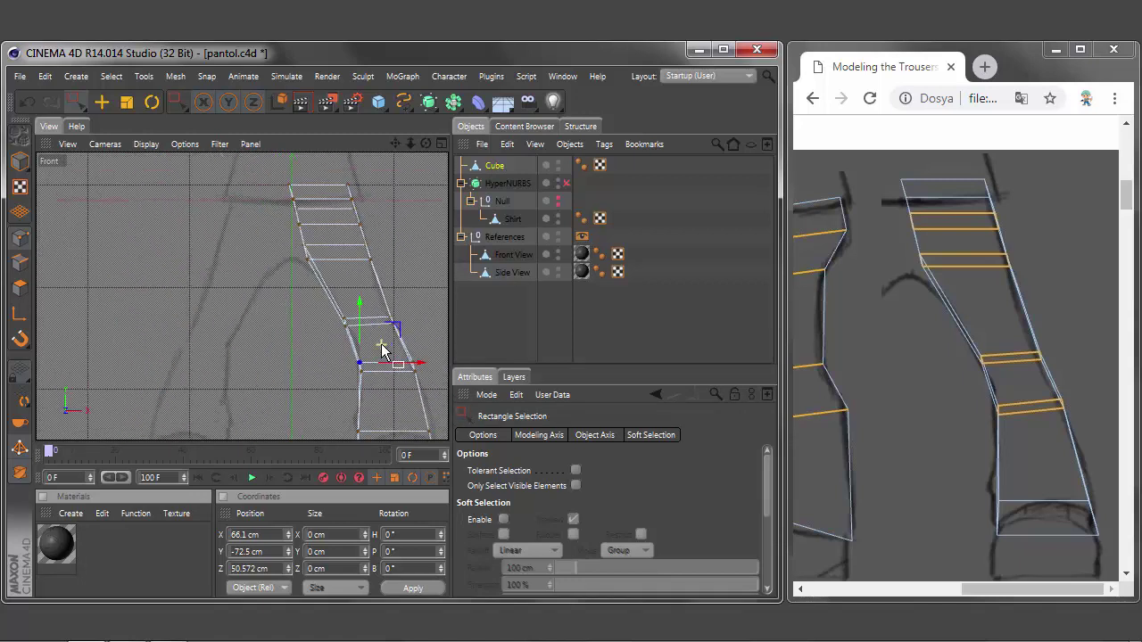
pyautogui.click(442, 144)
# Step: Check the Perspective view, then read the tutorial paragraph on centring points at X 0
pyautogui.click(233, 144)
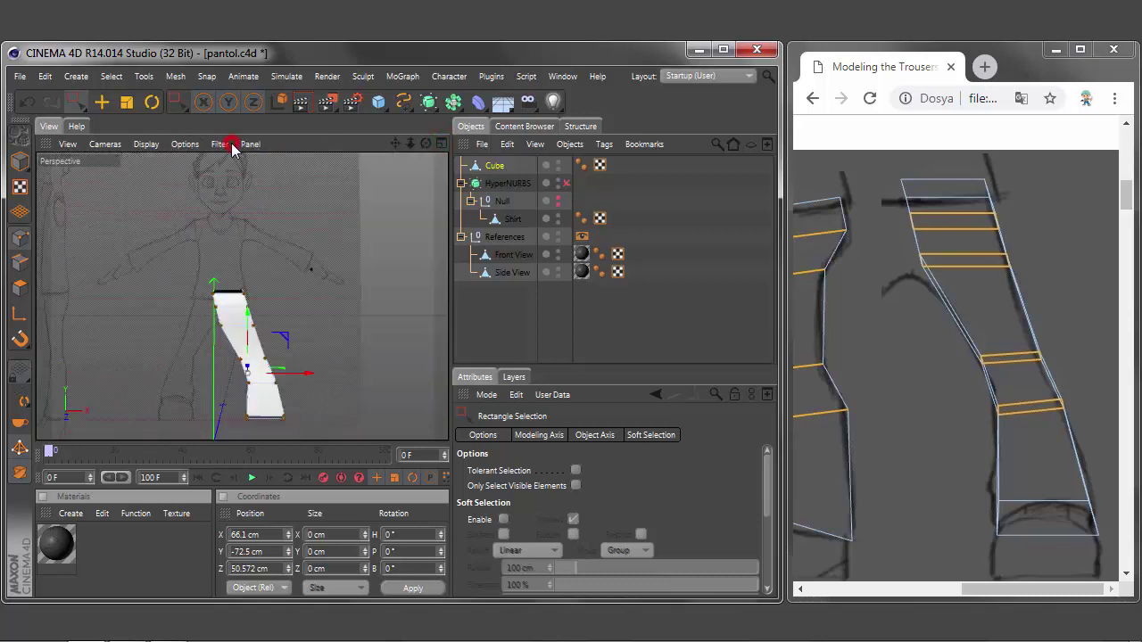
pyautogui.click(441, 143)
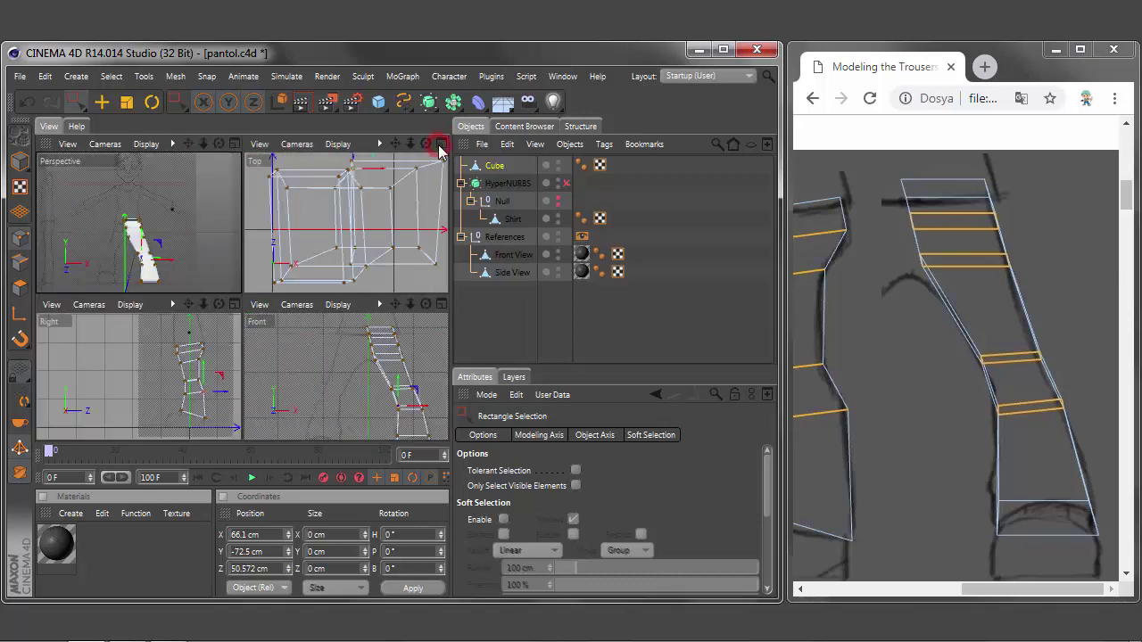
pyautogui.click(1044, 595)
pyautogui.keyDown('ctrl'); pyautogui.scroll(-5, 854, 535); pyautogui.keyUp('ctrl')
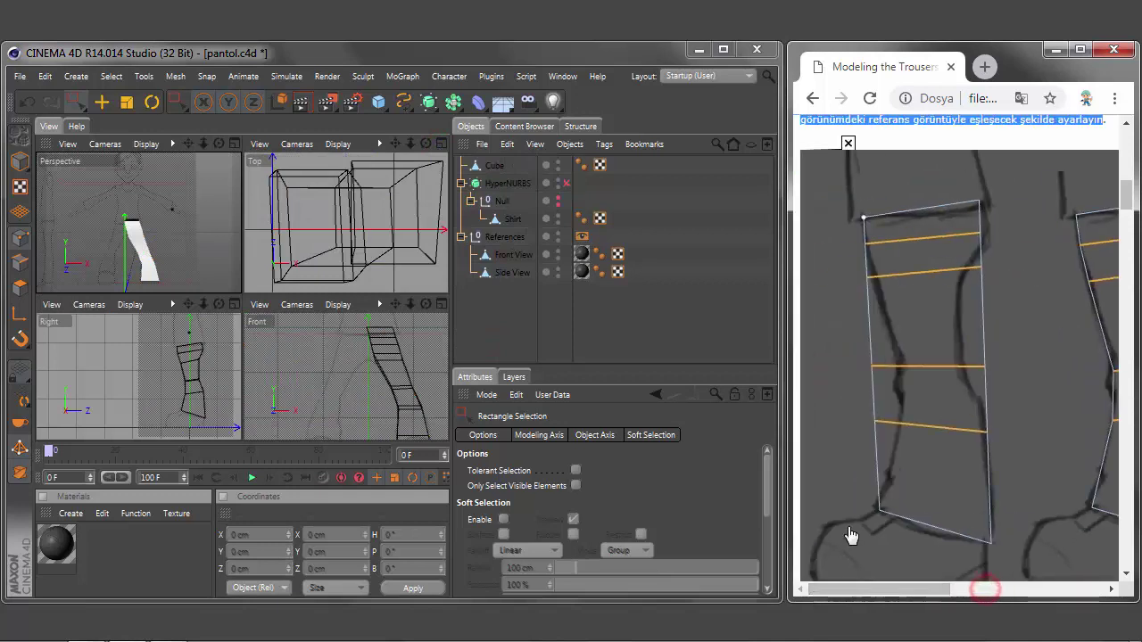
pyautogui.click(847, 532)
pyautogui.click(914, 466)
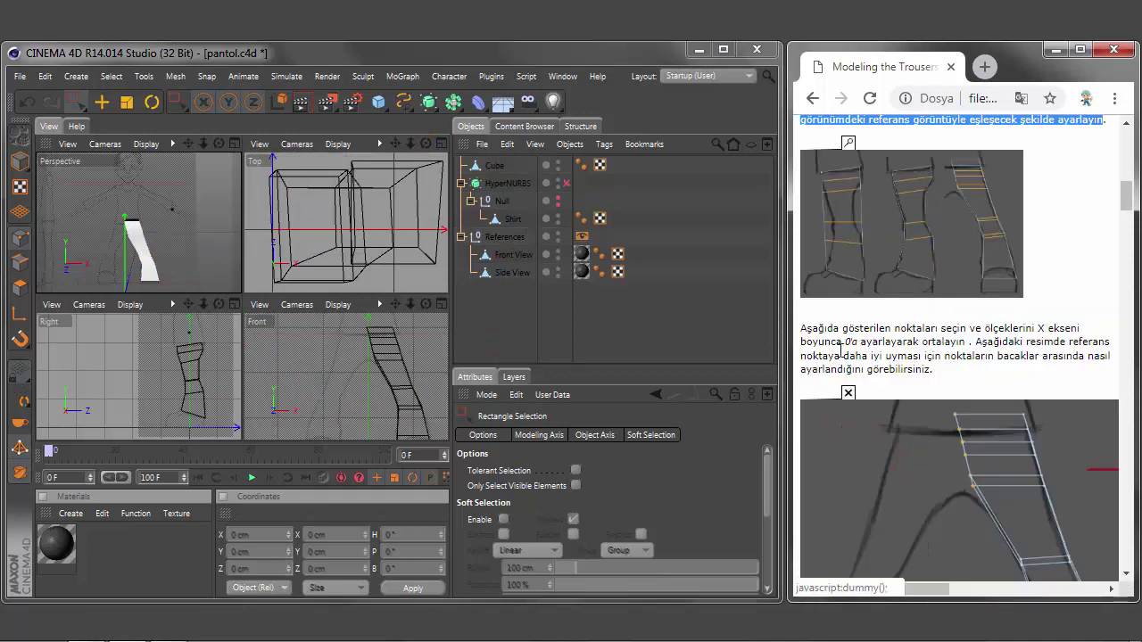
pyautogui.moveTo(801, 327)
pyautogui.mouseDown()
pyautogui.moveTo(938, 328)
pyautogui.moveTo(933, 369)
pyautogui.mouseUp()
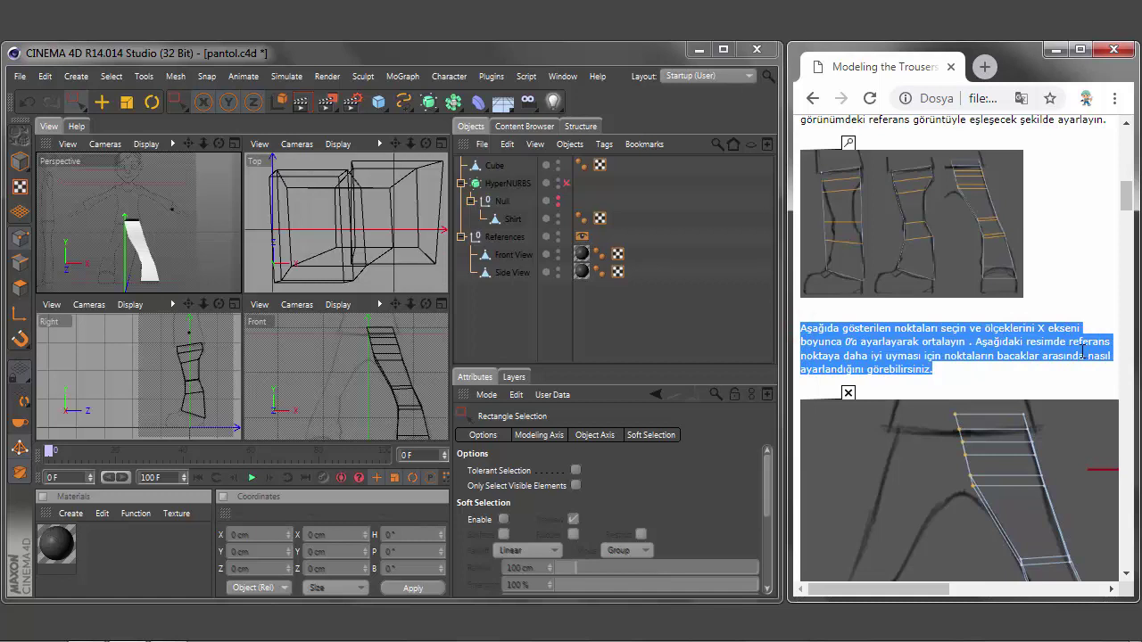
pyautogui.scroll(-2, 963, 419)
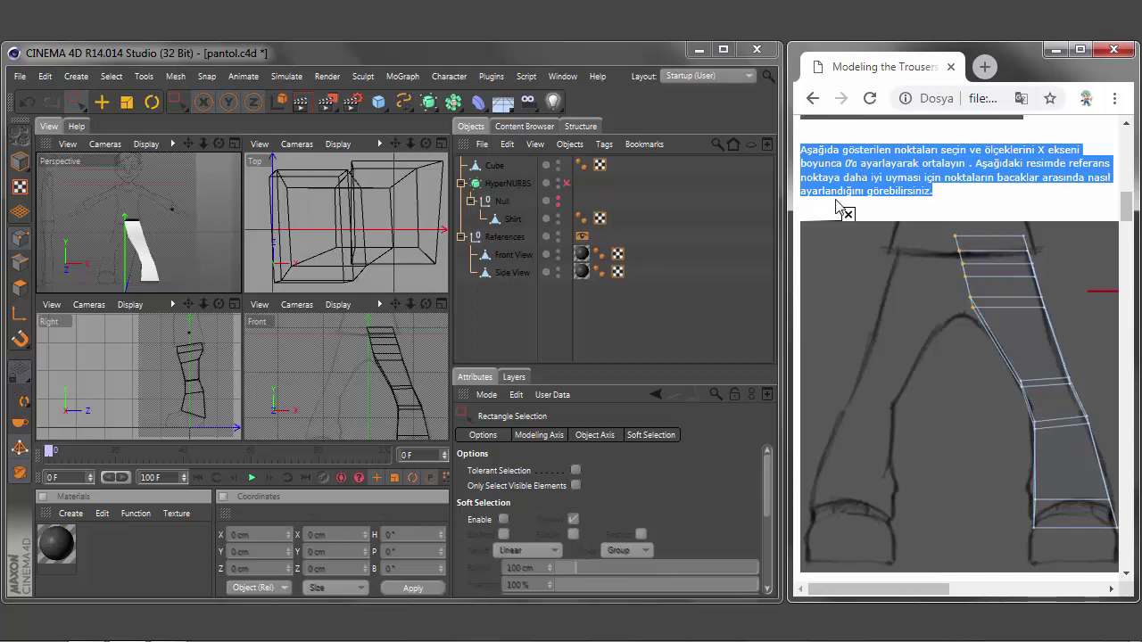
pyautogui.moveTo(931, 582)
pyautogui.mouseDown()
pyautogui.moveTo(1058, 596)
pyautogui.moveTo(903, 600)
pyautogui.mouseUp()
# Step: Maximize the Front viewport and select the Cube object
pyautogui.click(439, 305)
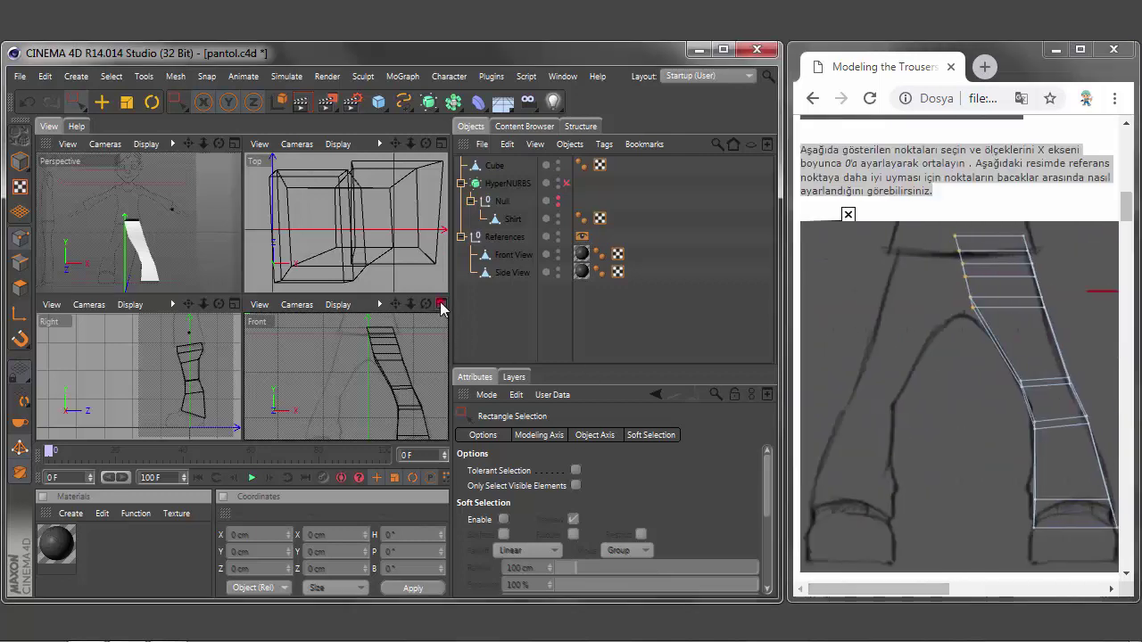
pyautogui.click(440, 304)
pyautogui.click(494, 165)
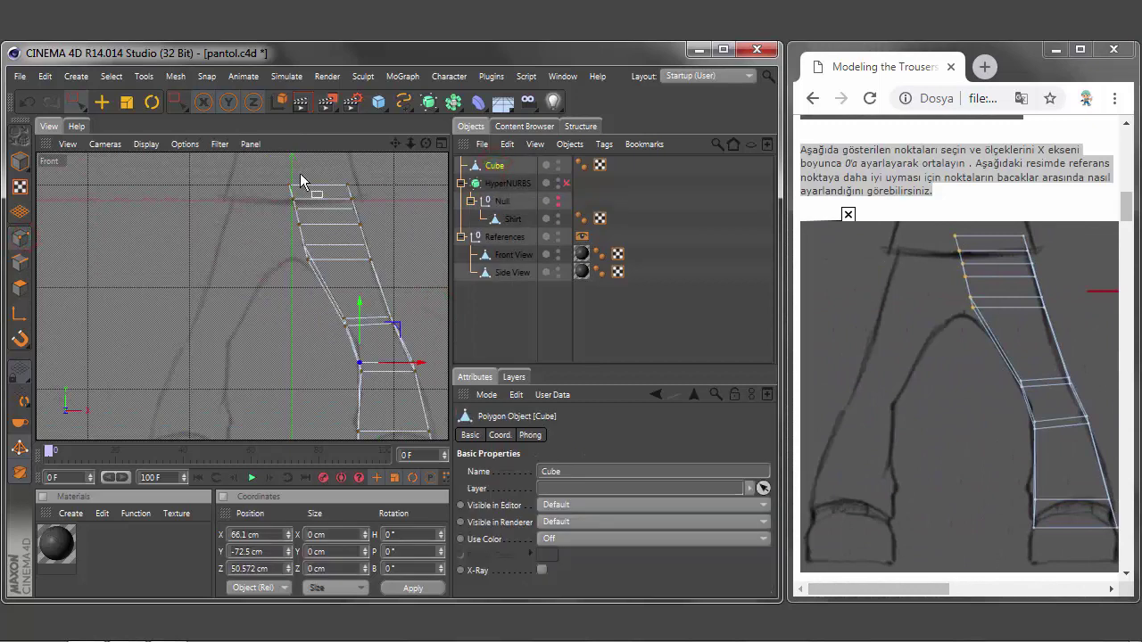
# Step: Try setting the upper-left leg points to X 0, then undo it
pyautogui.click(270, 170)
pyautogui.moveTo(315, 287); pyautogui.dragTo(318, 297)
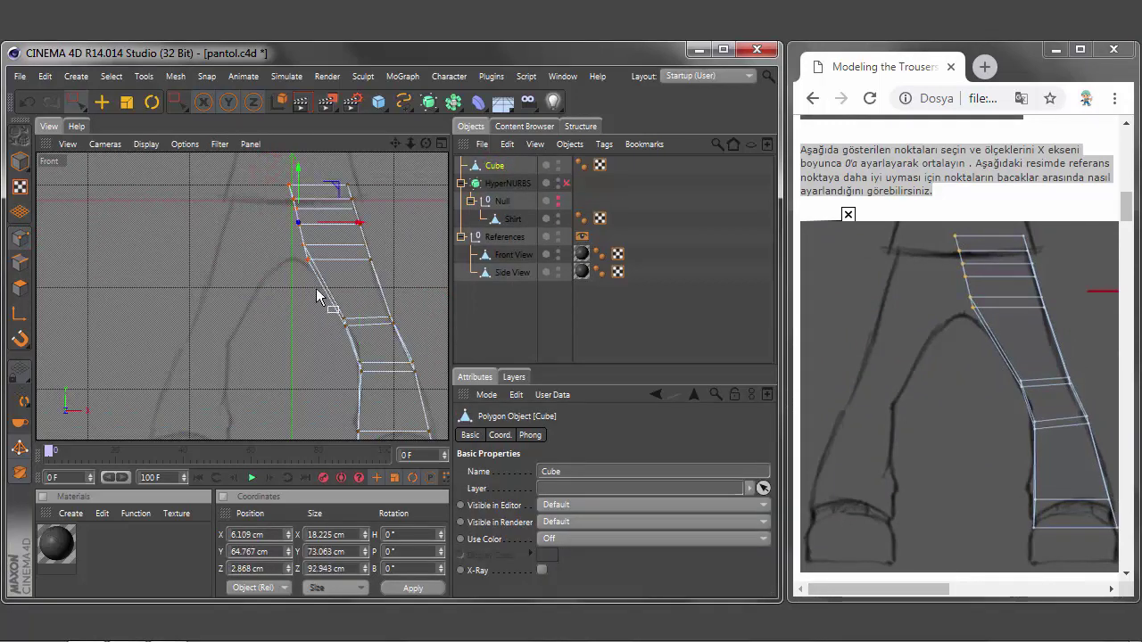
pyautogui.doubleClick(283, 535)
pyautogui.write('0')
pyautogui.click(412, 588)
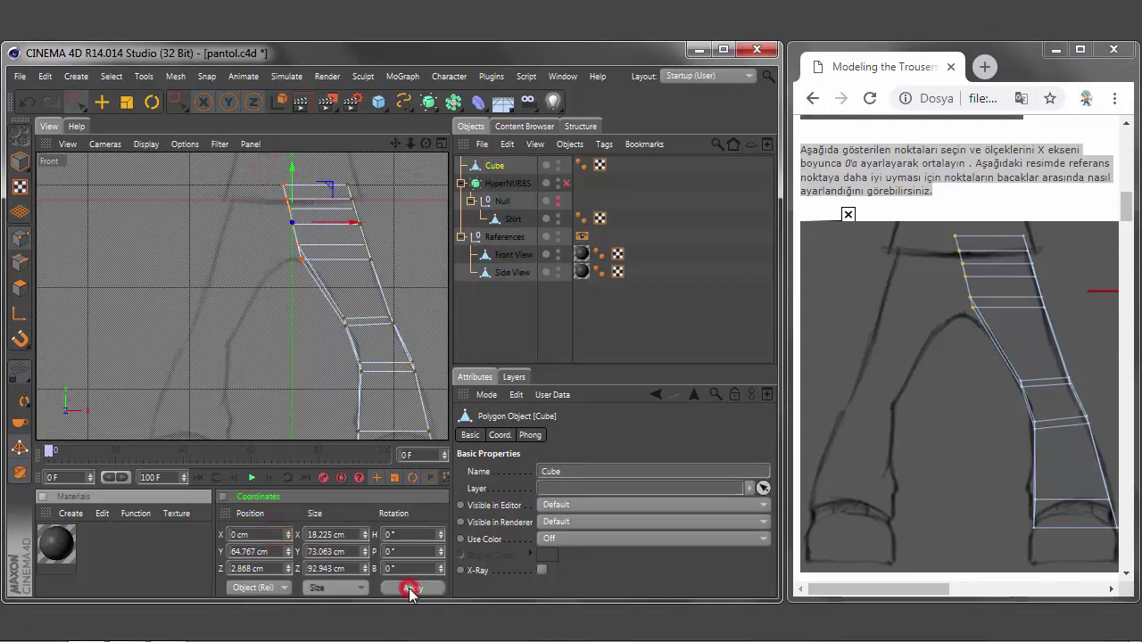
pyautogui.moveTo(856, 589); pyautogui.dragTo(1060, 612)
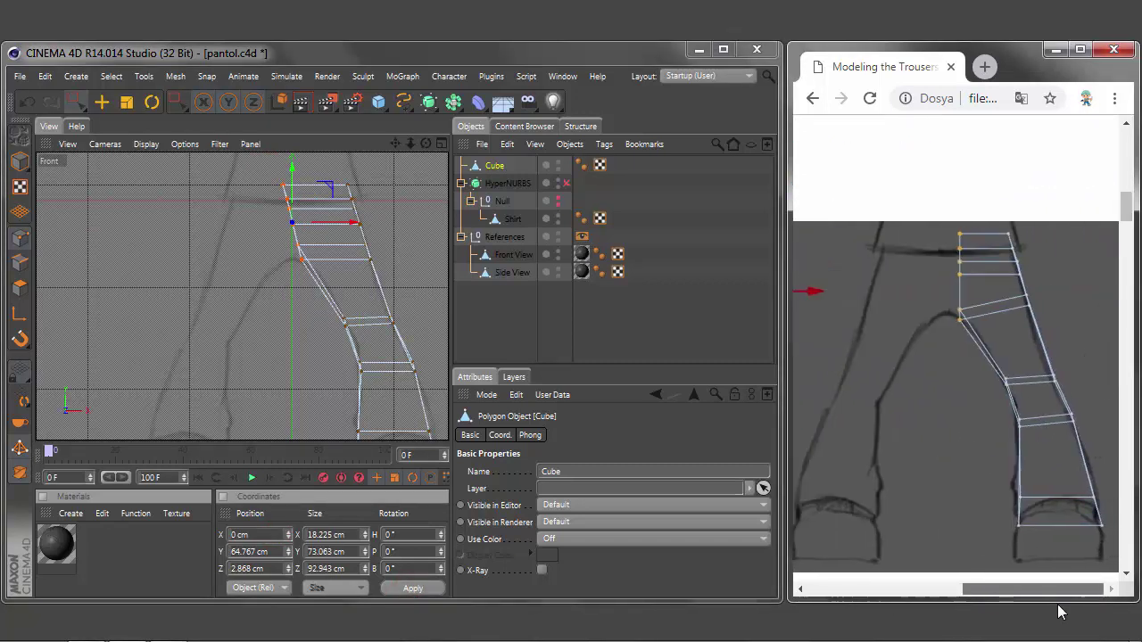
pyautogui.click(28, 102)
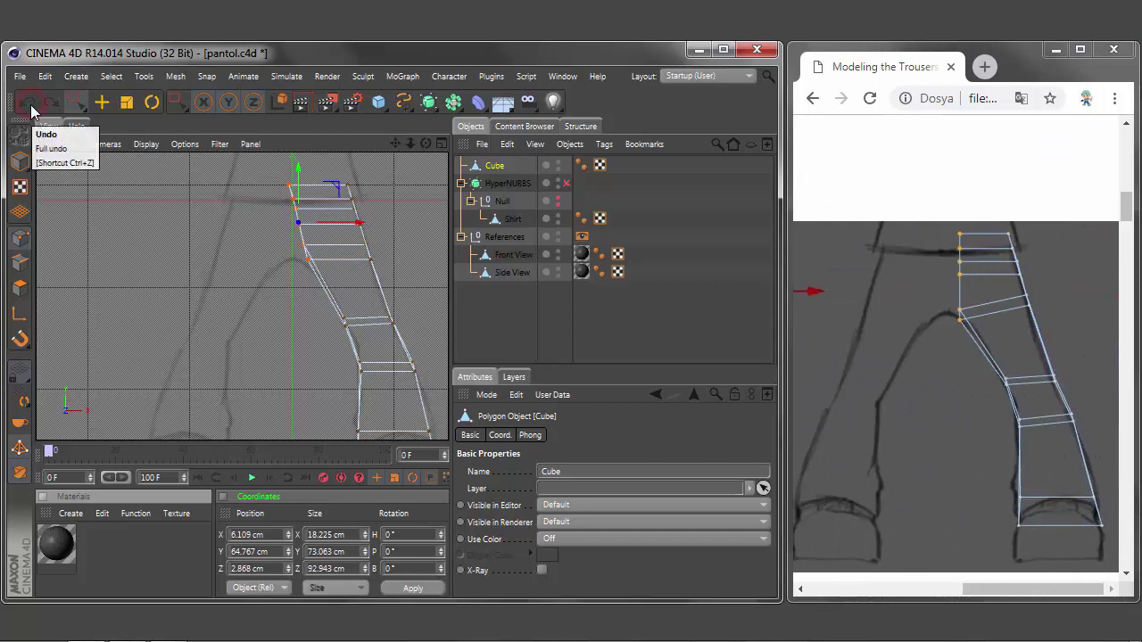
# Step: Set the top-left waist point and the next inner point to X 0
pyautogui.click(267, 169)
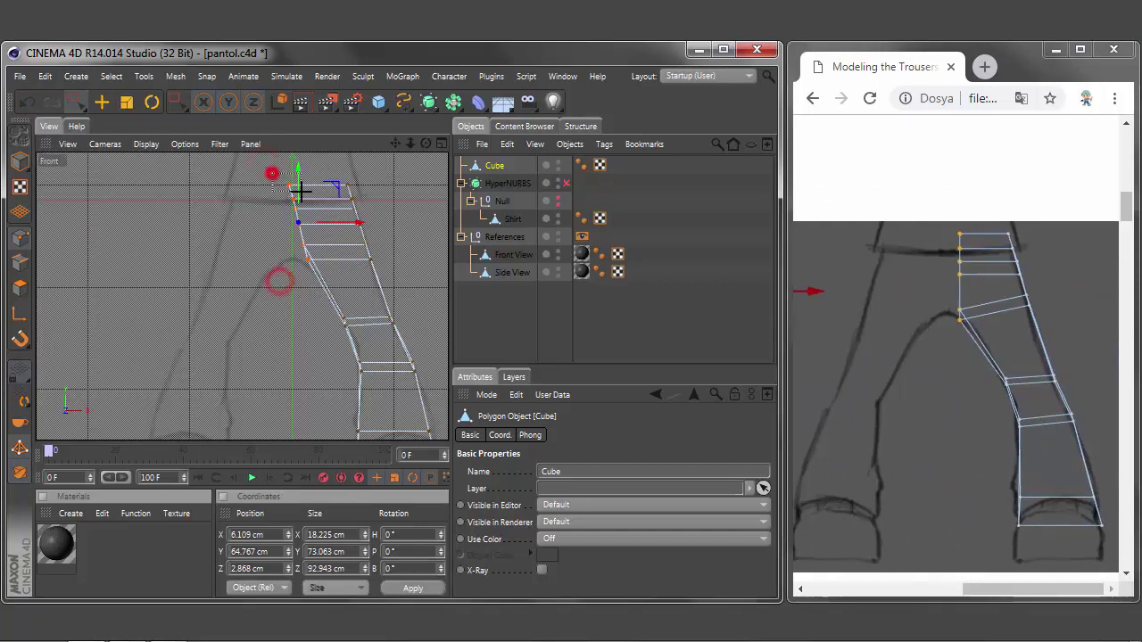
pyautogui.doubleClick(254, 534)
pyautogui.write('0')
pyautogui.click(413, 588)
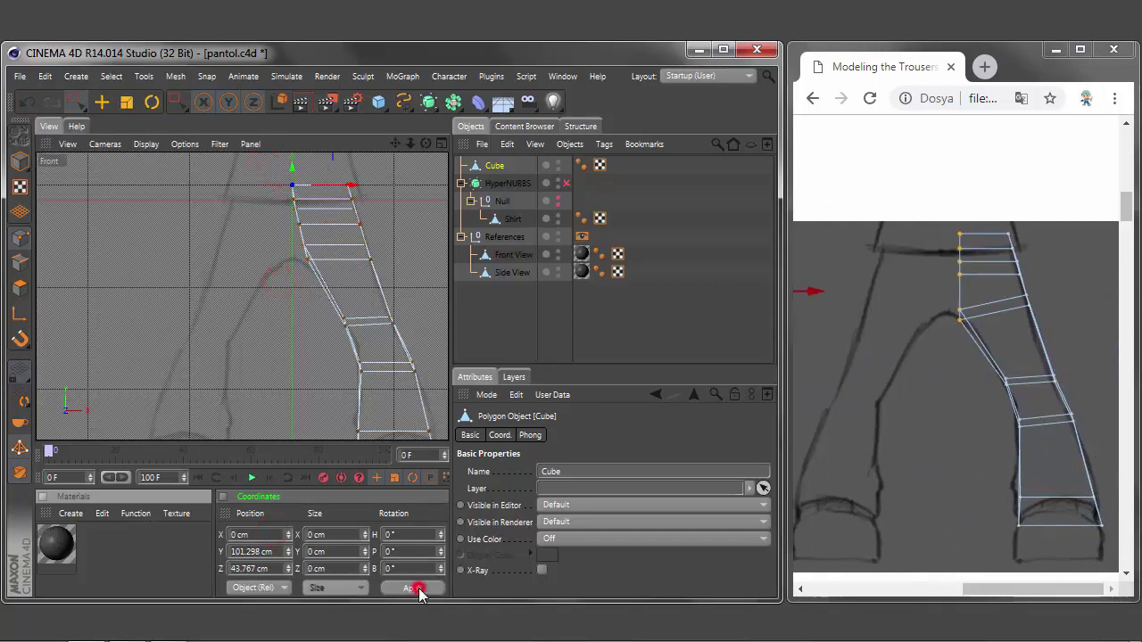
pyautogui.moveTo(272, 190); pyautogui.dragTo(311, 225)
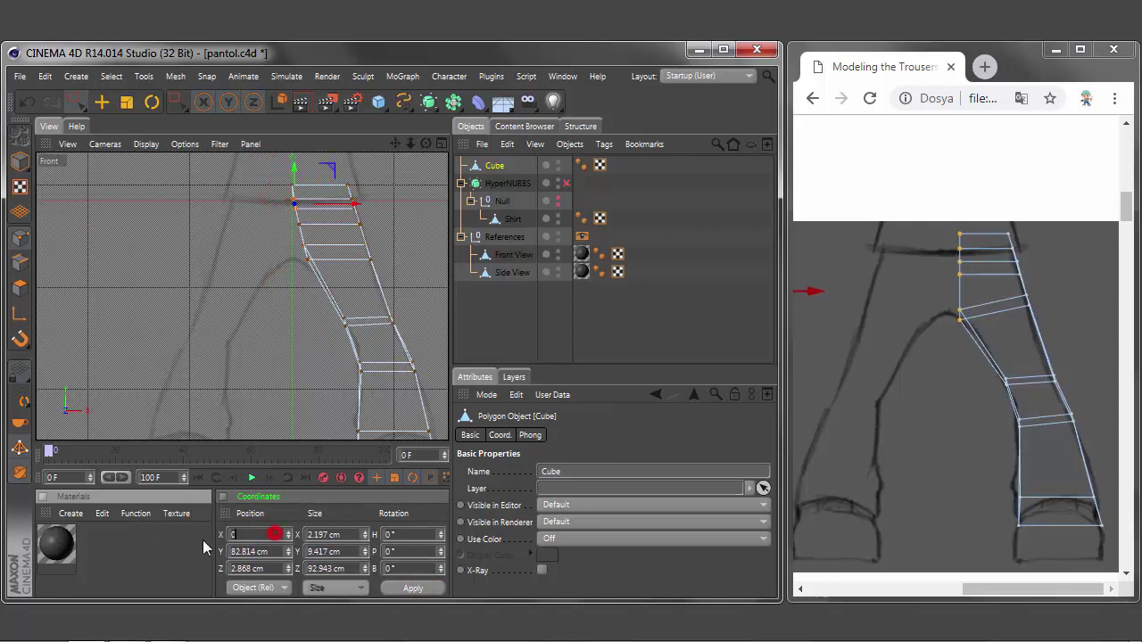
pyautogui.click(416, 589)
pyautogui.click(294, 223)
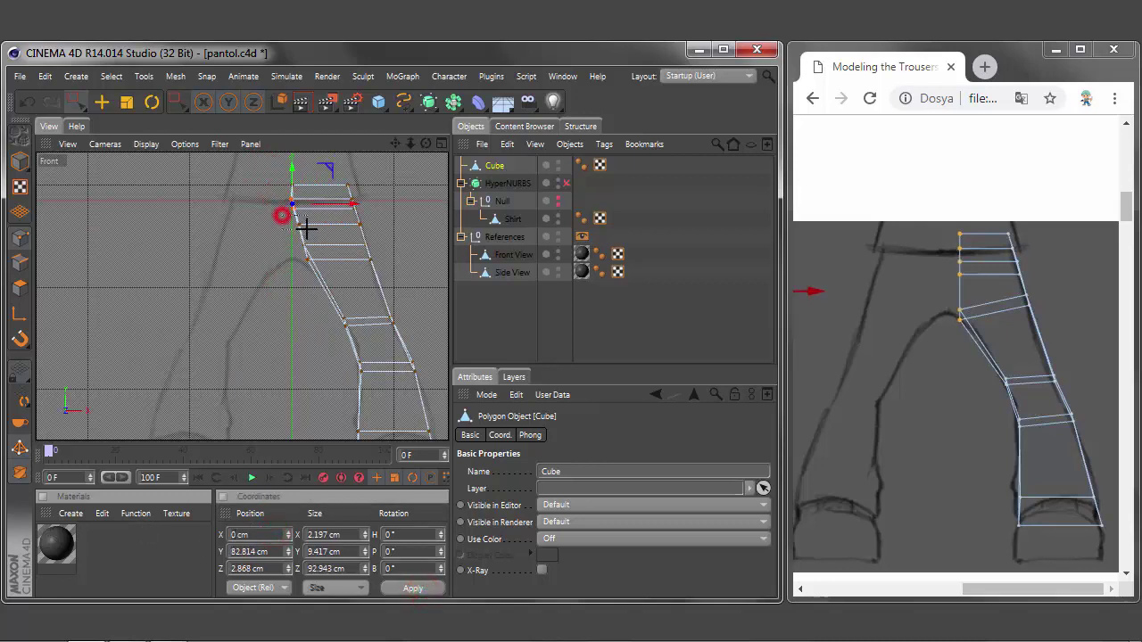
pyautogui.click(413, 588)
# Step: Snap the inner left-side points, a stray point and the lower inner point onto X 0
pyautogui.moveTo(311, 260); pyautogui.dragTo(276, 183)
pyautogui.doubleClick(254, 534)
pyautogui.write('0')
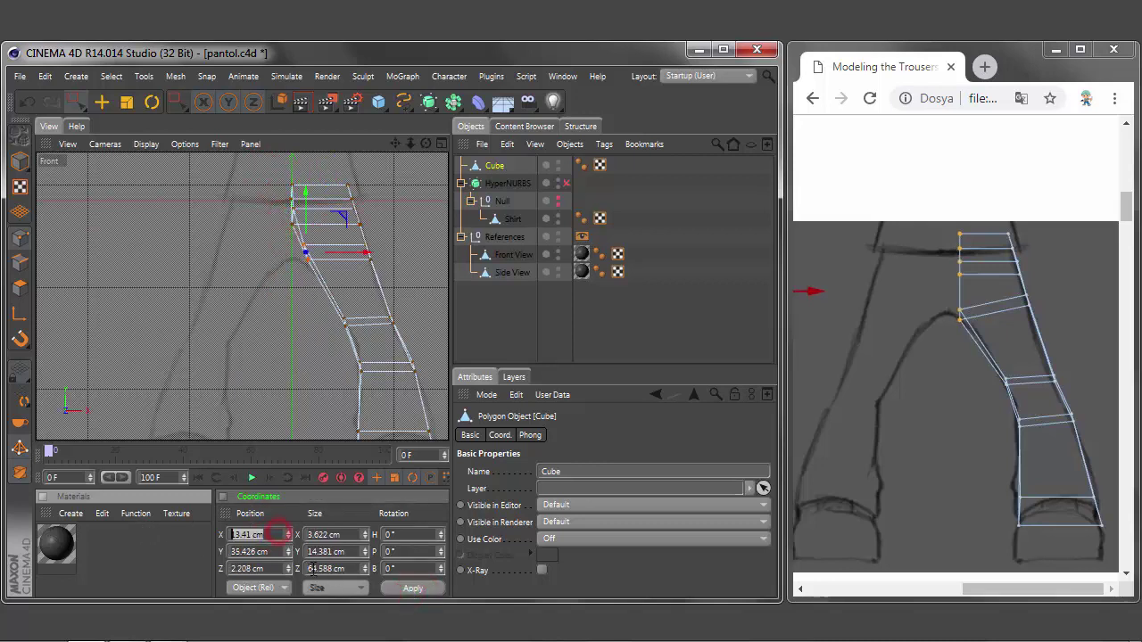
pyautogui.click(415, 589)
pyautogui.scroll(3, 295, 258)
pyautogui.scroll(2, 294, 259)
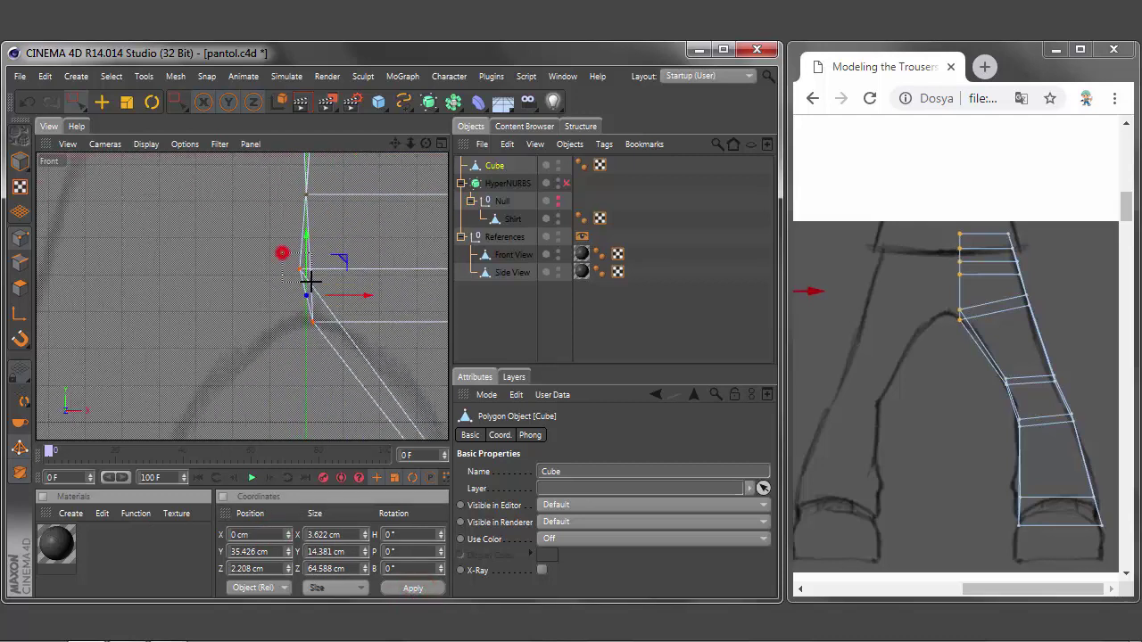
pyautogui.click(284, 257)
pyautogui.write('0')
pyautogui.click(412, 589)
pyautogui.click(310, 319)
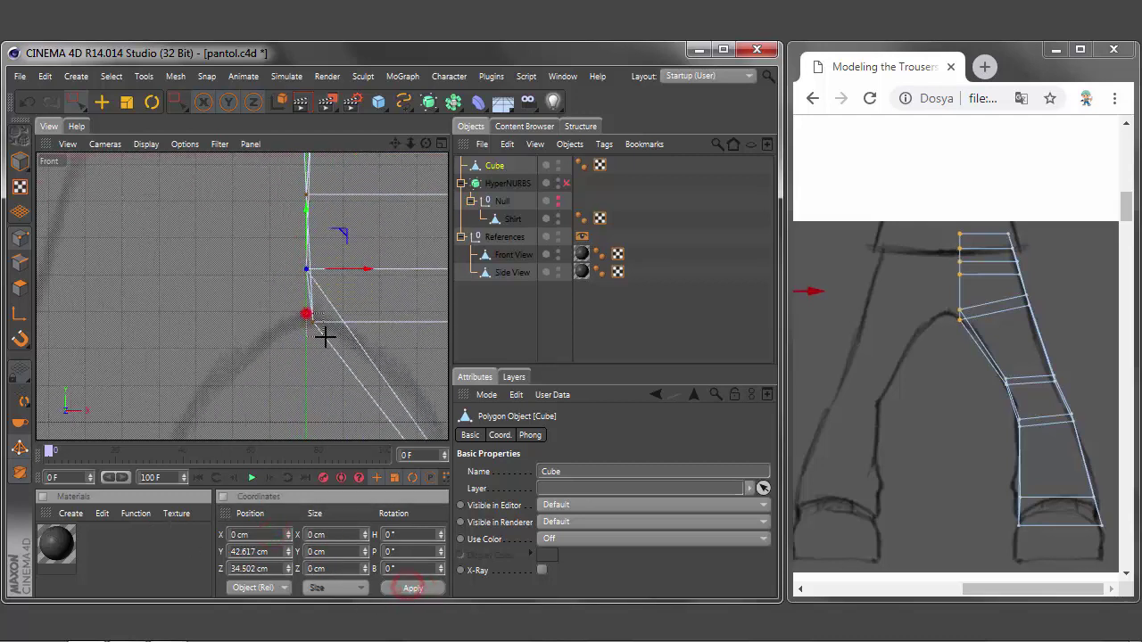
pyautogui.write('0')
pyautogui.click(416, 589)
# Step: Set the next centre-line points further down the leg to X 0 cm
pyautogui.moveTo(241, 296)
pyautogui.keyDown('alt'); pyautogui.mouseDown(button='middle')
pyautogui.moveTo(327, 214)
pyautogui.moveTo(242, 293)
pyautogui.mouseUp(button='middle'); pyautogui.keyUp('alt')
pyautogui.click(326, 235)
pyautogui.click(407, 588)
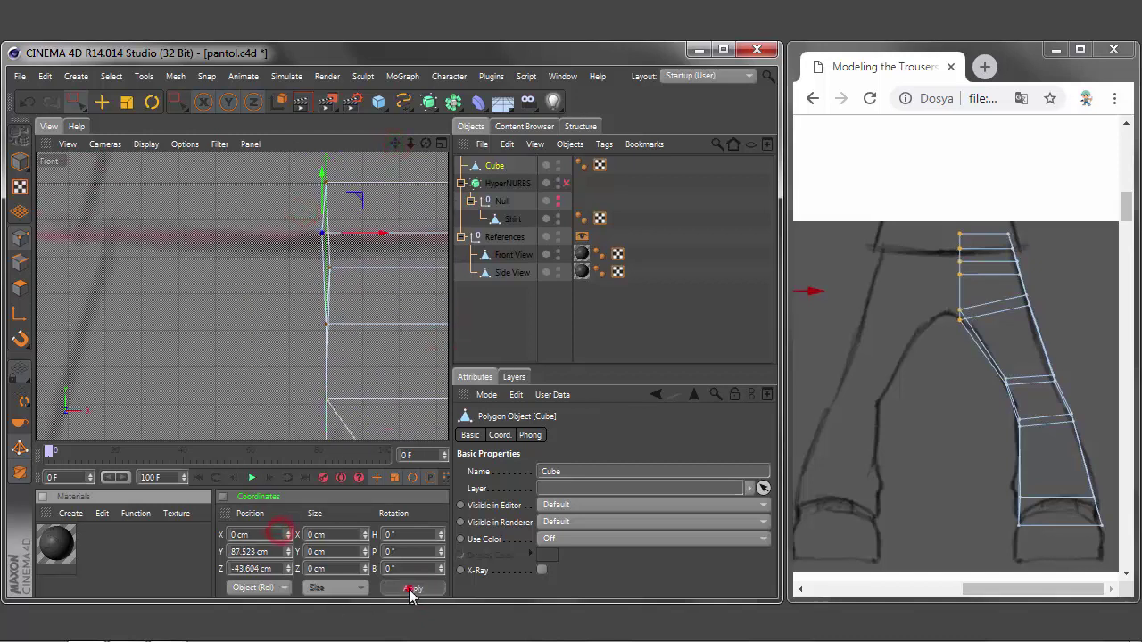
pyautogui.click(329, 268)
pyautogui.doubleClick(274, 534)
pyautogui.write('0')
pyautogui.click(413, 588)
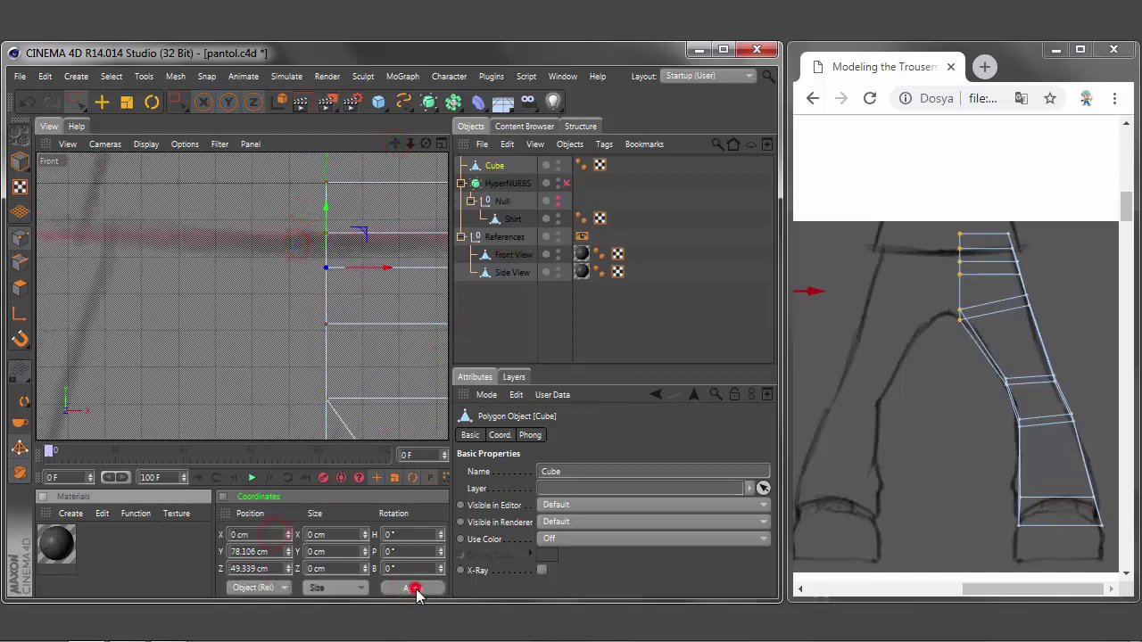
pyautogui.moveTo(275, 167); pyautogui.dragTo(345, 426)
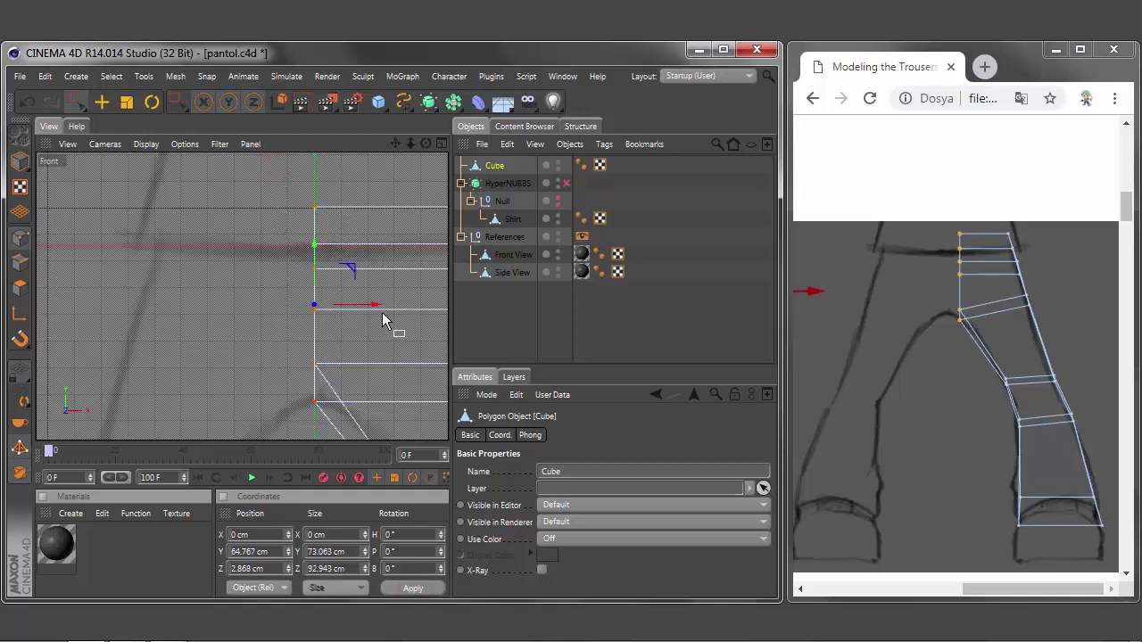
# Step: Slide the selected points right to X 13.455 cm and raise a crotch point to the sketch
pyautogui.moveTo(376, 308); pyautogui.dragTo(403, 312)
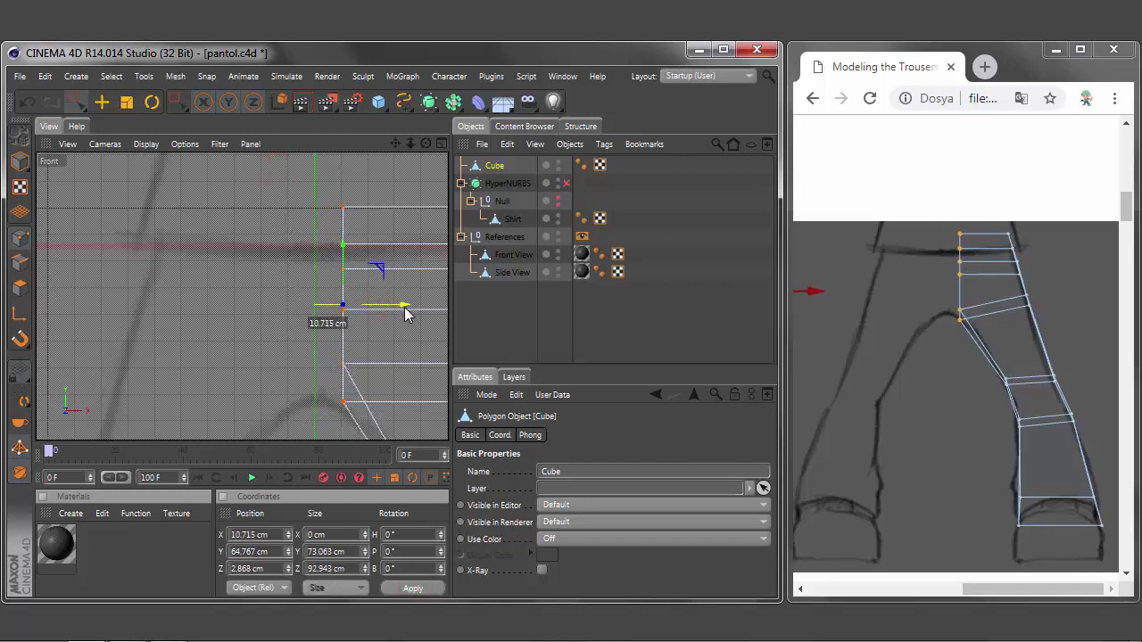
pyautogui.scroll(-3, 329, 308)
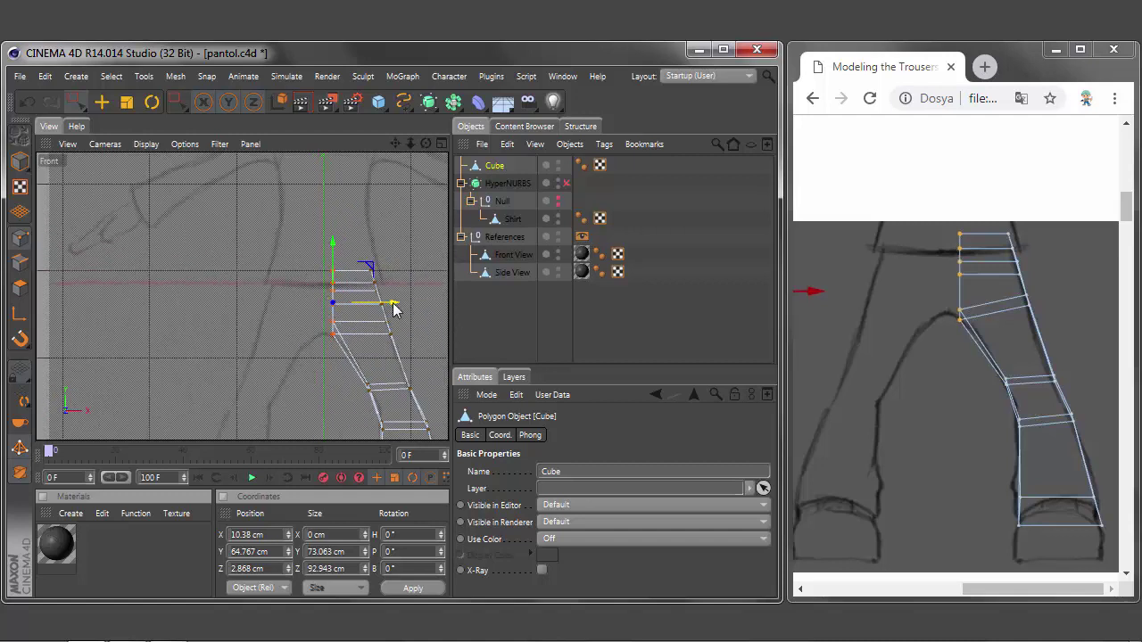
pyautogui.moveTo(394, 305); pyautogui.dragTo(396, 309)
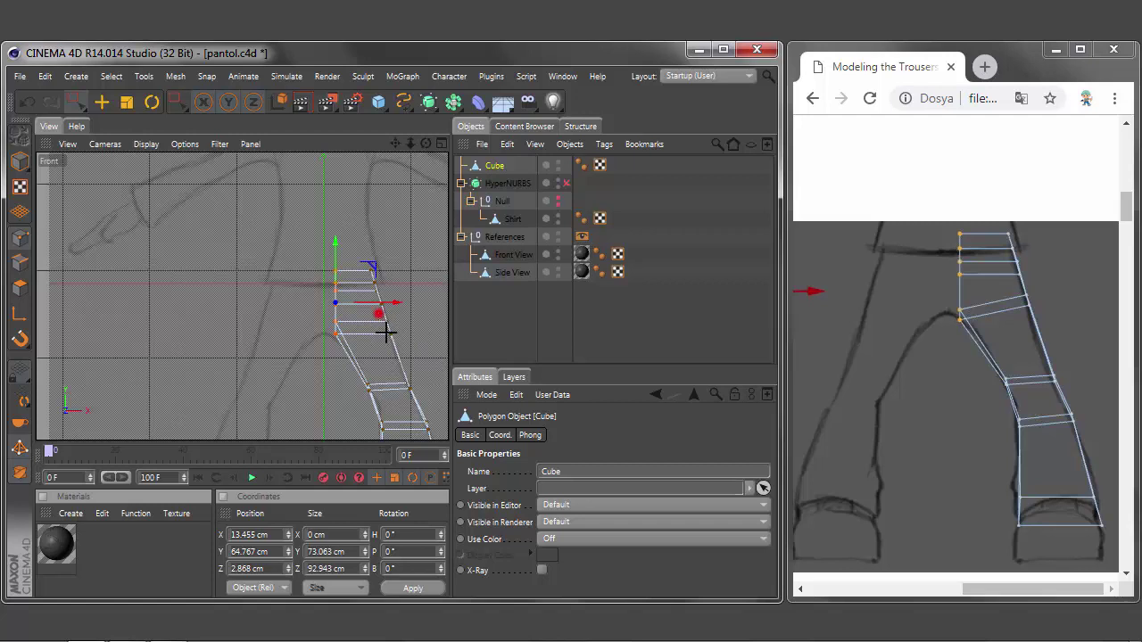
pyautogui.click(386, 332)
pyautogui.scroll(2, 388, 331)
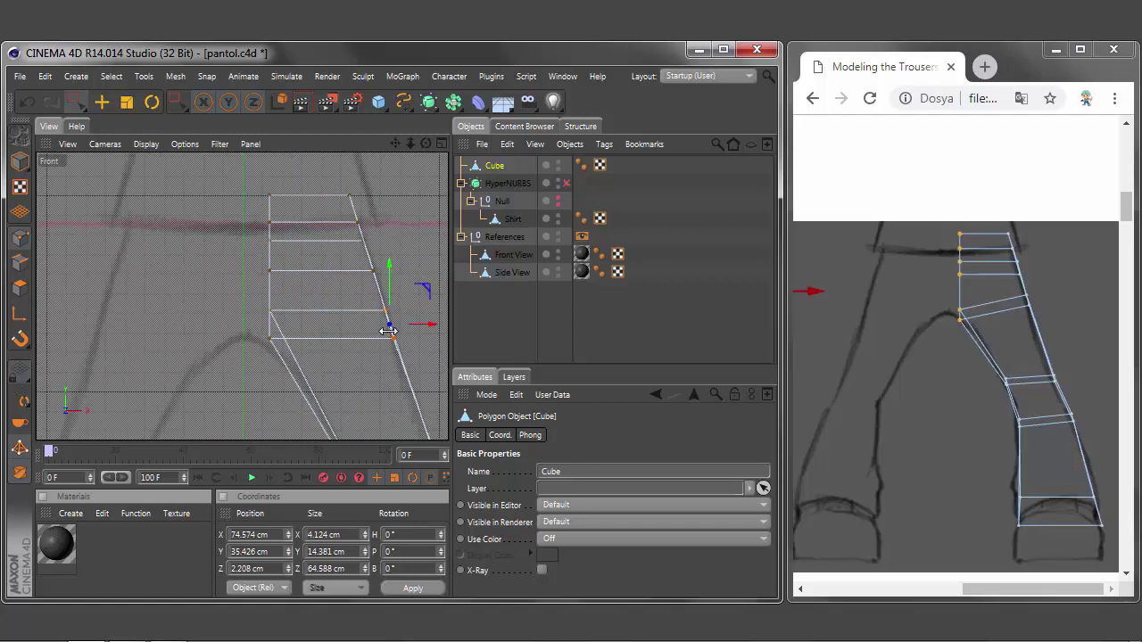
pyautogui.moveTo(426, 295); pyautogui.dragTo(422, 280)
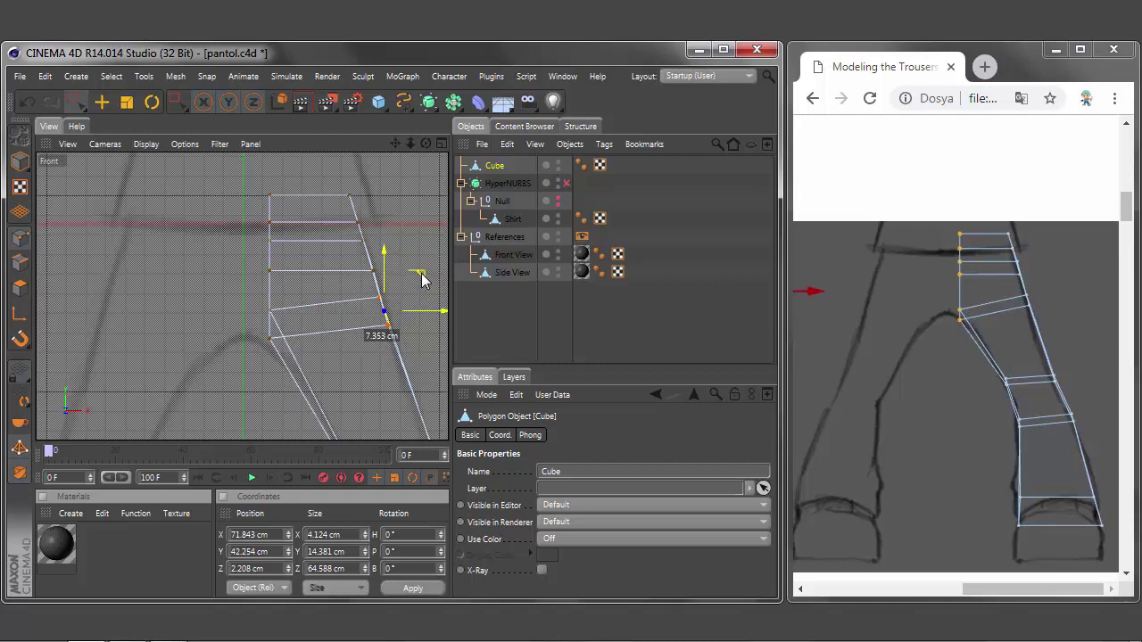
# Step: Raise and level a horizontal edge row, then adjust its outer vertex along X
pyautogui.click(250, 252)
pyautogui.moveTo(326, 225)
pyautogui.mouseDown()
pyautogui.moveTo(324, 208)
pyautogui.moveTo(361, 236)
pyautogui.mouseUp()
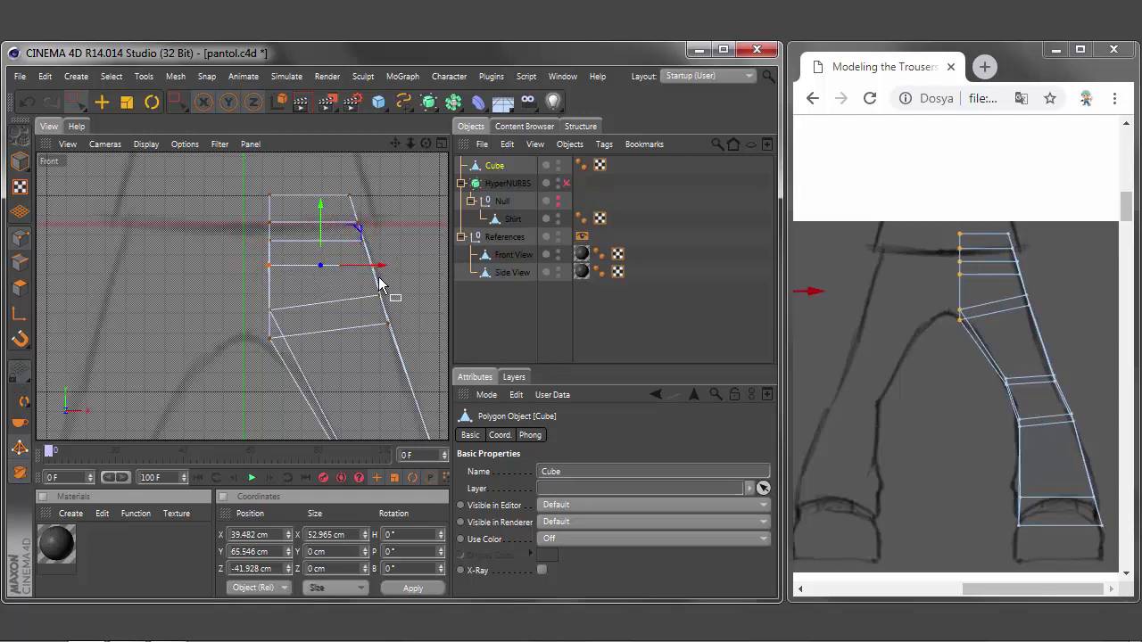
pyautogui.moveTo(334, 229); pyautogui.dragTo(322, 207)
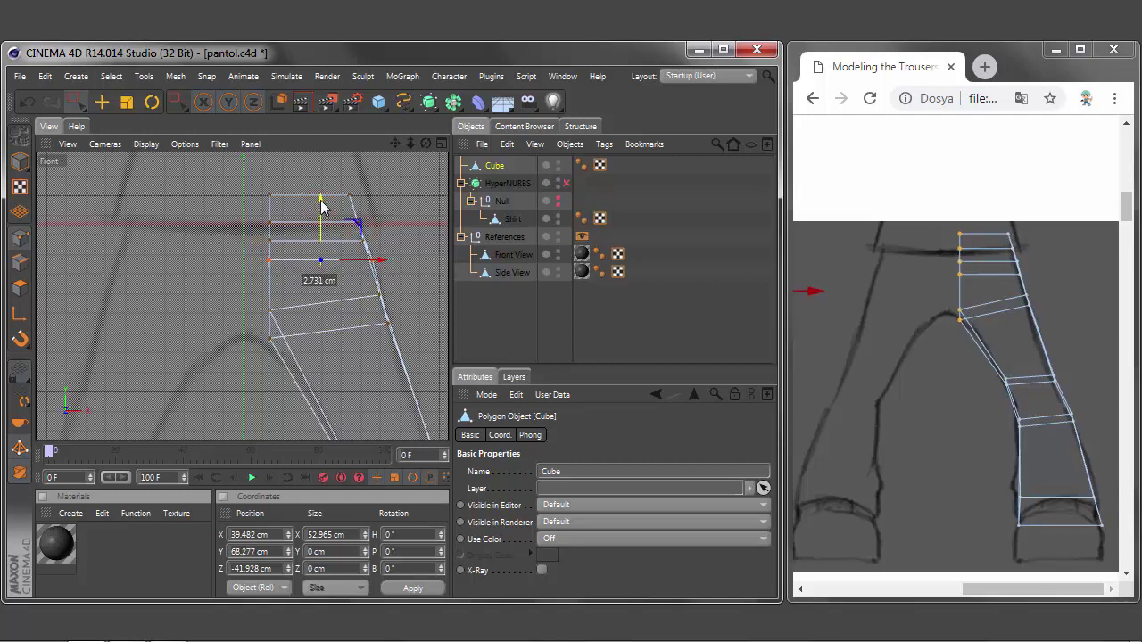
pyautogui.click(387, 247)
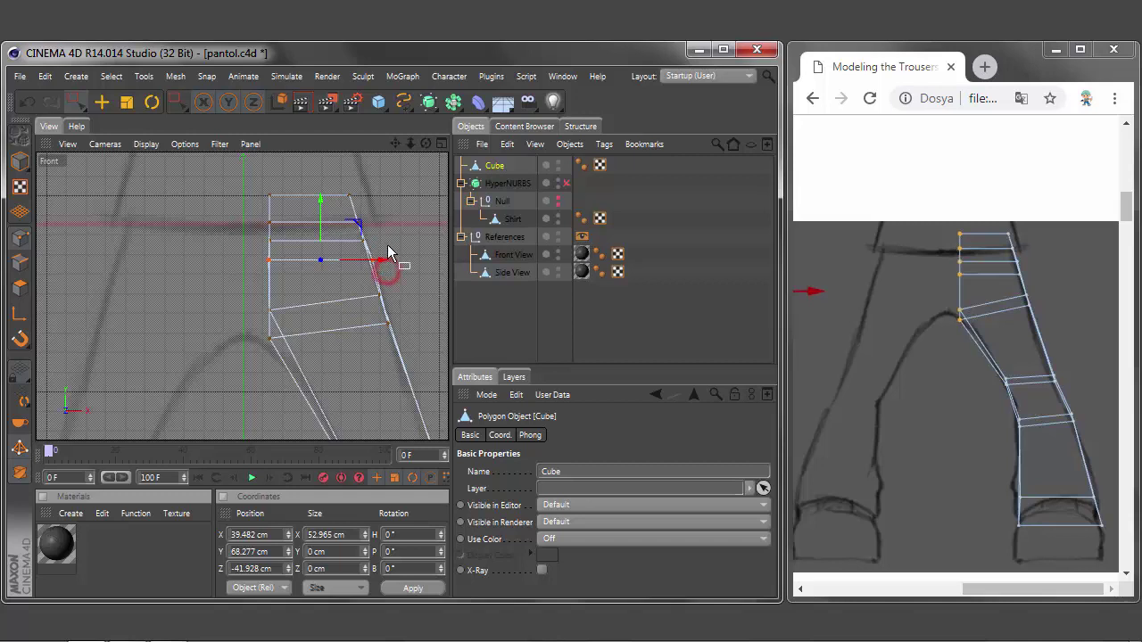
pyautogui.moveTo(425, 268); pyautogui.dragTo(419, 265)
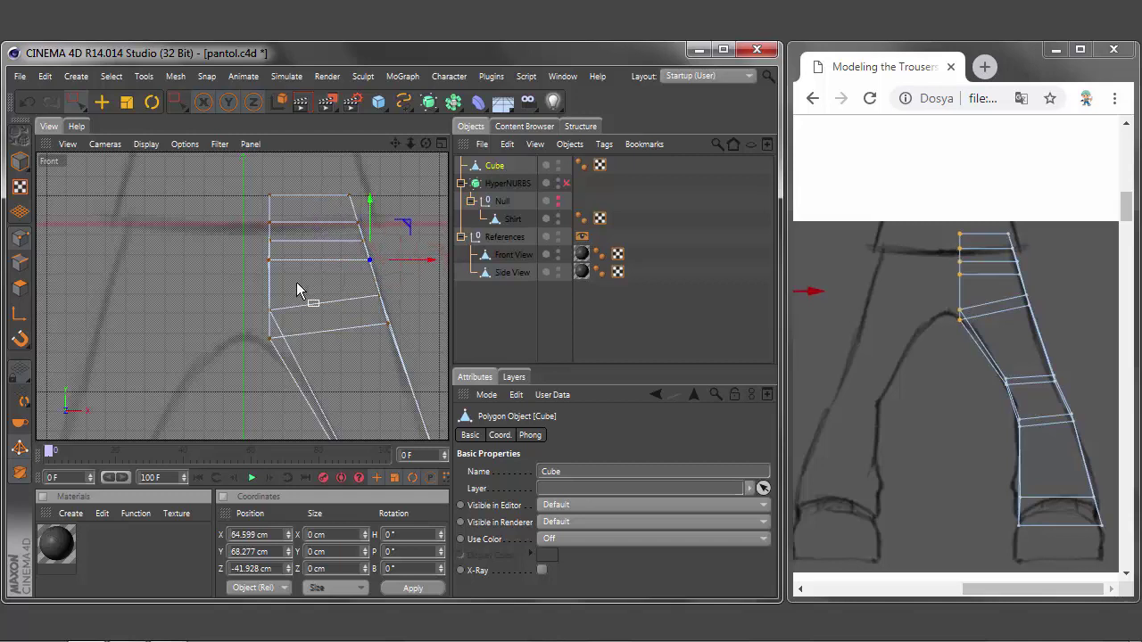
pyautogui.scroll(2, 275, 232)
pyautogui.scroll(3, 275, 234)
pyautogui.doubleClick(257, 534)
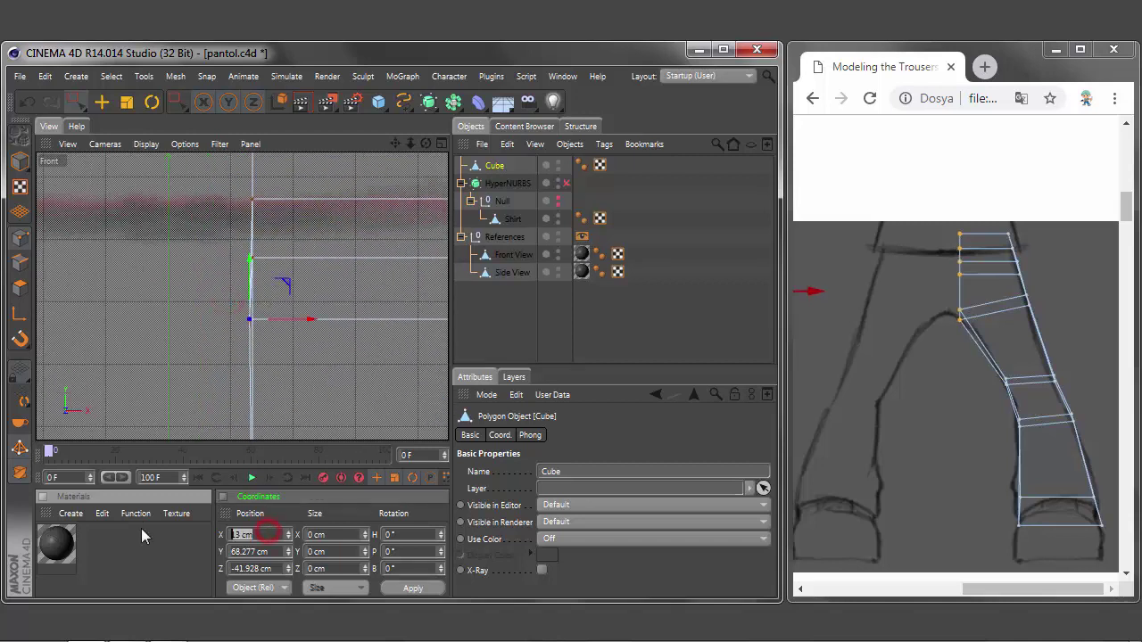
pyautogui.write('0')
pyautogui.click(411, 589)
pyautogui.click(26, 104)
pyautogui.moveTo(306, 318); pyautogui.dragTo(312, 323)
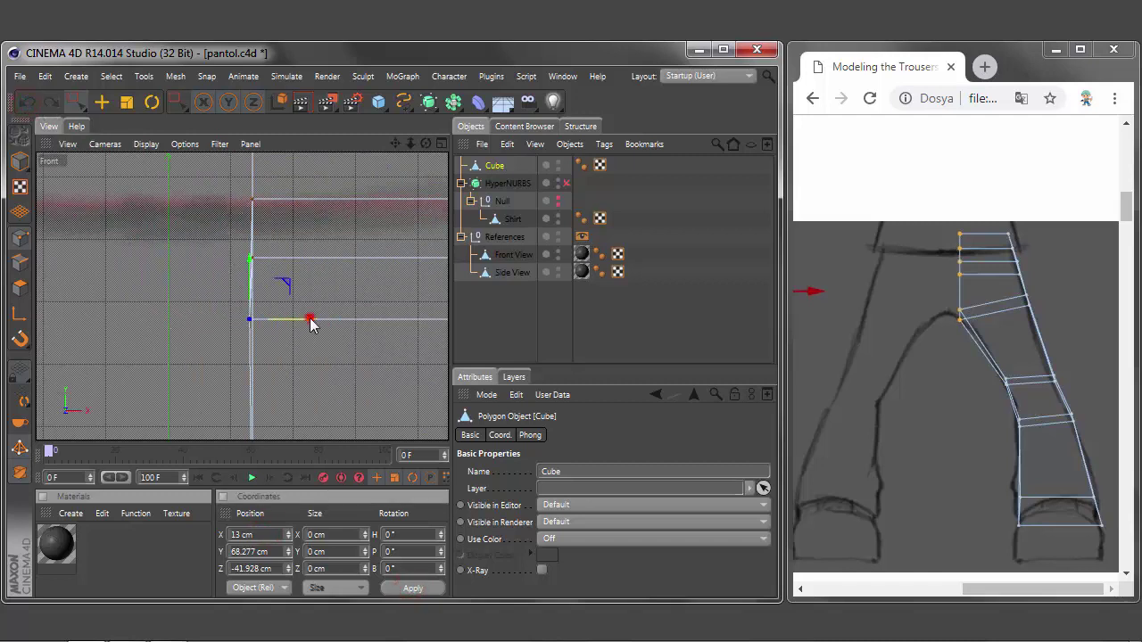
# Step: Copy the X value 13.455 cm and paste it onto the three inner-edge vertices below
pyautogui.moveTo(395, 144); pyautogui.dragTo(242, 224)
pyautogui.click(253, 222)
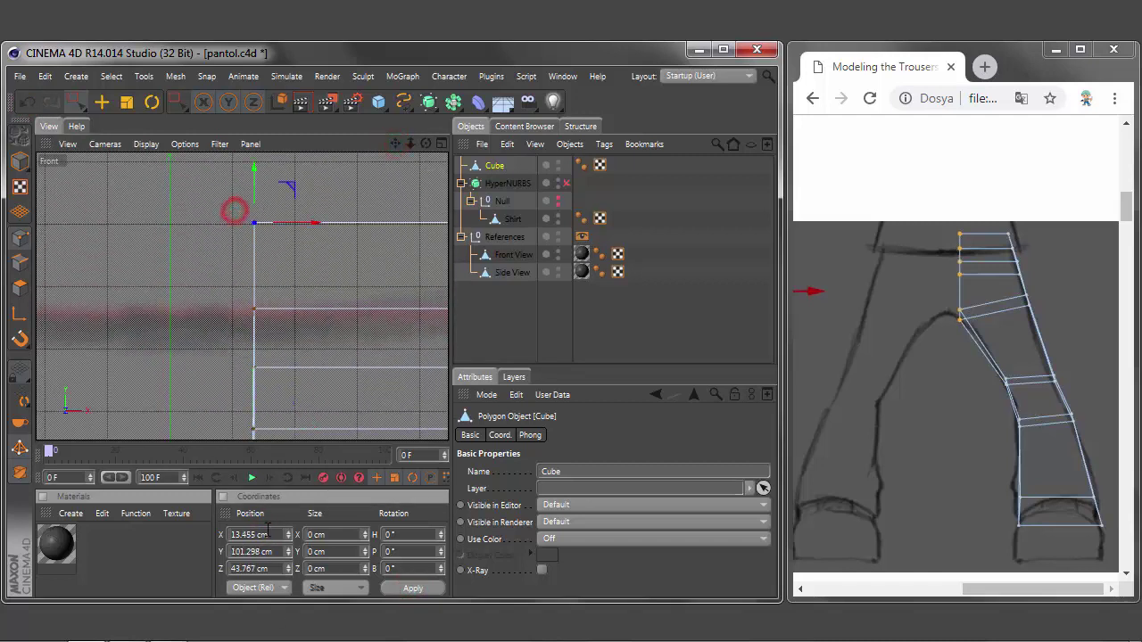
pyautogui.doubleClick(259, 534)
pyautogui.rightClick(253, 535)
pyautogui.moveTo(224, 291); pyautogui.dragTo(308, 329)
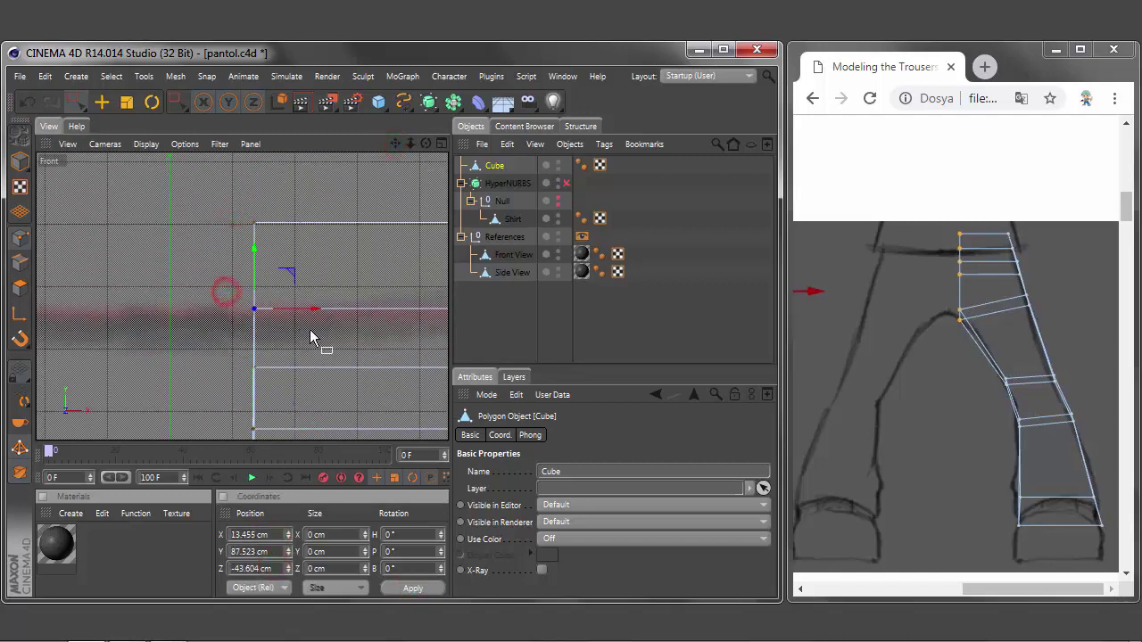
pyautogui.moveTo(234, 356); pyautogui.dragTo(296, 385)
pyautogui.moveTo(237, 408); pyautogui.dragTo(285, 446)
pyautogui.doubleClick(263, 534)
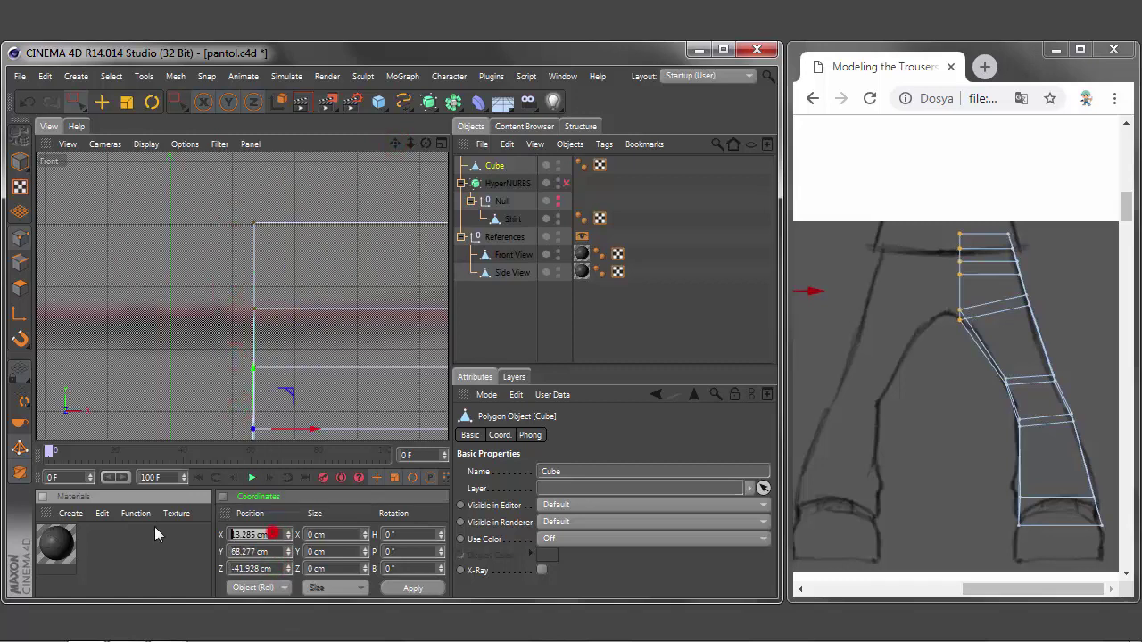
pyautogui.press('BackSpace')
pyautogui.rightClick(257, 535)
pyautogui.click(280, 588)
pyautogui.moveTo(393, 143)
pyautogui.mouseDown()
pyautogui.moveTo(242, 296)
pyautogui.moveTo(306, 339)
pyautogui.moveTo(286, 390)
pyautogui.mouseUp()
pyautogui.scroll(-1, 286, 390)
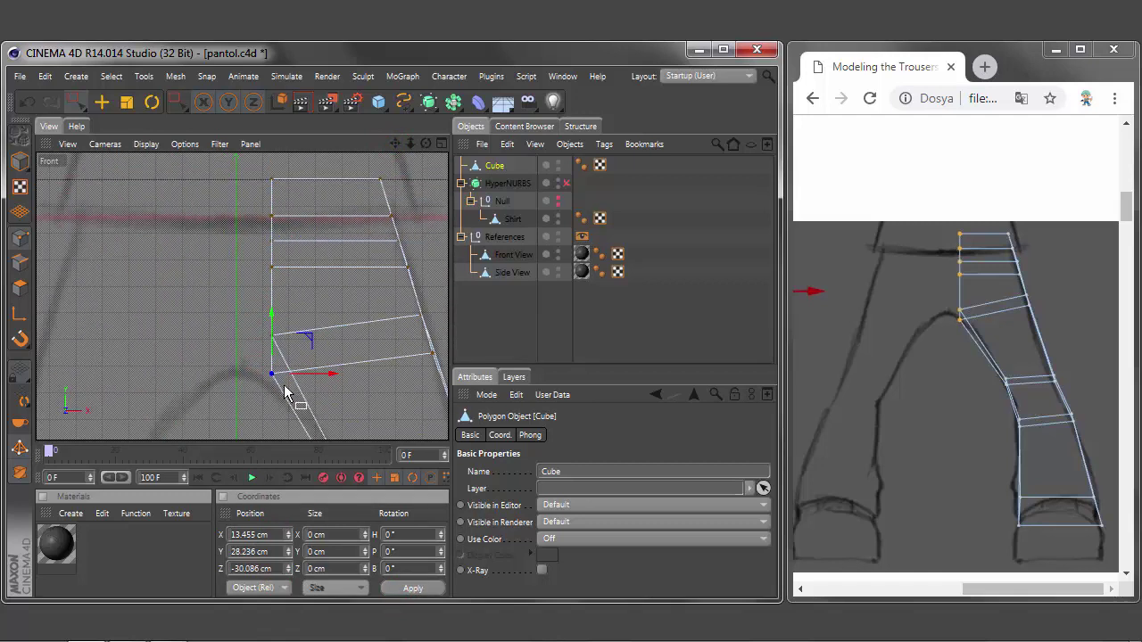
pyautogui.moveTo(394, 144); pyautogui.dragTo(393, 156)
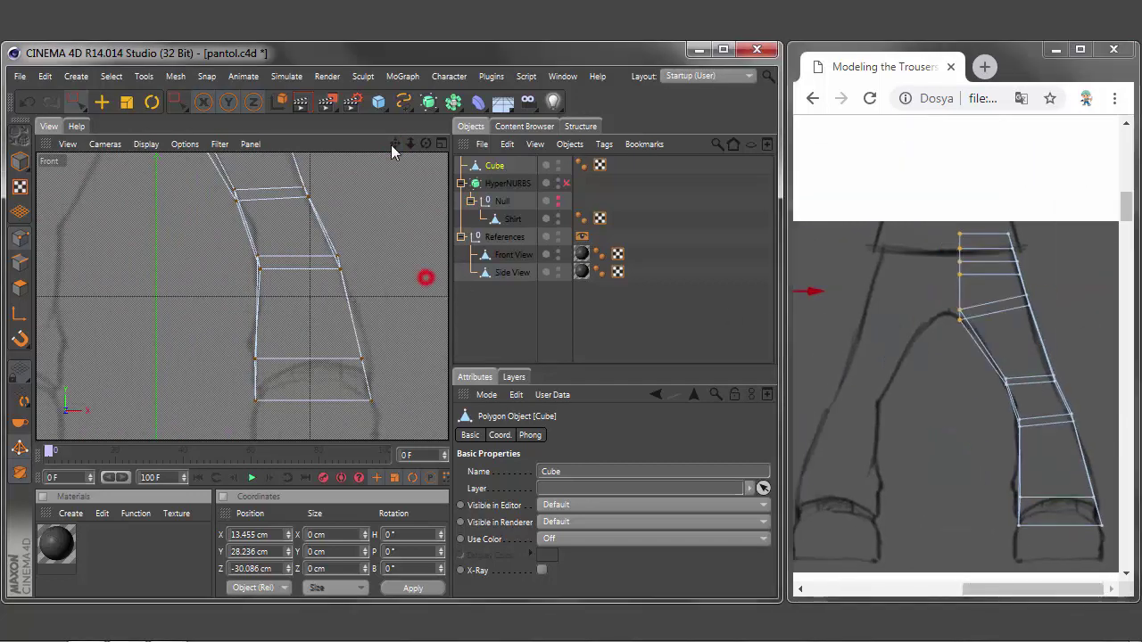
pyautogui.moveTo(448, 277); pyautogui.dragTo(446, 318)
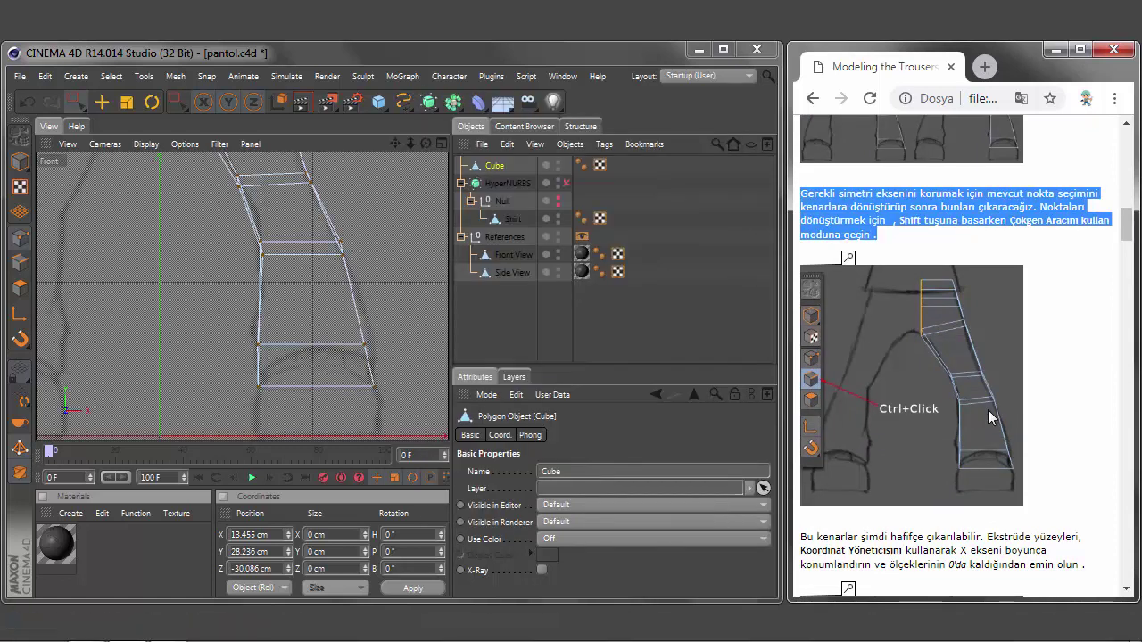
# Step: Select the left-edge points, switch to Polygons mode, and view the cage in four viewports with F5
pyautogui.scroll(3, 241, 294)
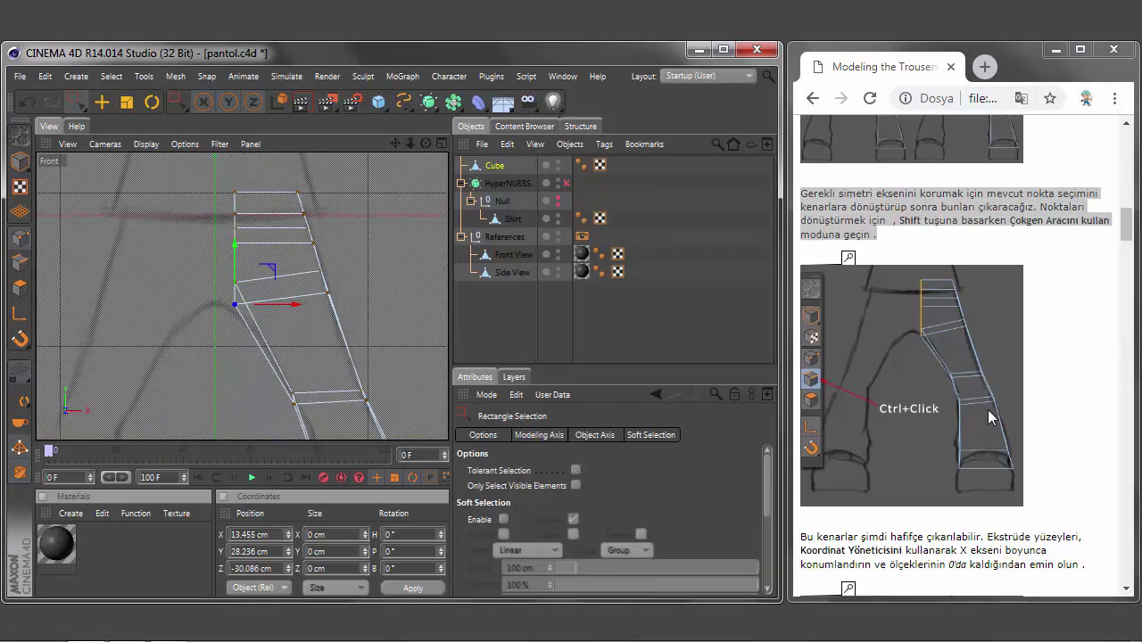
pyautogui.moveTo(219, 183); pyautogui.dragTo(254, 313)
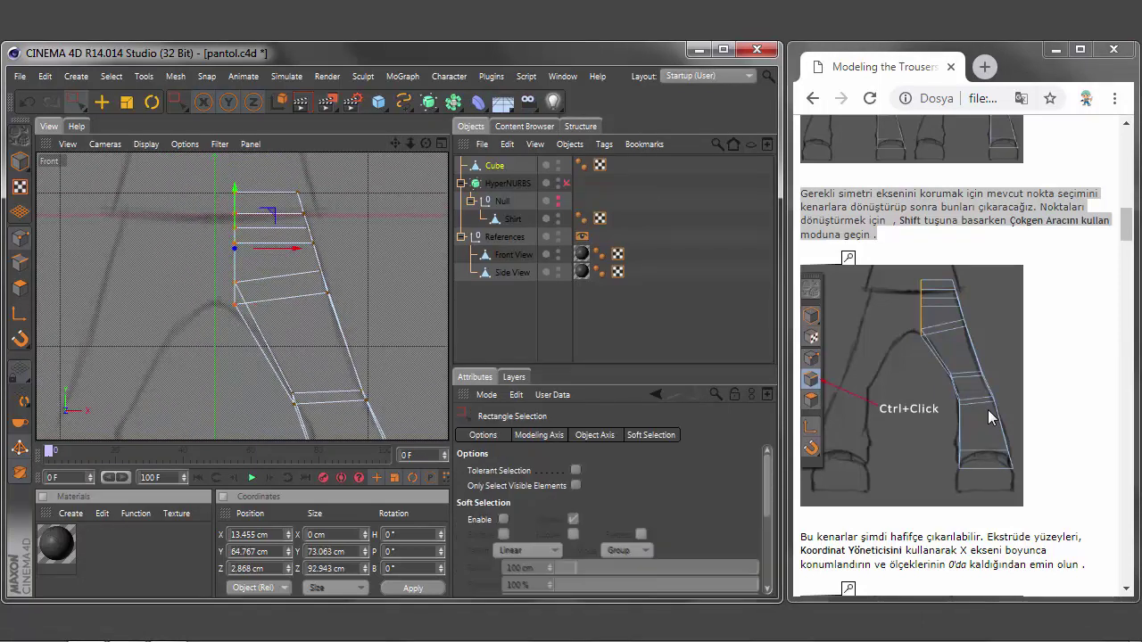
pyautogui.keyDown('ctrl'); pyautogui.click(19, 288); pyautogui.keyUp('ctrl')
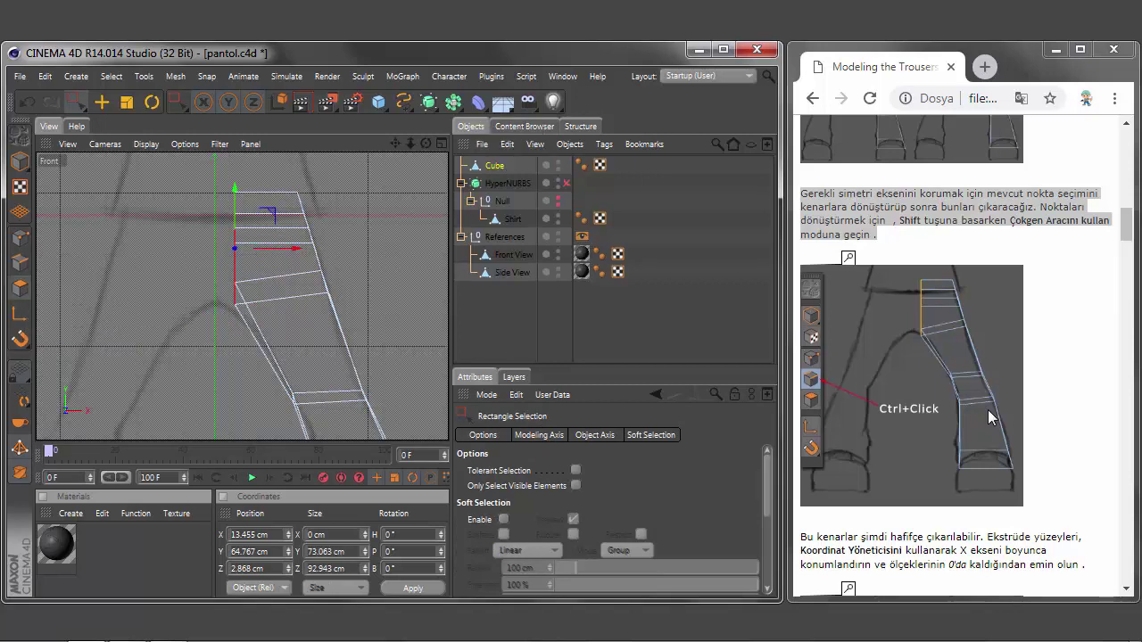
pyautogui.press('F5')
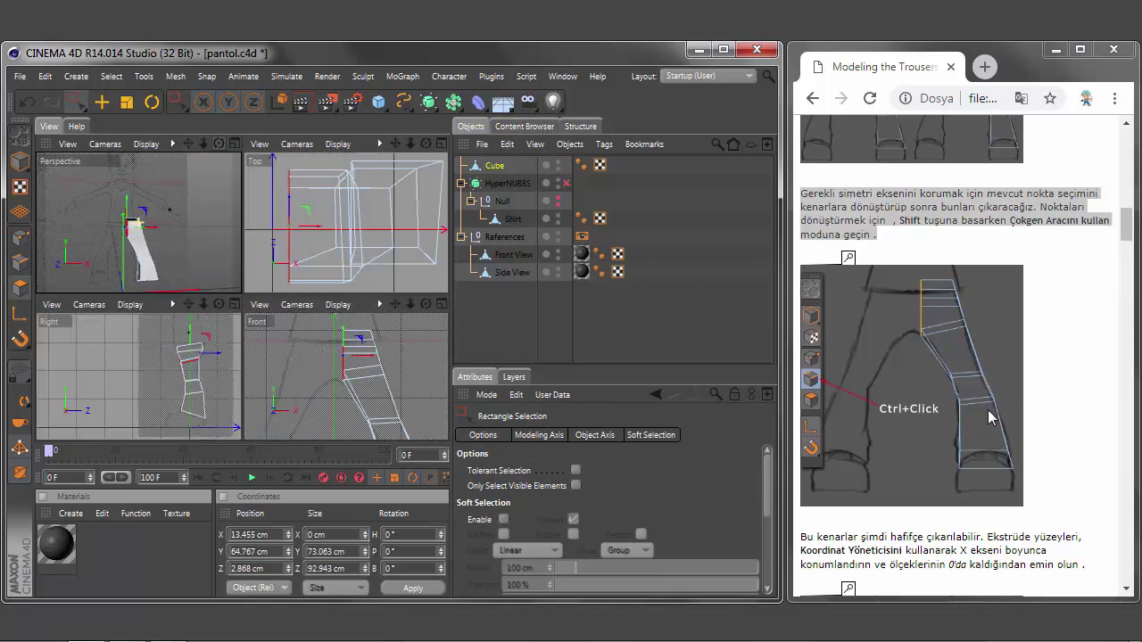
pyautogui.keyDown('alt'); pyautogui.moveTo(138, 223); pyautogui.dragTo(138, 221); pyautogui.keyUp('alt')
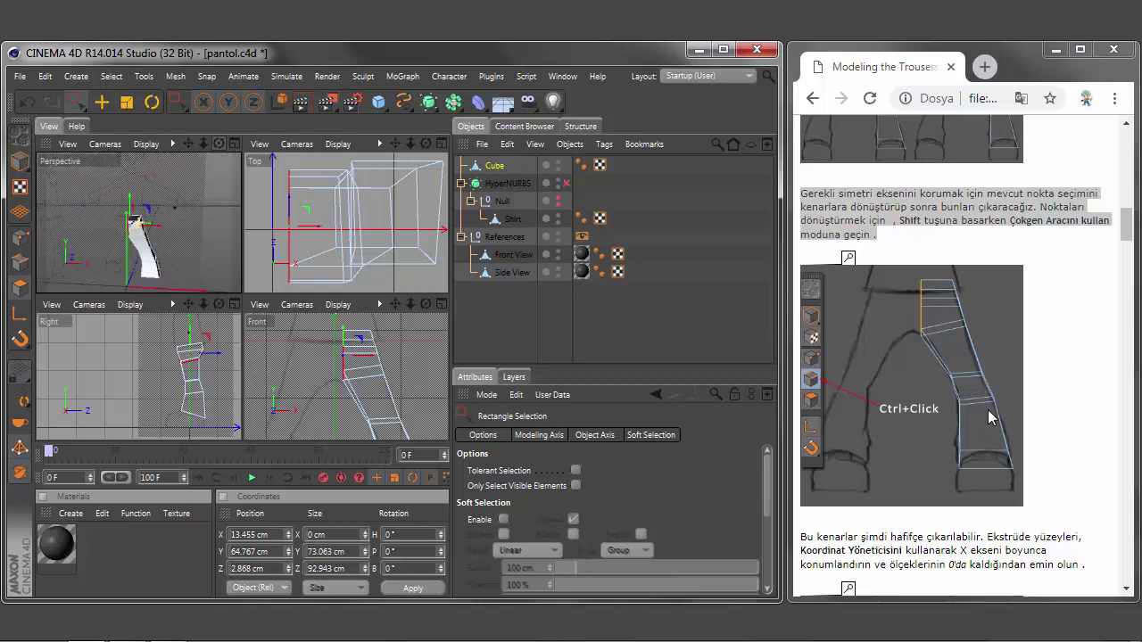
# Step: Maximize the Front view and read the tutorial paragraph about extruding the edges
pyautogui.scroll(3, 139, 221)
pyautogui.scroll(-1, 139, 223)
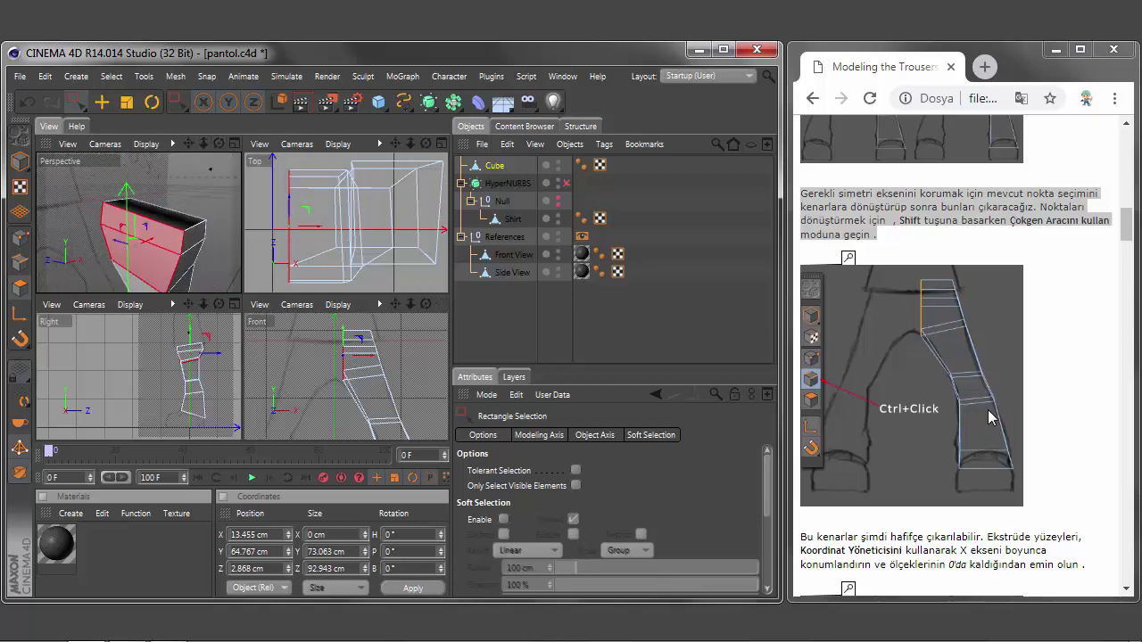
pyautogui.click(440, 305)
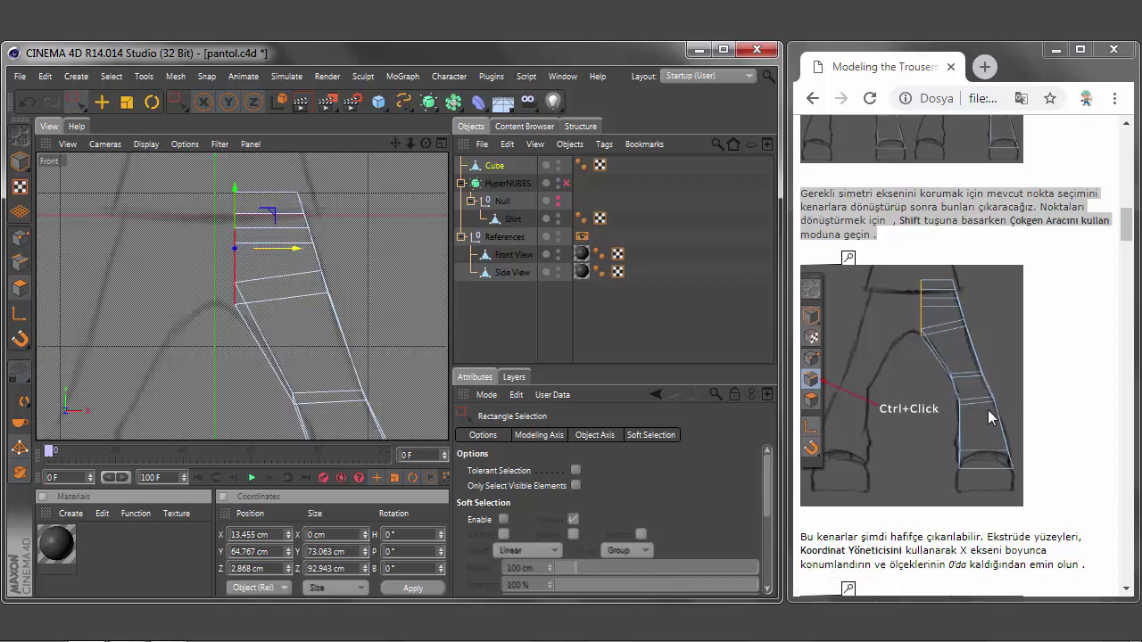
pyautogui.rightClick(332, 294)
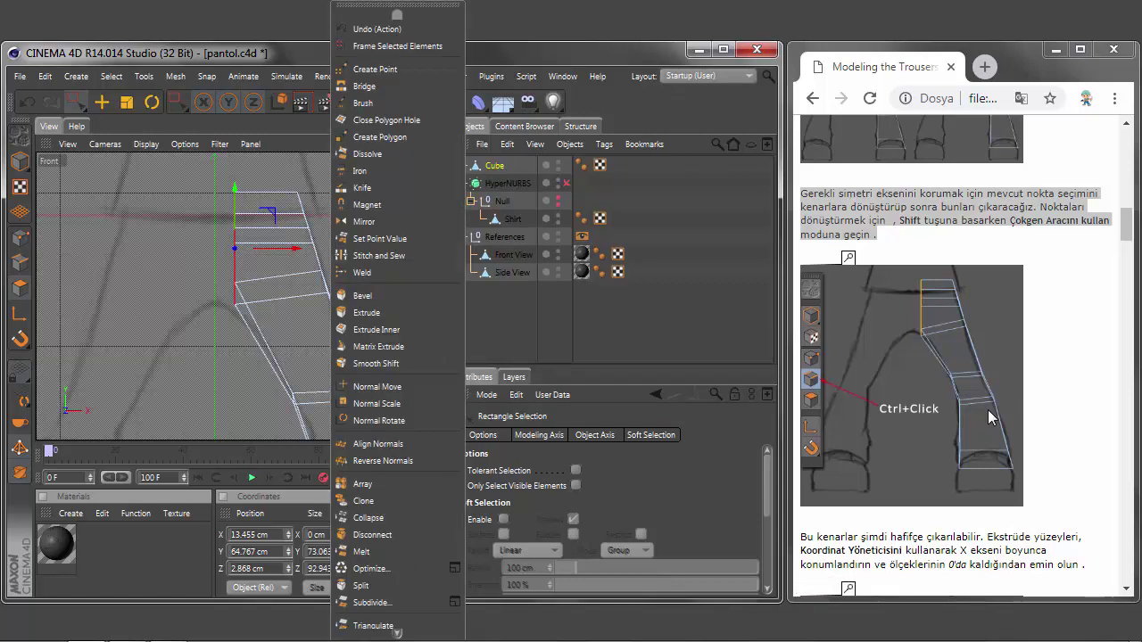
pyautogui.press('Escape')
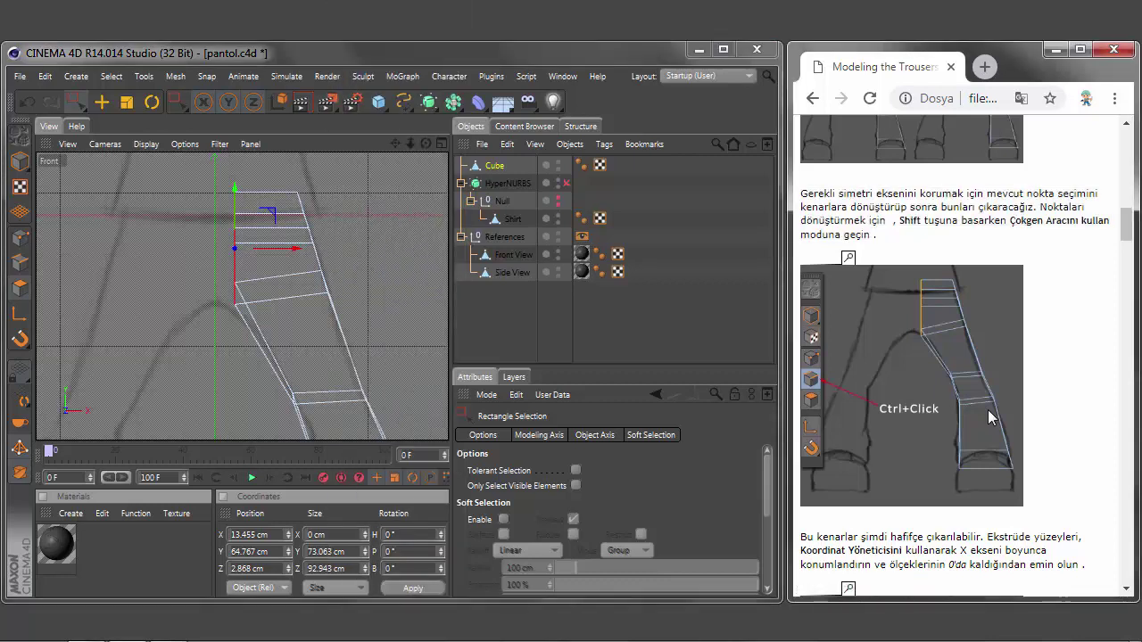
pyautogui.scroll(-3, 988, 416)
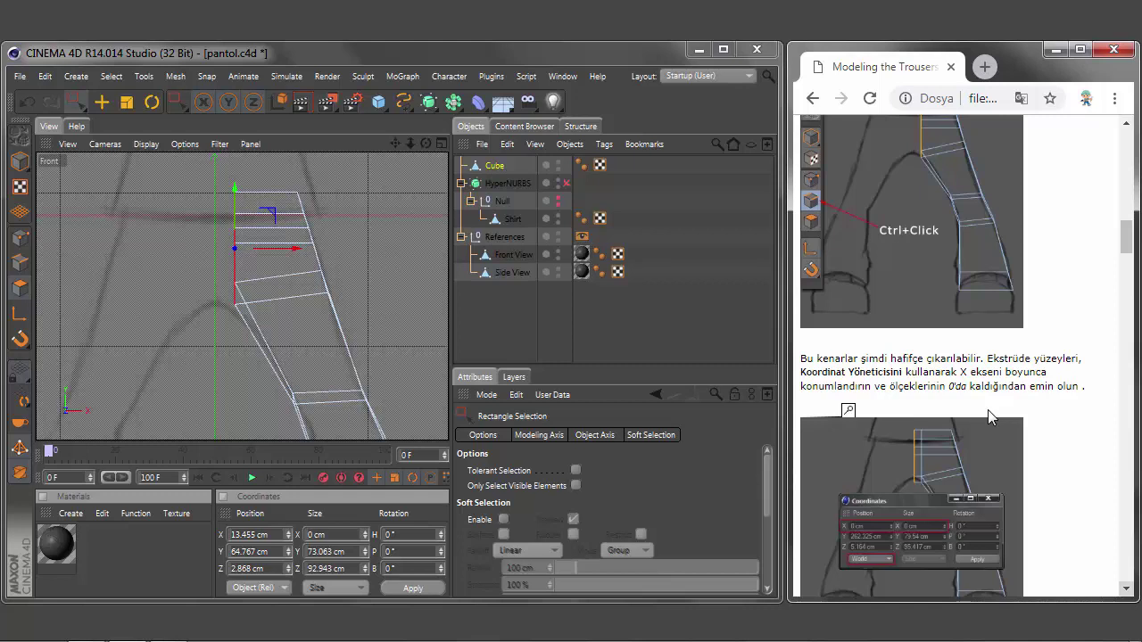
pyautogui.moveTo(800, 358); pyautogui.dragTo(1078, 387)
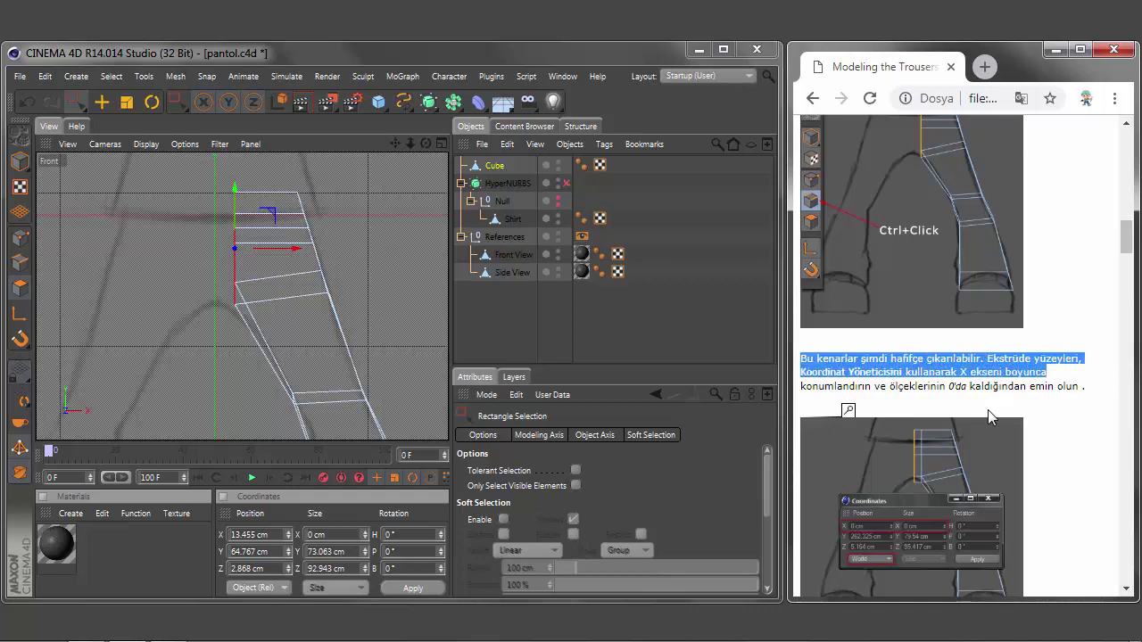
pyautogui.scroll(-2, 988, 409)
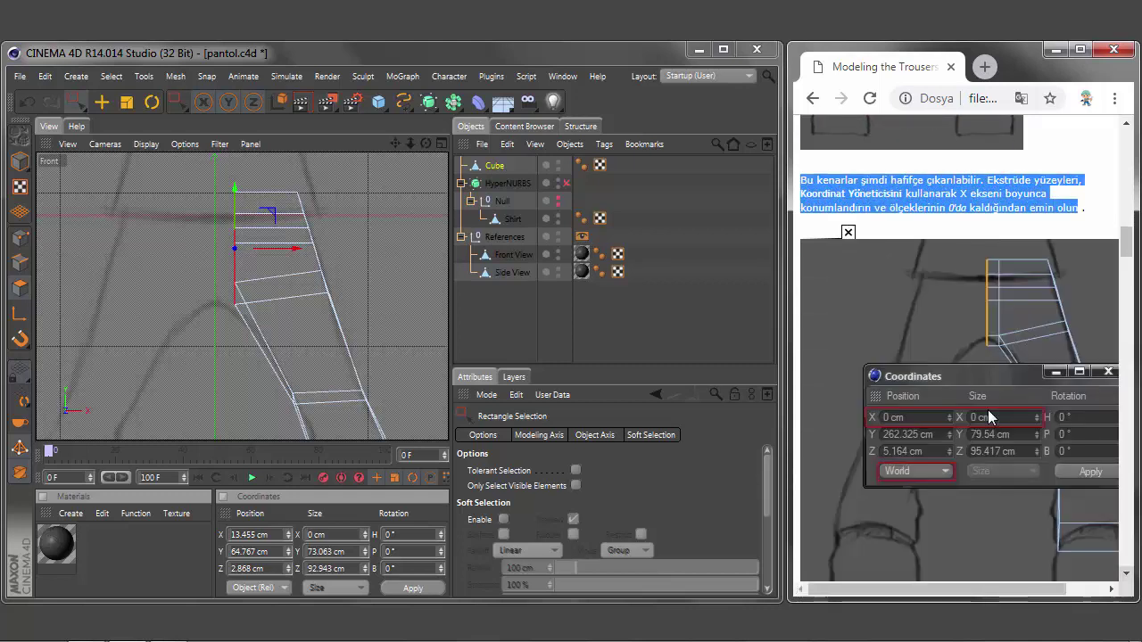
pyautogui.scroll(-1, 987, 410)
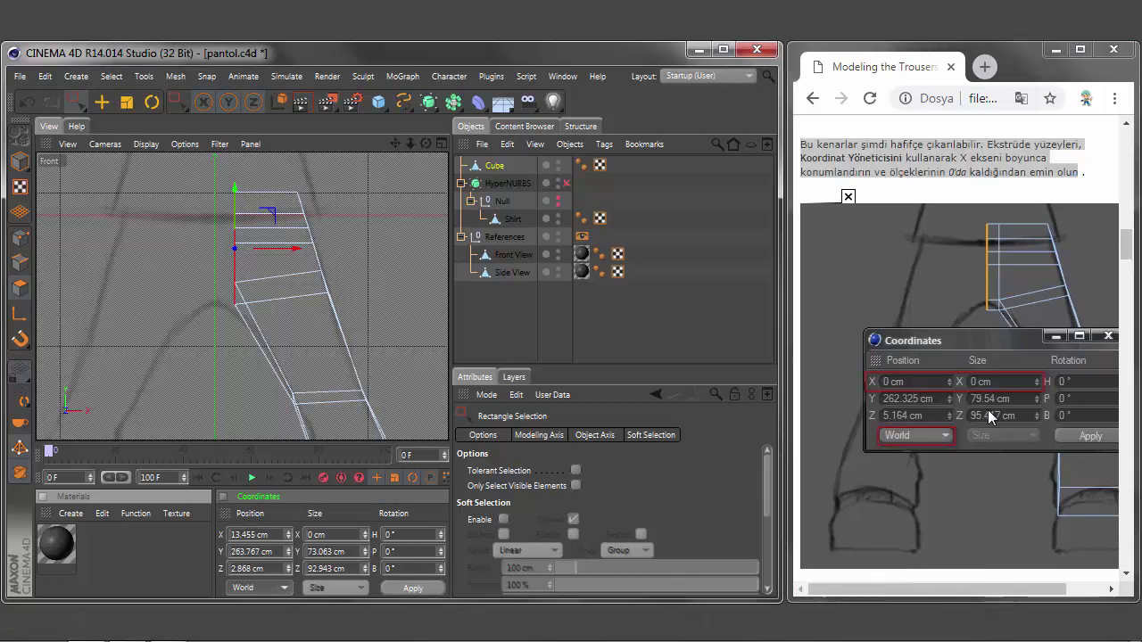
# Step: Extrude the selected edges slightly outward and set the new points to X 0
pyautogui.write('0')
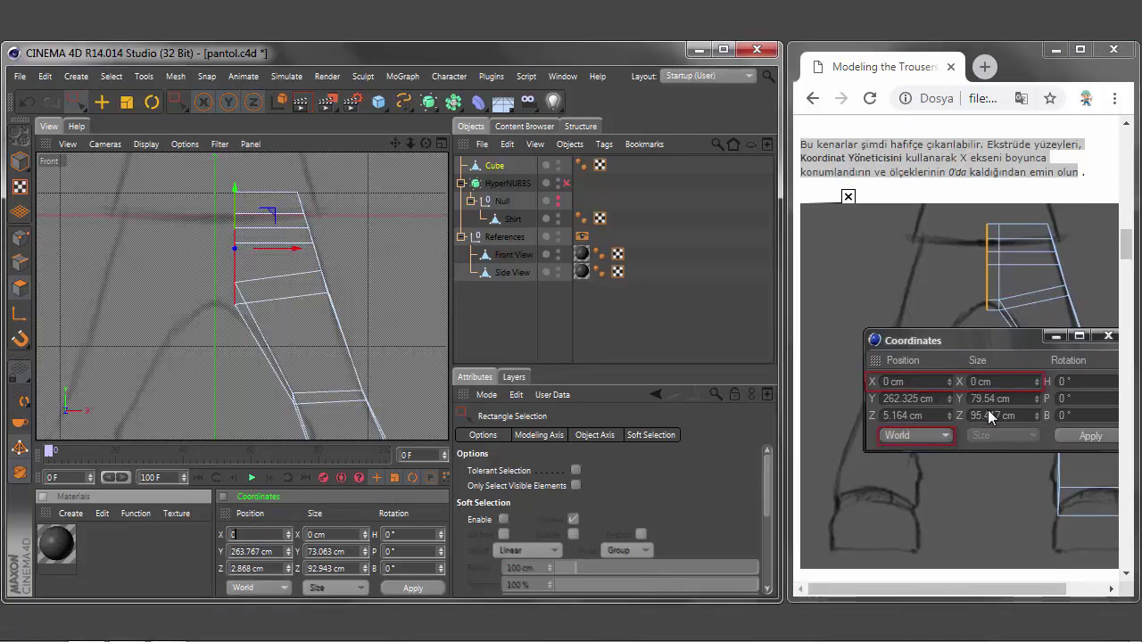
pyautogui.press('Return')
pyautogui.hotkey('ctrl', 'z')
pyautogui.rightClick(219, 294)
pyautogui.click(241, 375)
pyautogui.moveTo(230, 268); pyautogui.dragTo(335, 267)
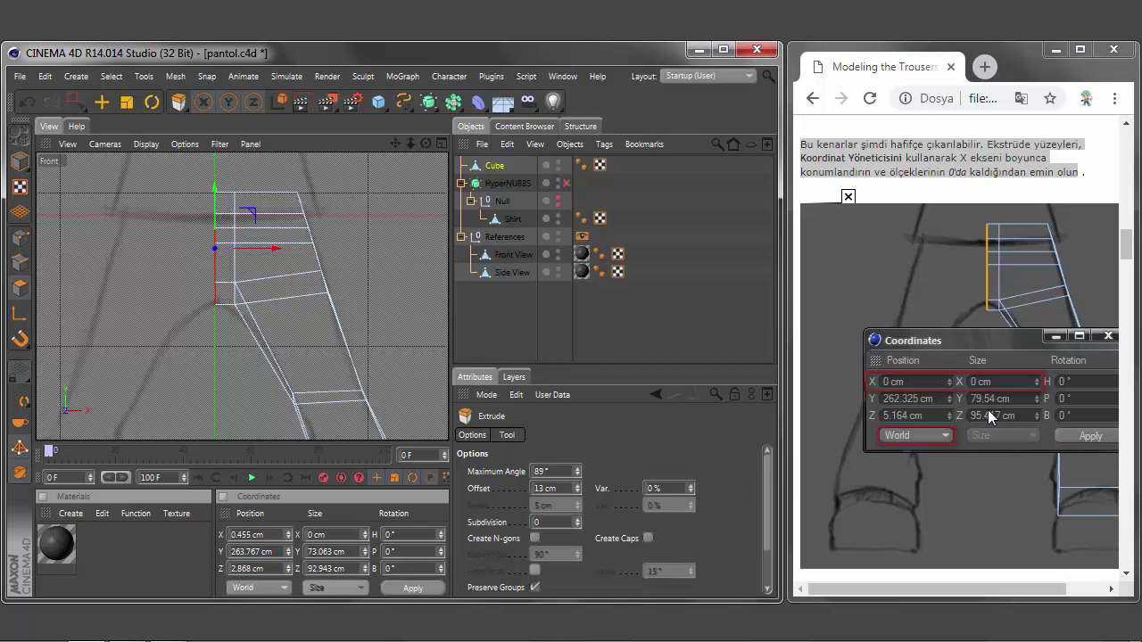
pyautogui.click(254, 534)
pyautogui.write('0')
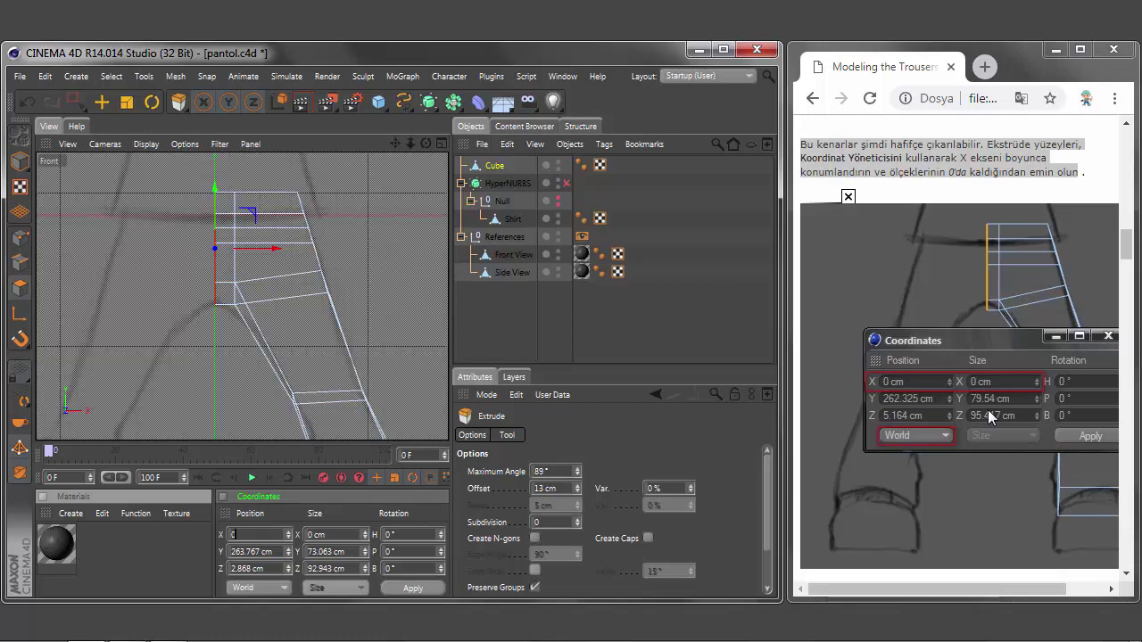
pyautogui.press('Return')
# Step: Pan the Front view to inspect the extrusion, then return to the tutorial
pyautogui.scroll(2, 258, 294)
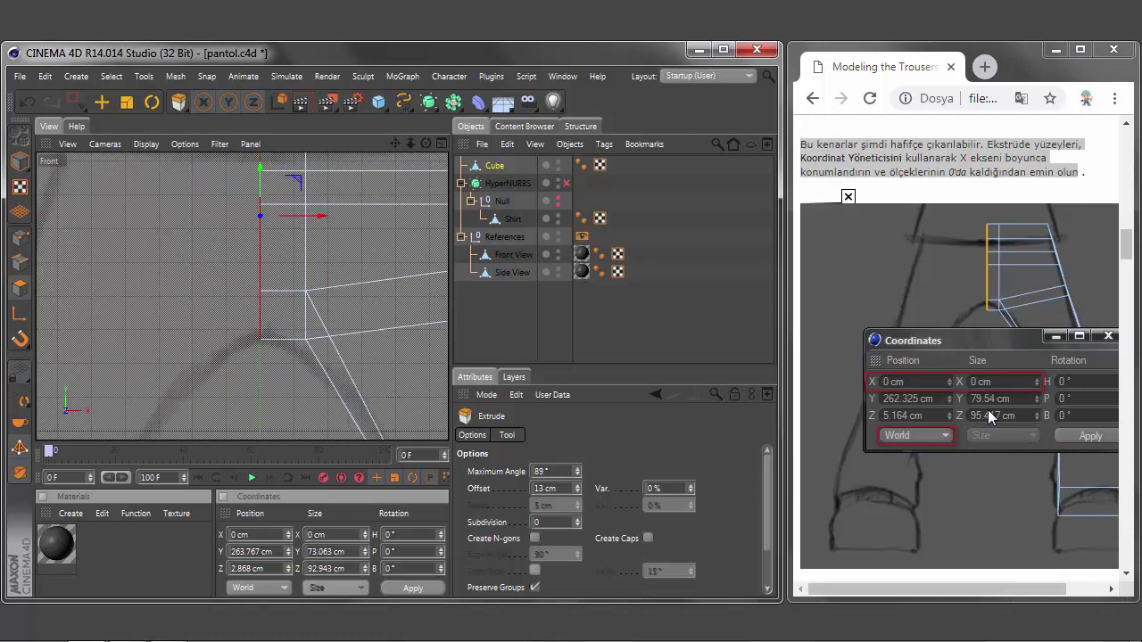
pyautogui.keyDown('alt'); pyautogui.moveTo(247, 270); pyautogui.dragTo(243, 296, button='middle'); pyautogui.keyUp('alt')
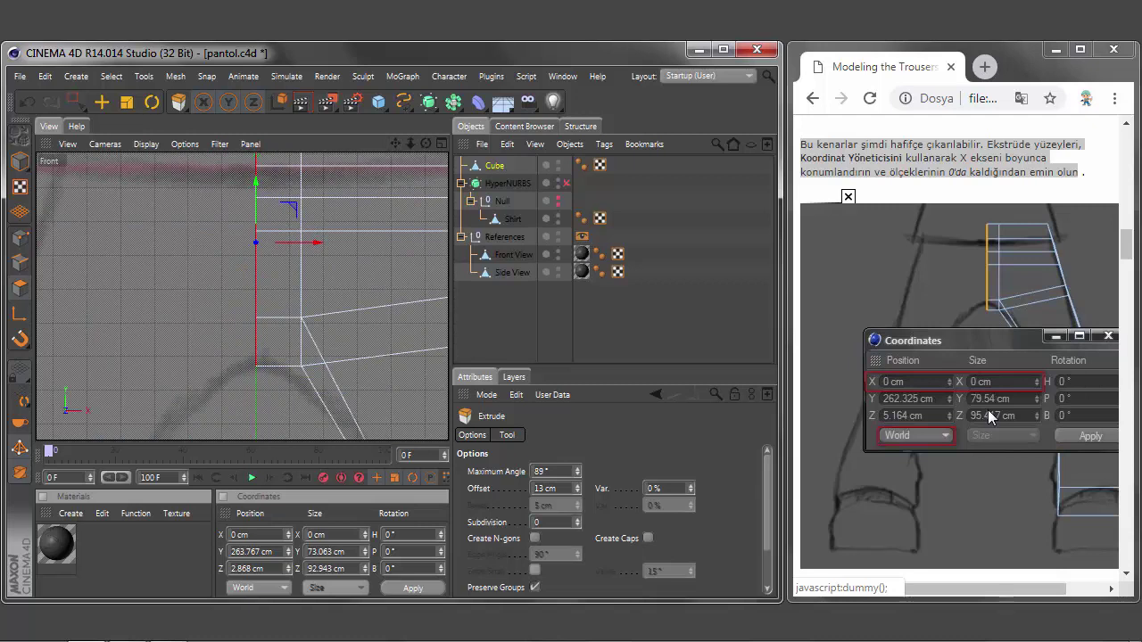
pyautogui.scroll(-2, 208, 271)
pyautogui.scroll(-2, 207, 271)
pyautogui.scroll(-1, 207, 271)
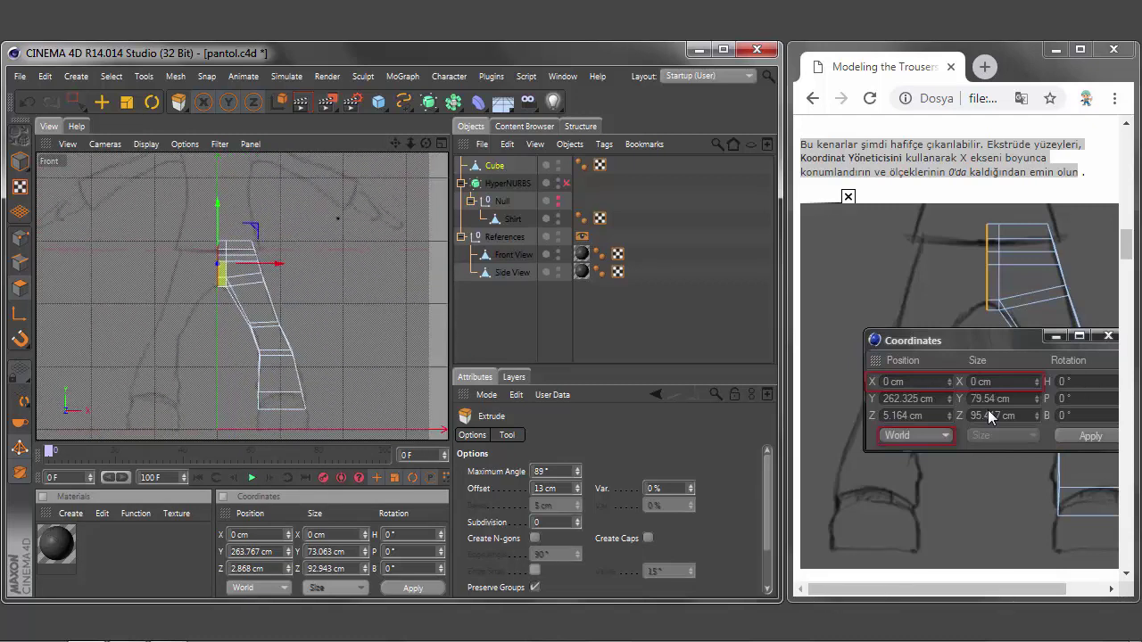
pyautogui.click(987, 410)
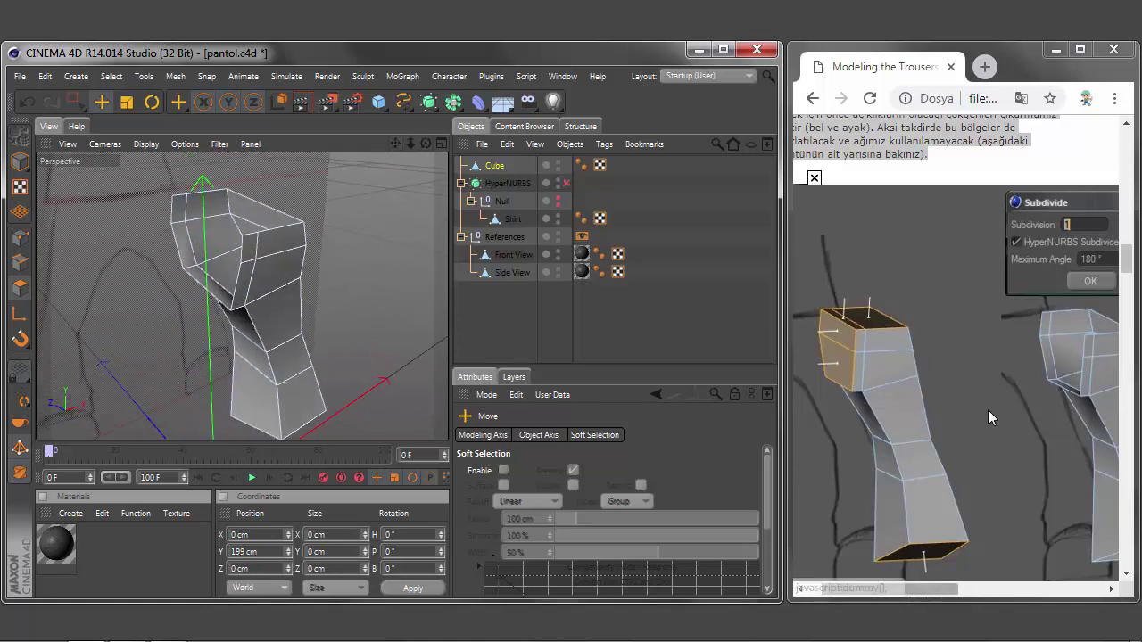
# Step: Apply Mesh > Subdivide to the Cube with Subdivision 1 and HyperNURBS Subdivide on, then inspect the result
pyautogui.hscroll(2, 988, 409)
pyautogui.hscroll(2, 987, 410)
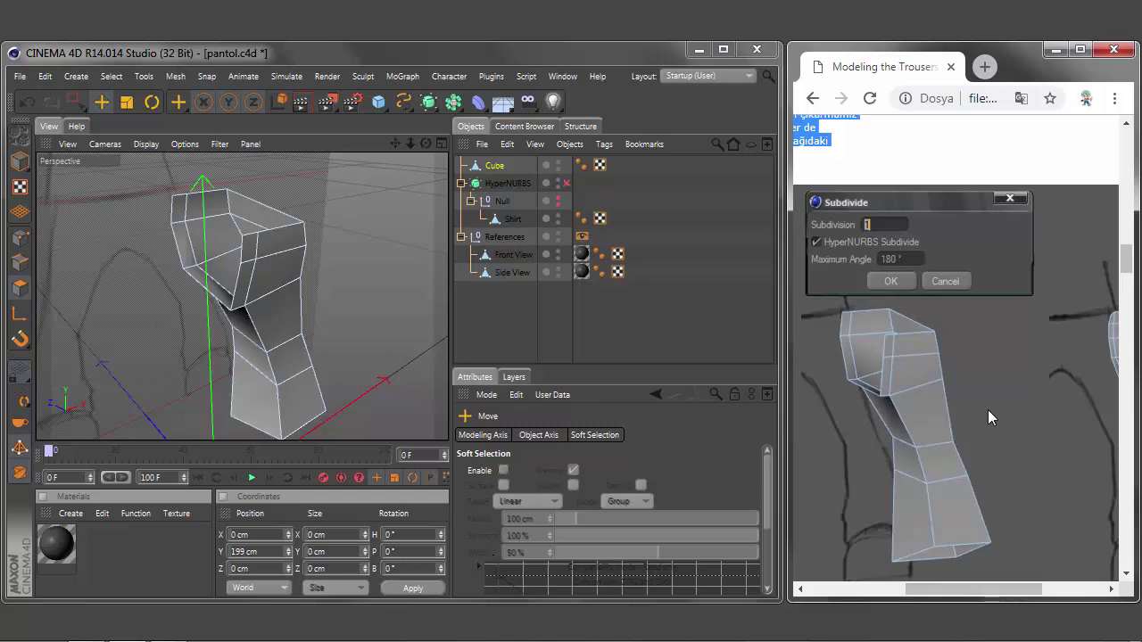
pyautogui.hscroll(3, 988, 410)
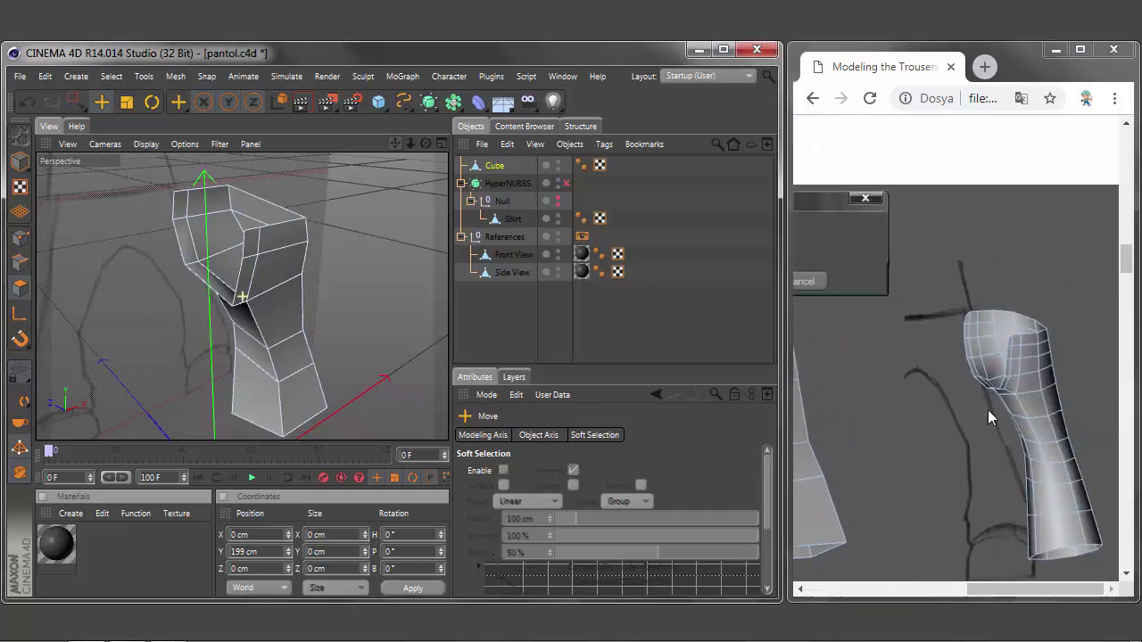
pyautogui.click(175, 76)
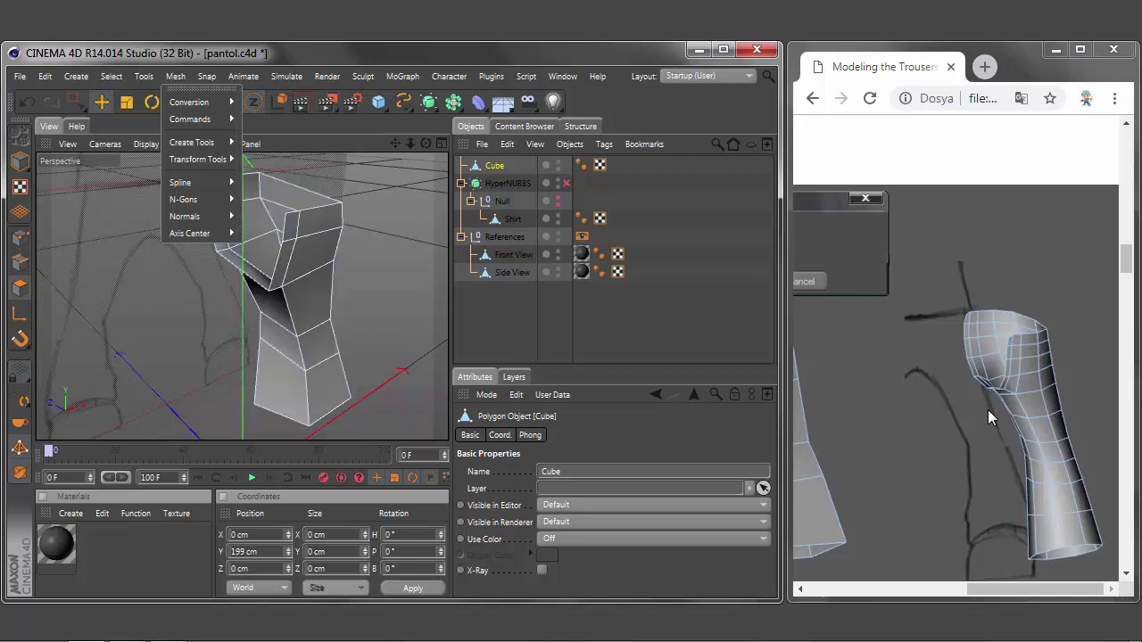
pyautogui.click(276, 273)
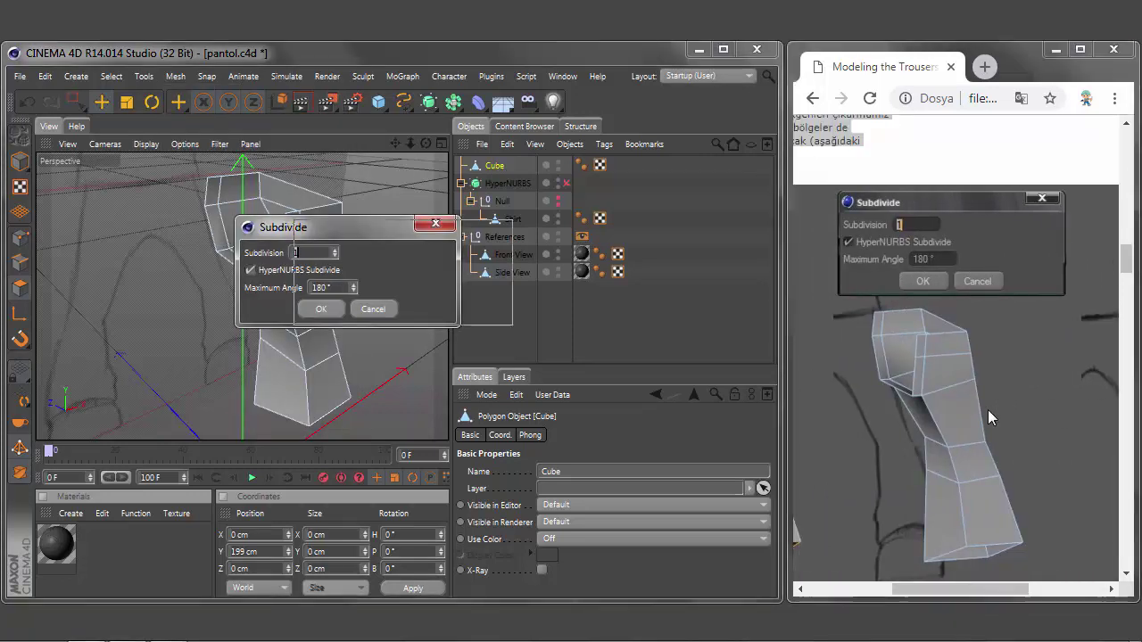
pyautogui.moveTo(283, 226); pyautogui.dragTo(450, 262)
pyautogui.click(489, 344)
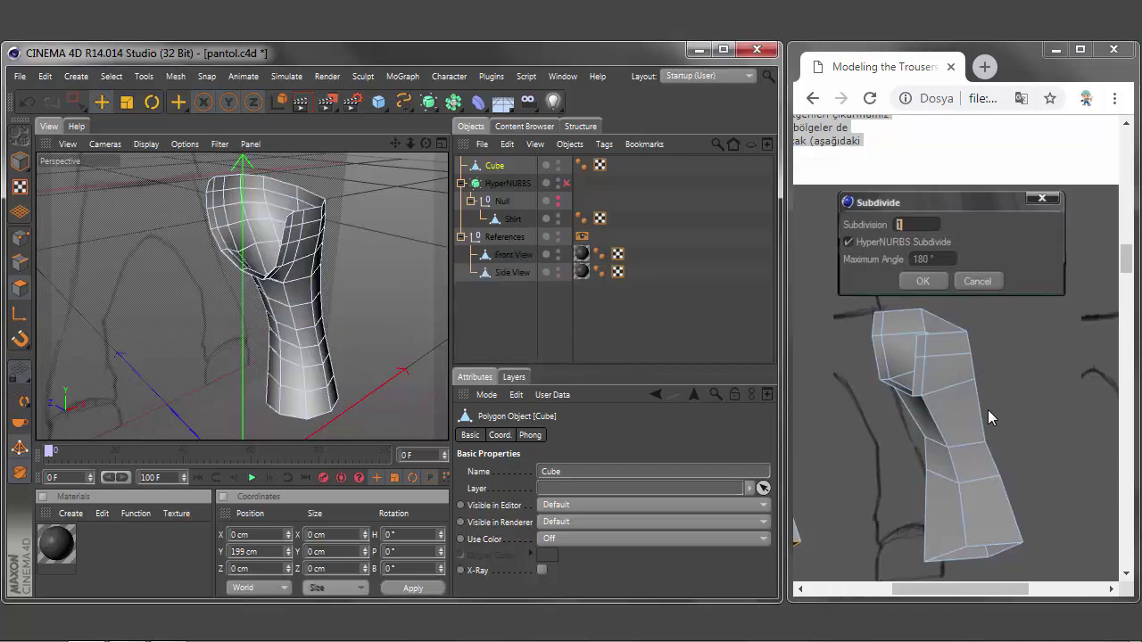
pyautogui.hscroll(2, 988, 409)
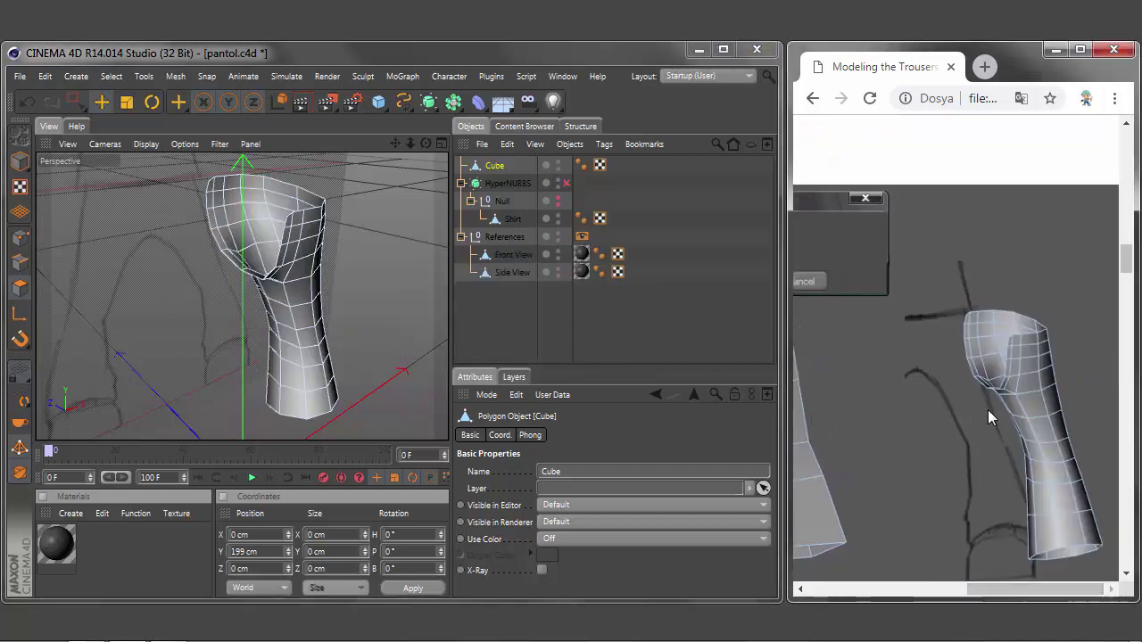
pyautogui.scroll(-5, 988, 410)
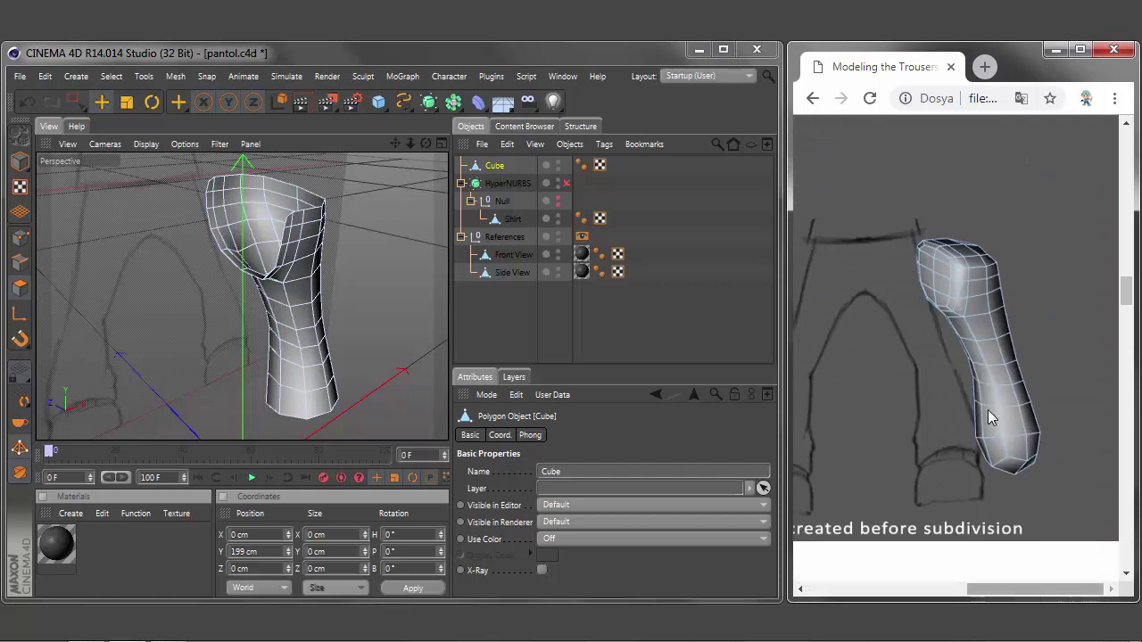
pyautogui.hscroll(-3, 987, 409)
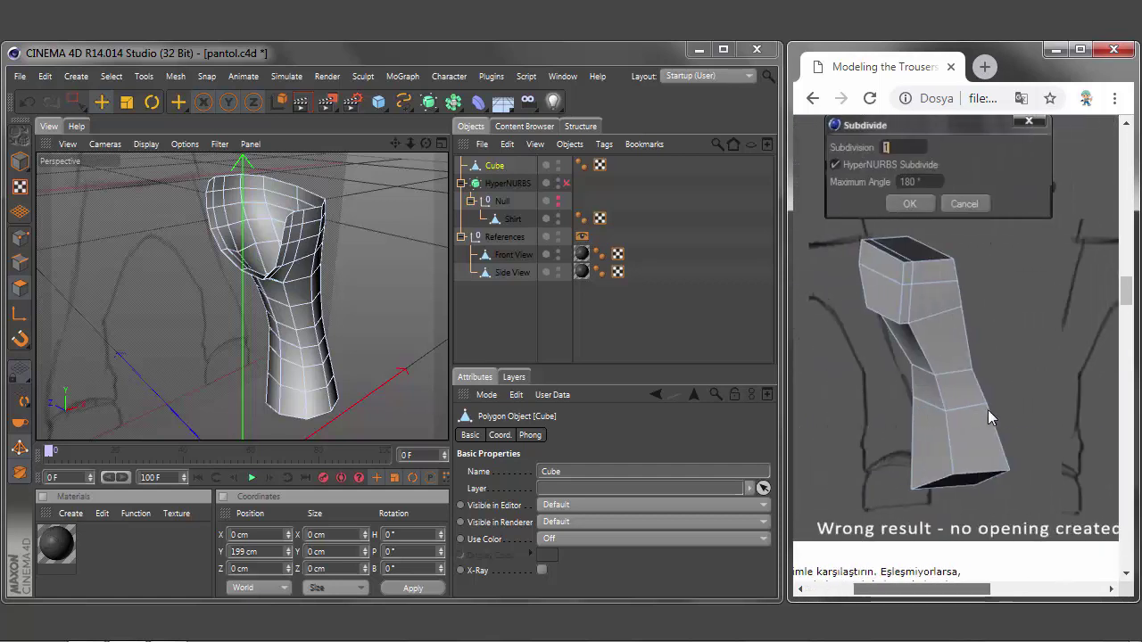
pyautogui.hscroll(3, 988, 410)
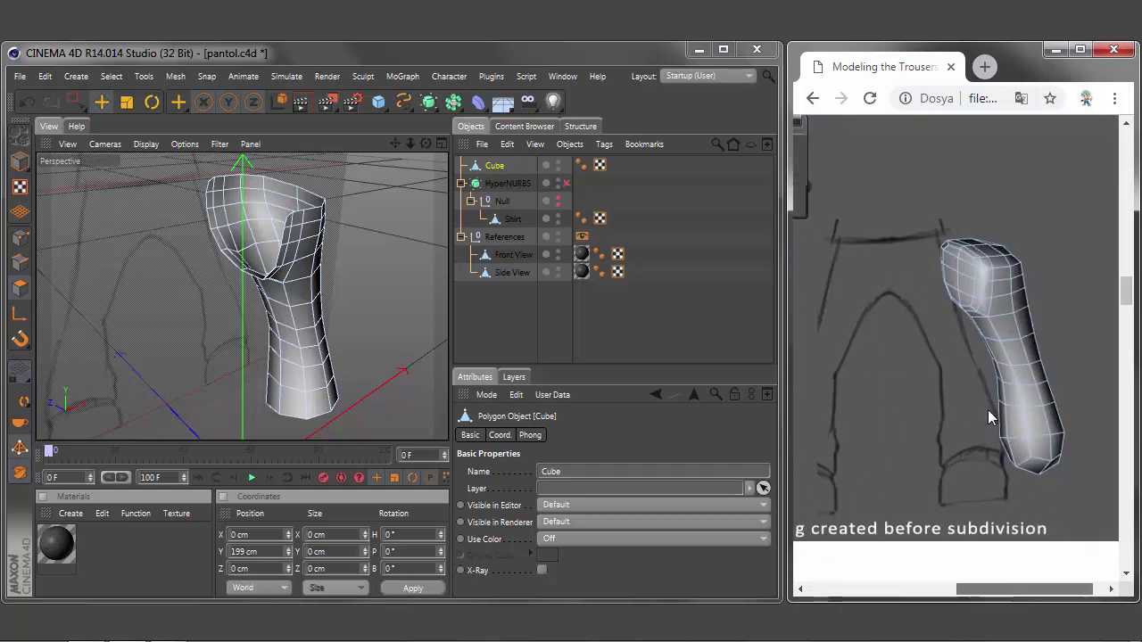
pyautogui.keyDown('ctrl'); pyautogui.scroll(-2, 988, 409); pyautogui.keyUp('ctrl')
pyautogui.keyDown('ctrl'); pyautogui.scroll(-2, 987, 409); pyautogui.keyUp('ctrl')
pyautogui.scroll(-3, 988, 410)
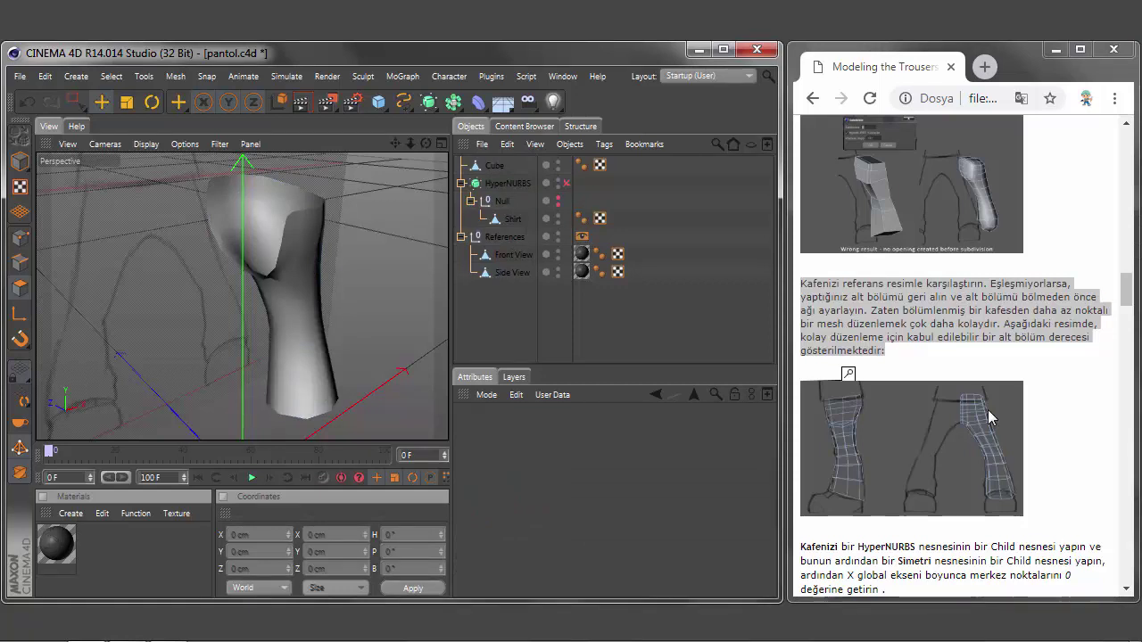
# Step: Check the tutorial's trouser image, then raise one waistline point in Points mode
pyautogui.click(988, 410)
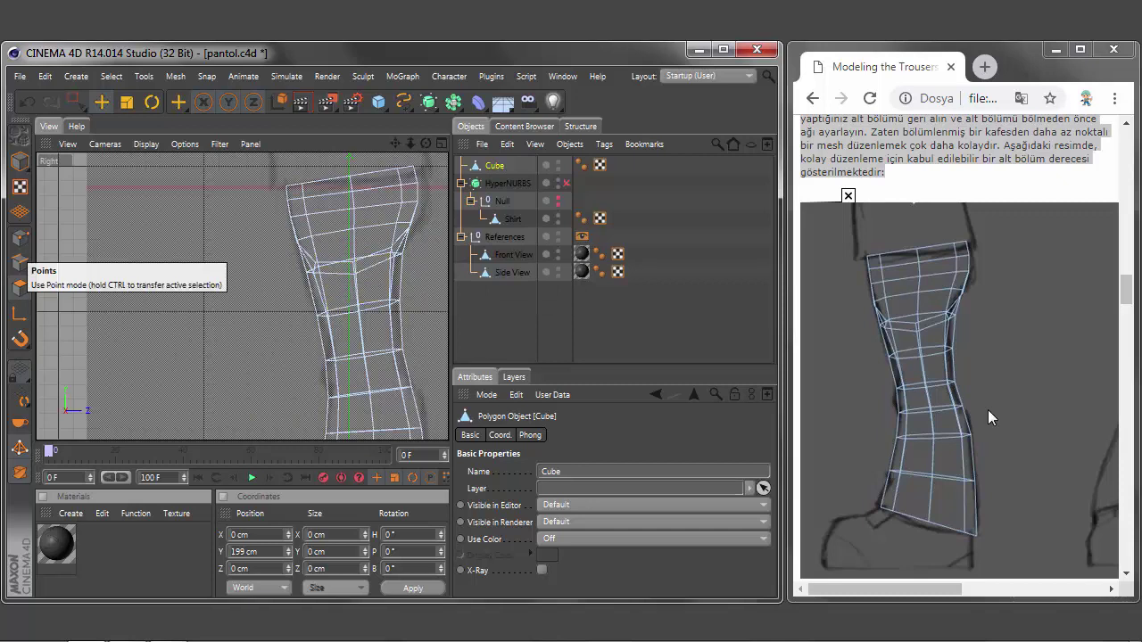
pyautogui.click(20, 237)
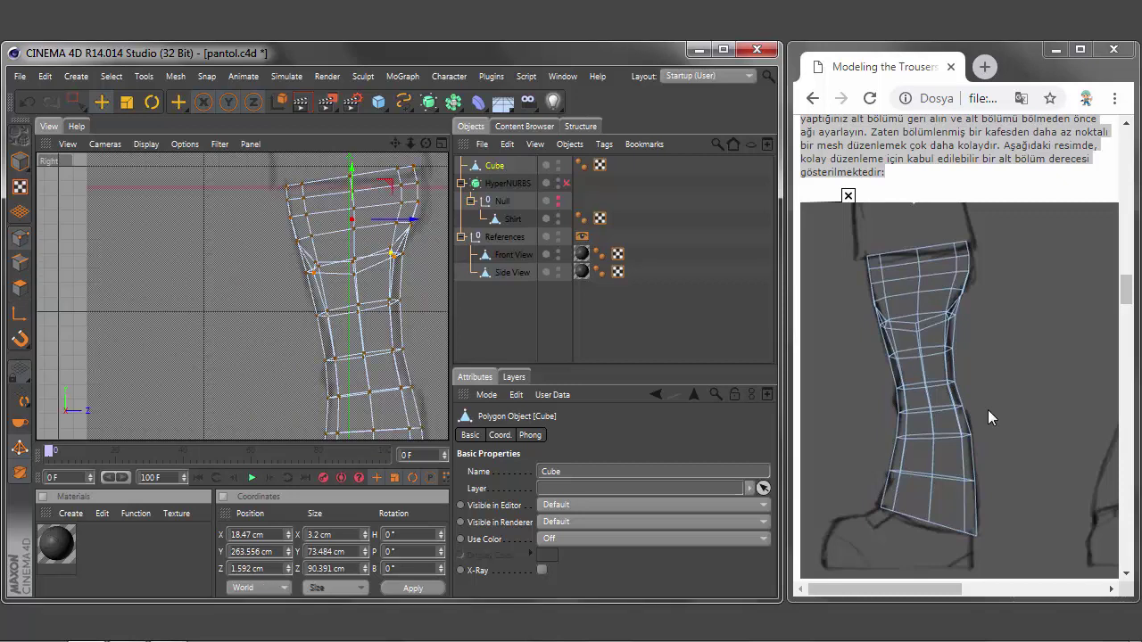
pyautogui.scroll(5, 397, 257)
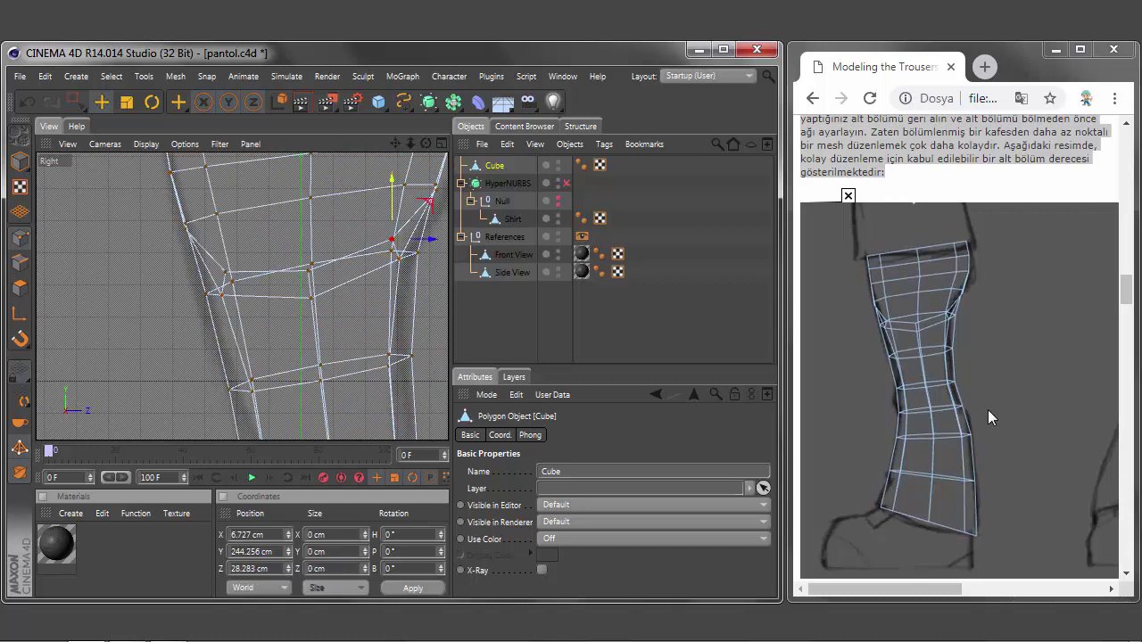
pyautogui.click(392, 246)
pyautogui.moveTo(392, 246); pyautogui.dragTo(393, 216)
pyautogui.press('0')
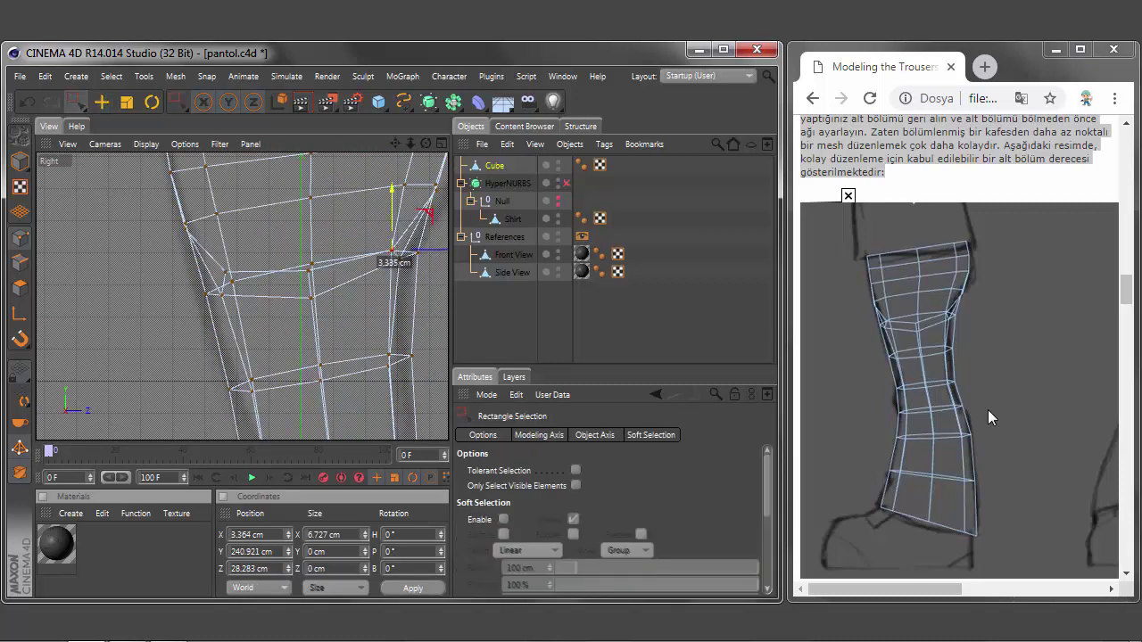
# Step: Move the left and right waist points so the waistline sits level
pyautogui.click(225, 270)
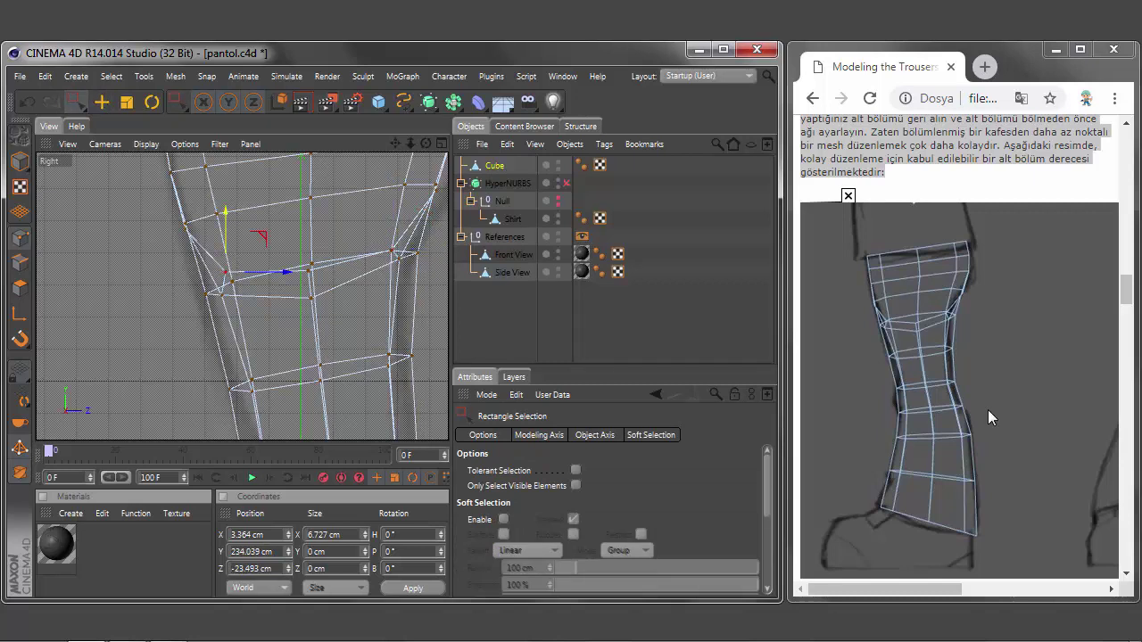
pyautogui.moveTo(225, 270); pyautogui.dragTo(232, 281)
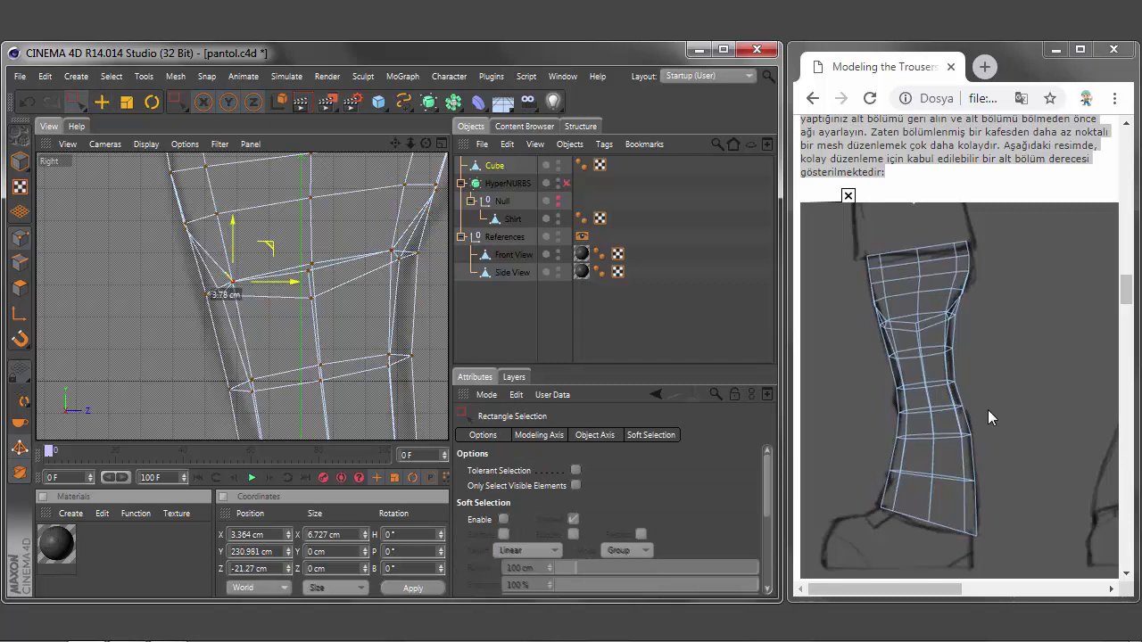
pyautogui.click(309, 266)
pyautogui.moveTo(308, 265); pyautogui.dragTo(308, 278)
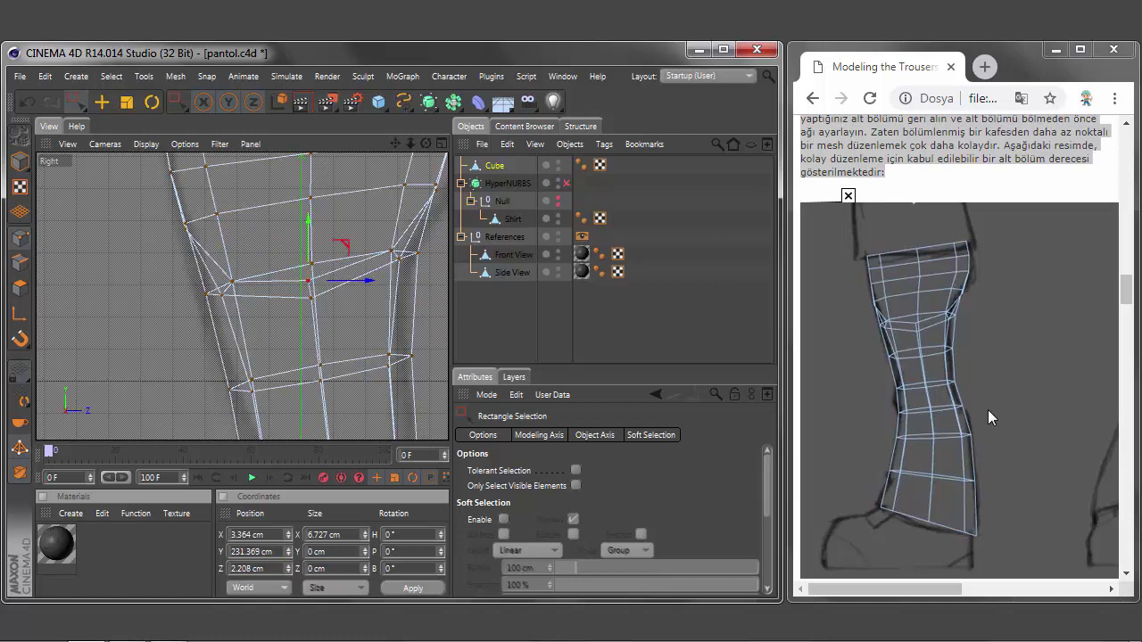
pyautogui.press('s')
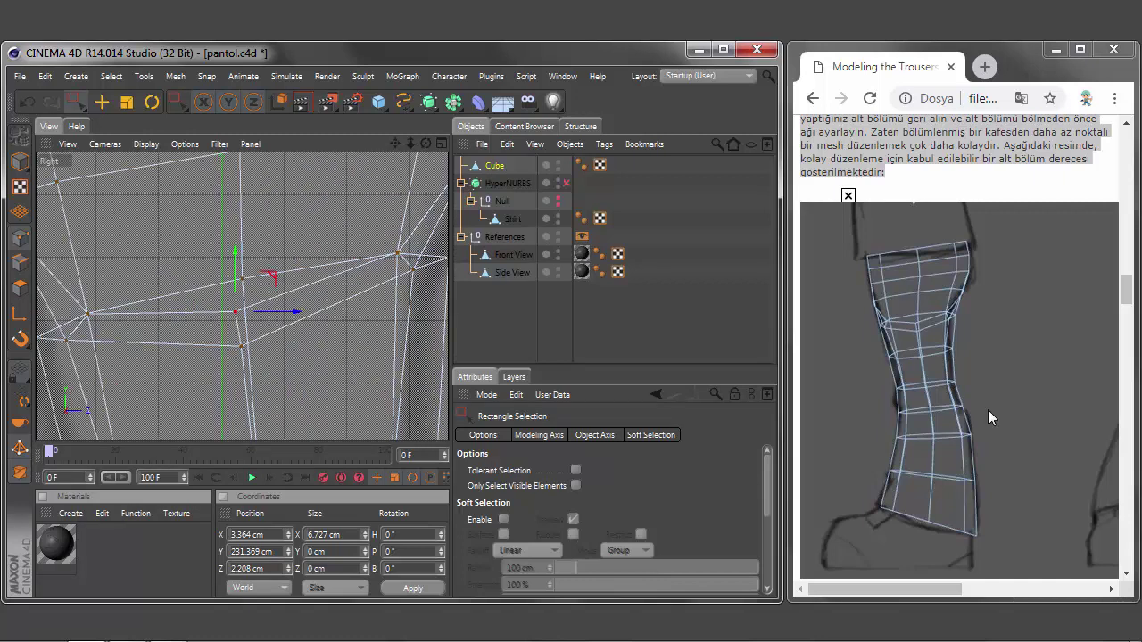
pyautogui.moveTo(235, 277); pyautogui.dragTo(236, 274)
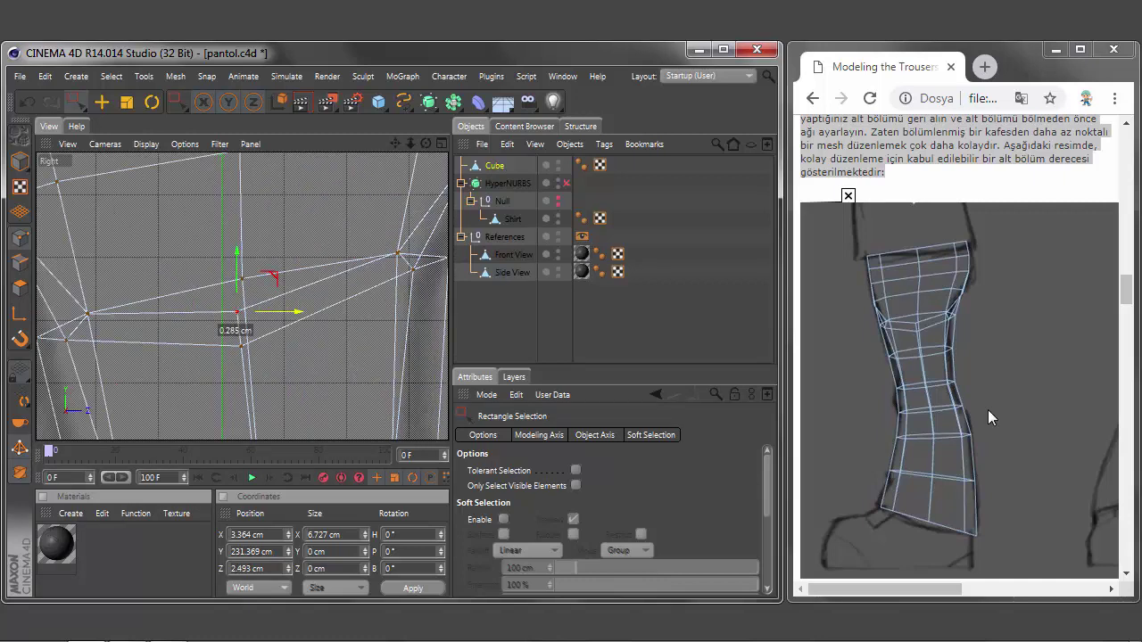
# Step: Zoom and pan the Front view to frame the top of the trouser leg
pyautogui.scroll(-2, 241, 295)
pyautogui.scroll(-2, 241, 294)
pyautogui.scroll(-2, 241, 294)
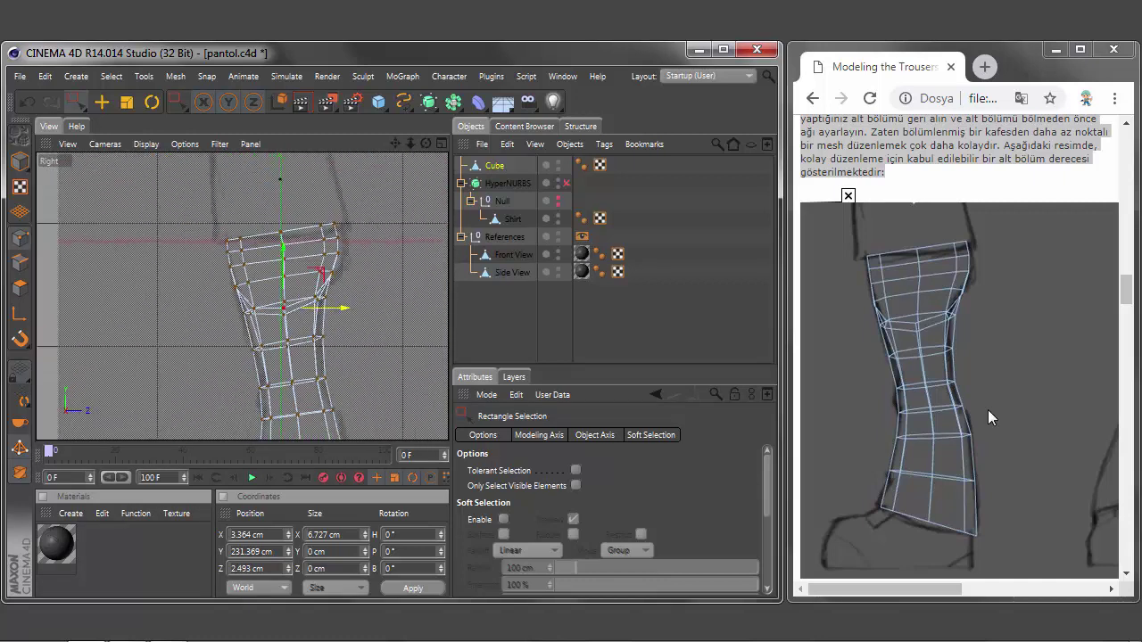
pyautogui.scroll(-2, 241, 294)
pyautogui.scroll(-2, 241, 294)
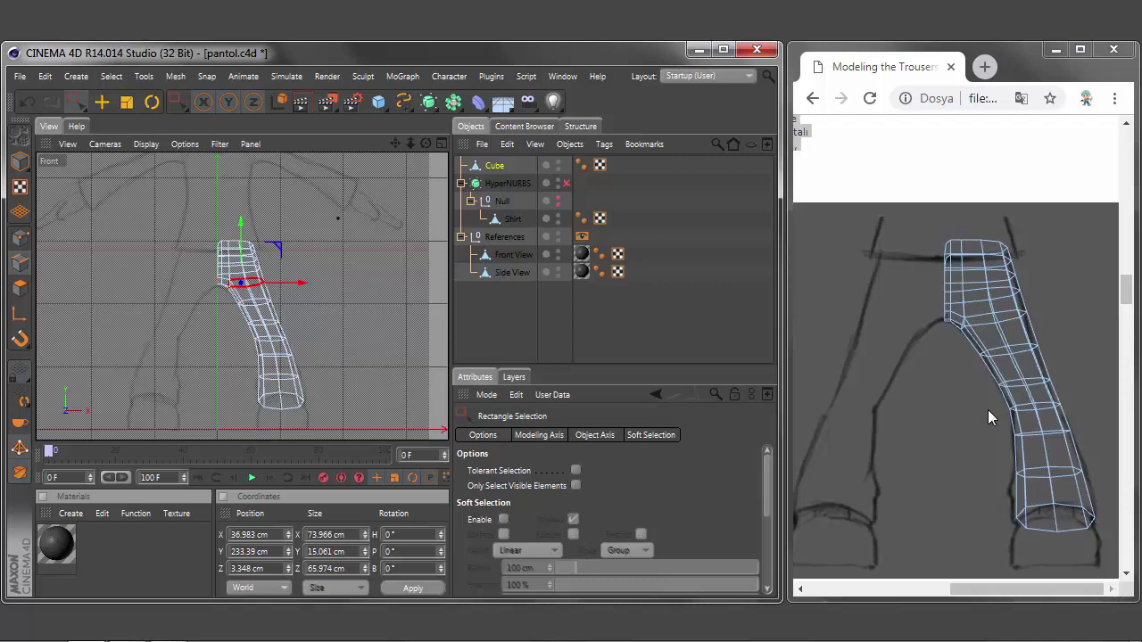
pyautogui.scroll(2, 203, 329)
pyautogui.scroll(2, 203, 329)
pyautogui.scroll(2, 203, 329)
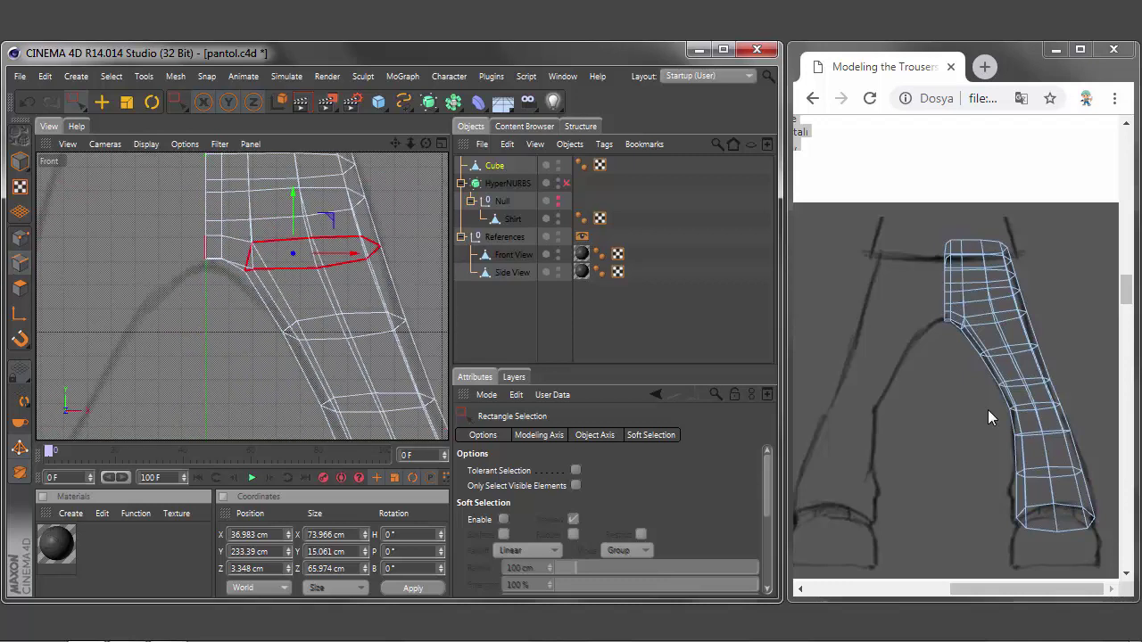
pyautogui.scroll(-2, 356, 339)
pyautogui.scroll(-2, 357, 339)
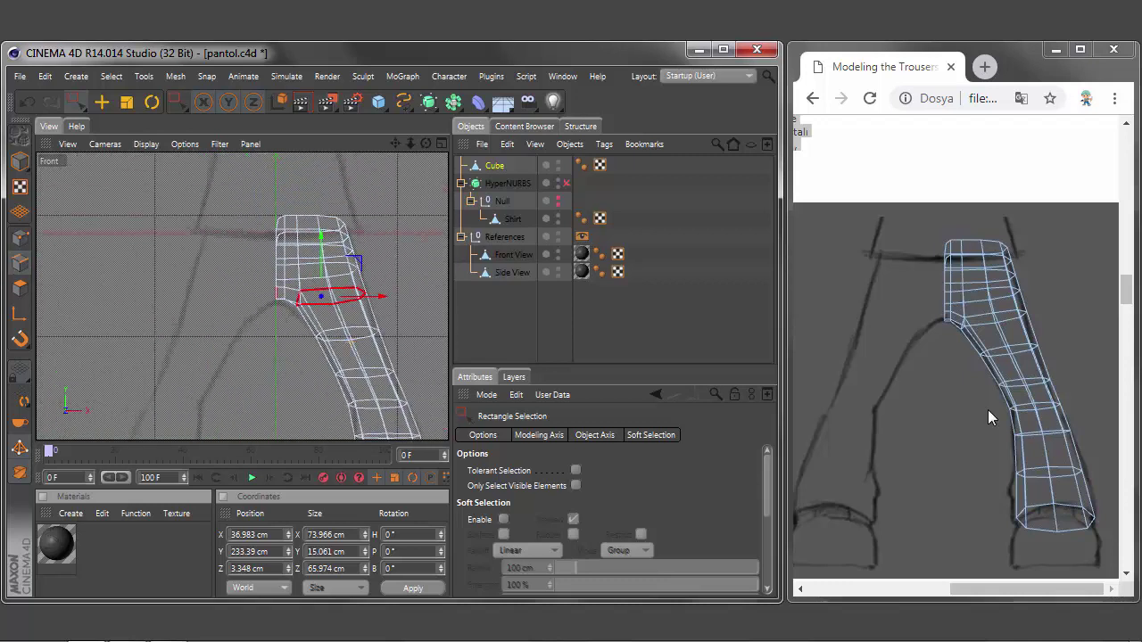
pyautogui.scroll(-1, 357, 339)
pyautogui.moveTo(300, 415)
pyautogui.keyDown('alt'); pyautogui.mouseDown(button='middle')
pyautogui.moveTo(242, 296)
pyautogui.moveTo(260, 370)
pyautogui.mouseUp(button='middle'); pyautogui.keyUp('alt')
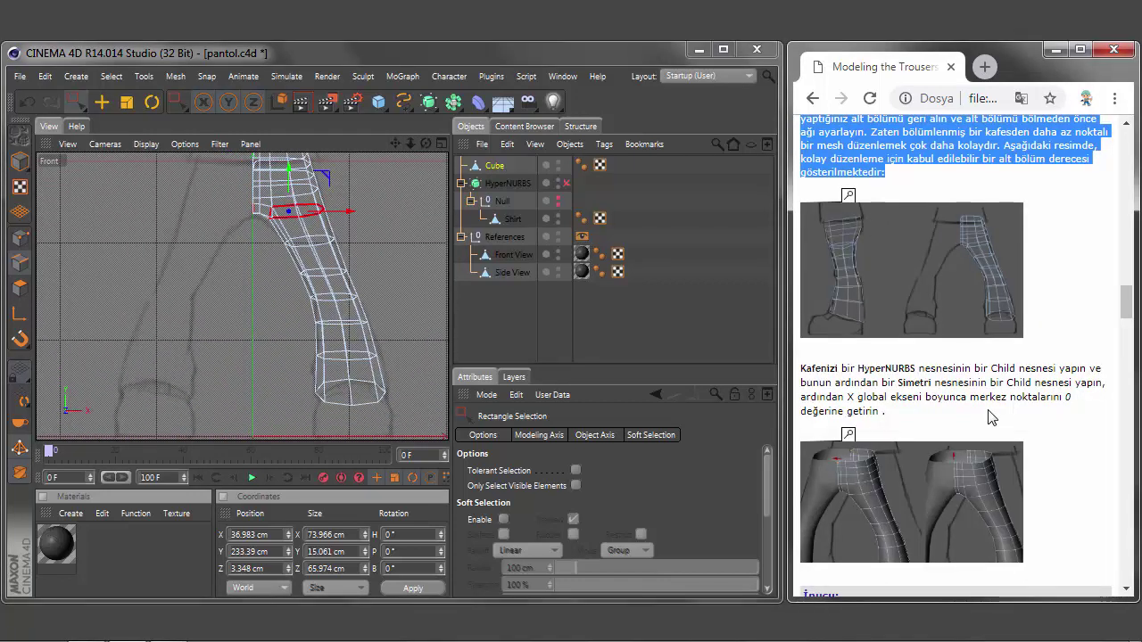
# Step: Wrap the Cube in a new HyperNURBS object and compare its smoothing in the four-view layout
pyautogui.tripleClick(992, 417)
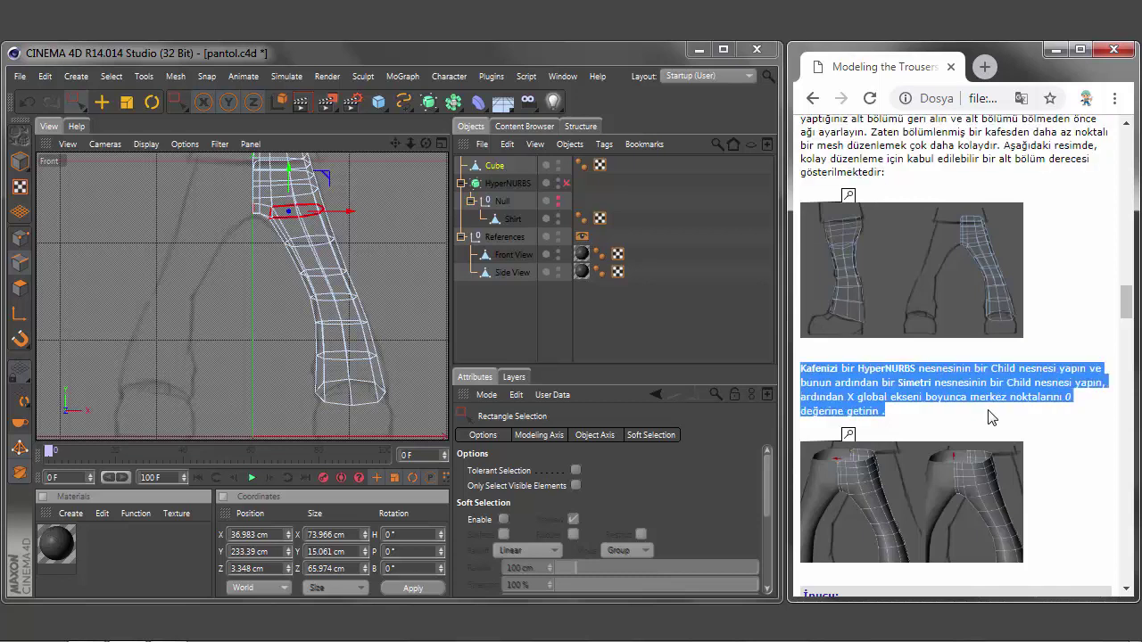
pyautogui.hotkey('alt', 'Tab')
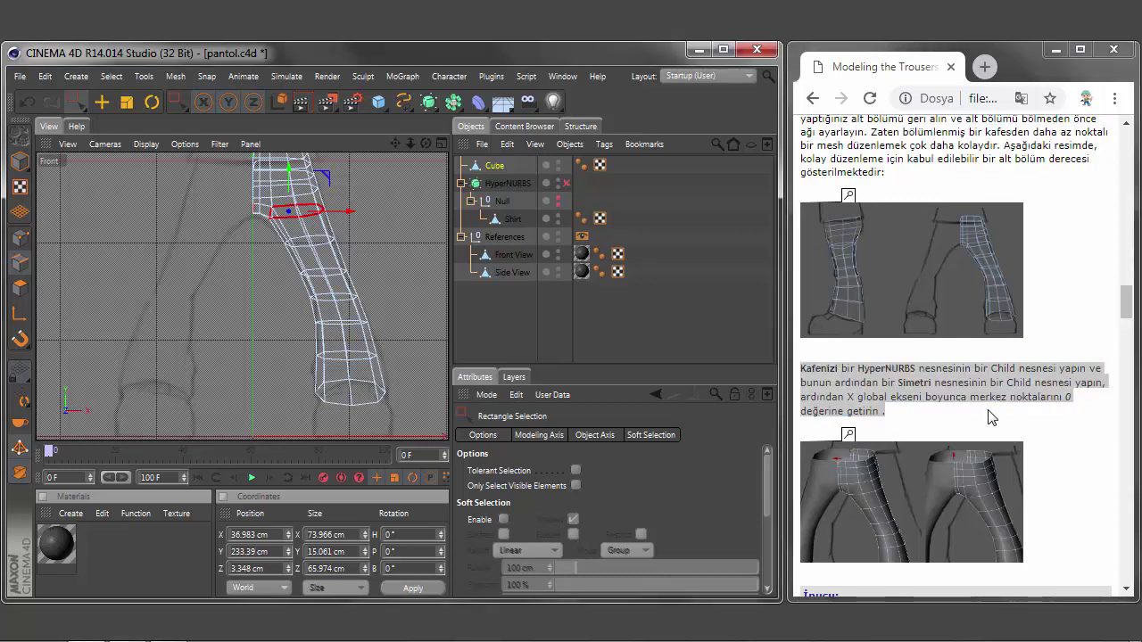
pyautogui.hotkey('alt', 'Tab')
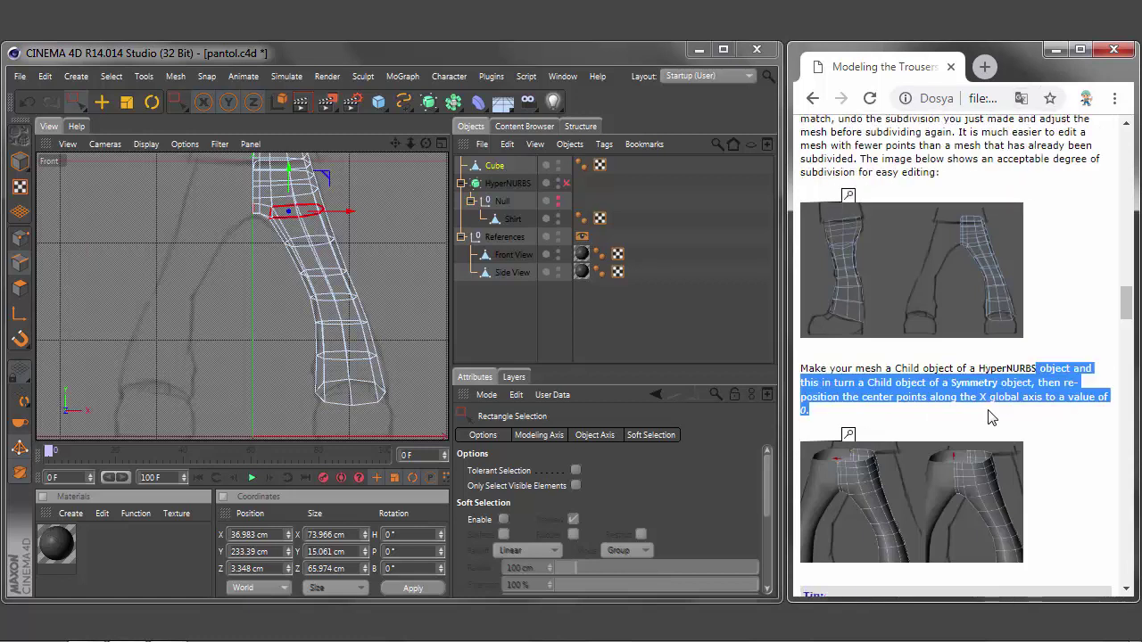
pyautogui.hotkey('alt', 'Tab')
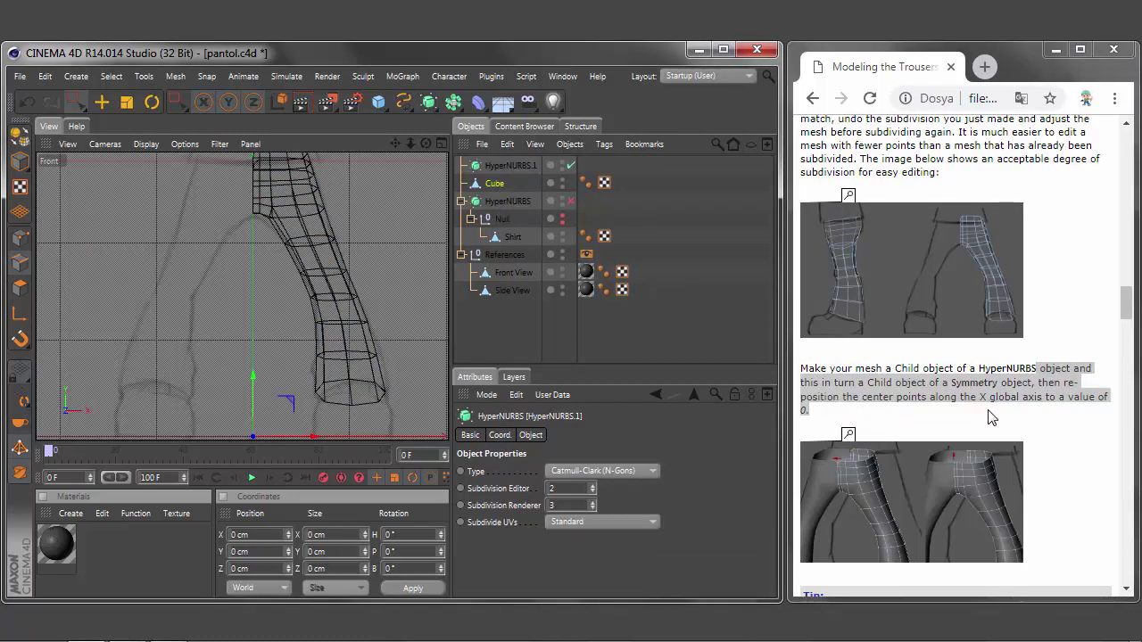
pyautogui.press('F5')
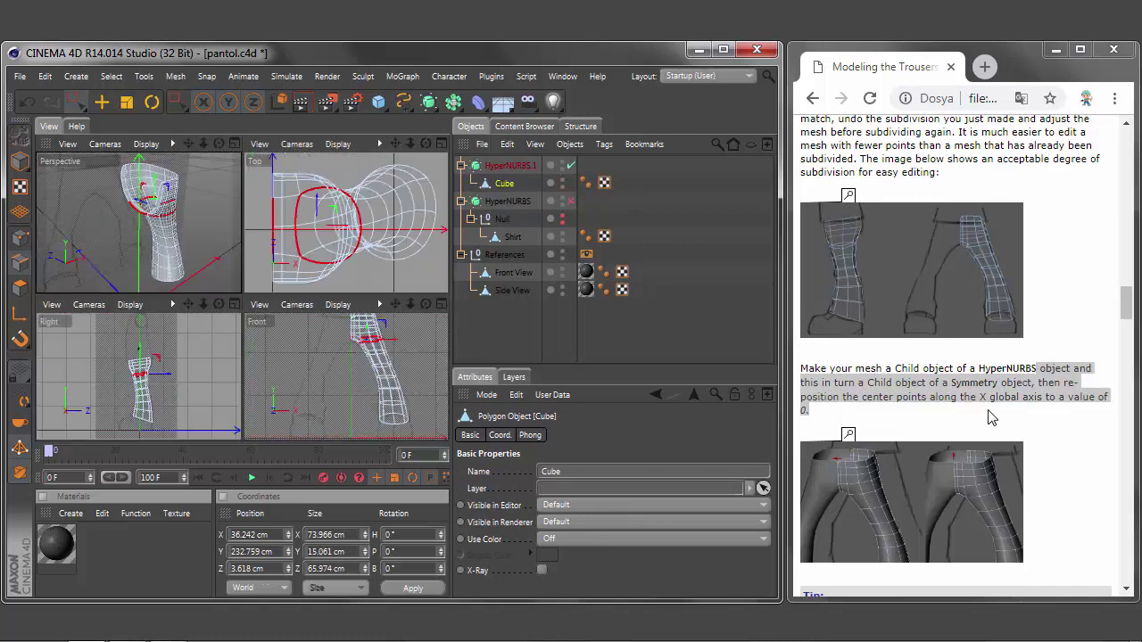
pyautogui.click(571, 165)
pyautogui.click(570, 165)
pyautogui.click(570, 165)
pyautogui.click(571, 165)
# Step: Add a Symmetry object around HyperNURBS.1, then select the Cube in Points mode
pyautogui.click(453, 102)
pyautogui.click(607, 188)
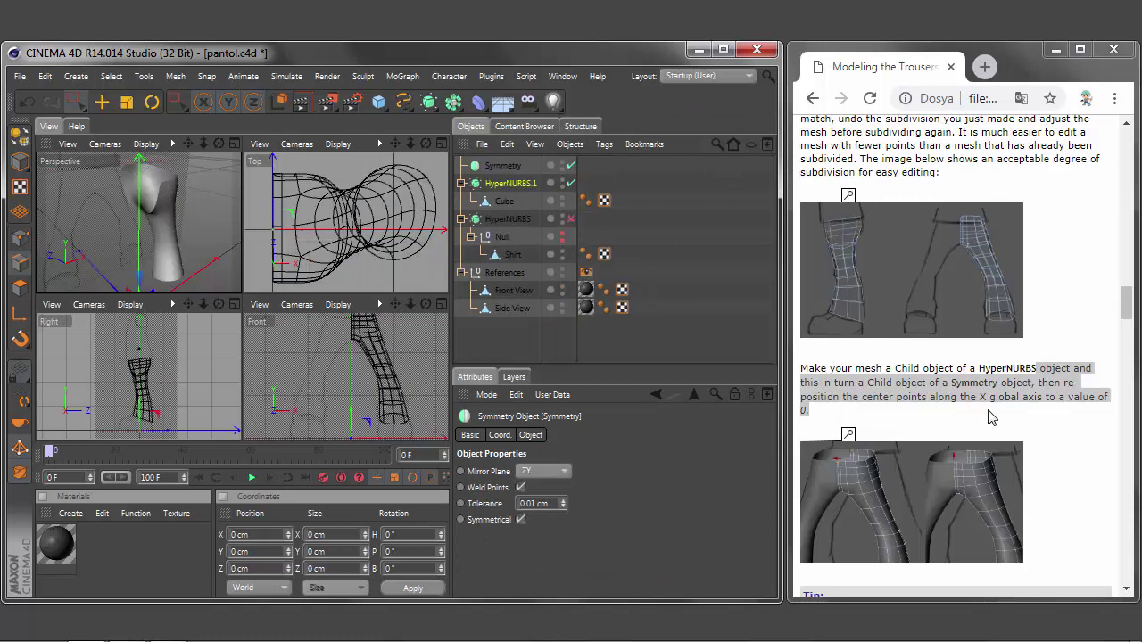
pyautogui.click(502, 165)
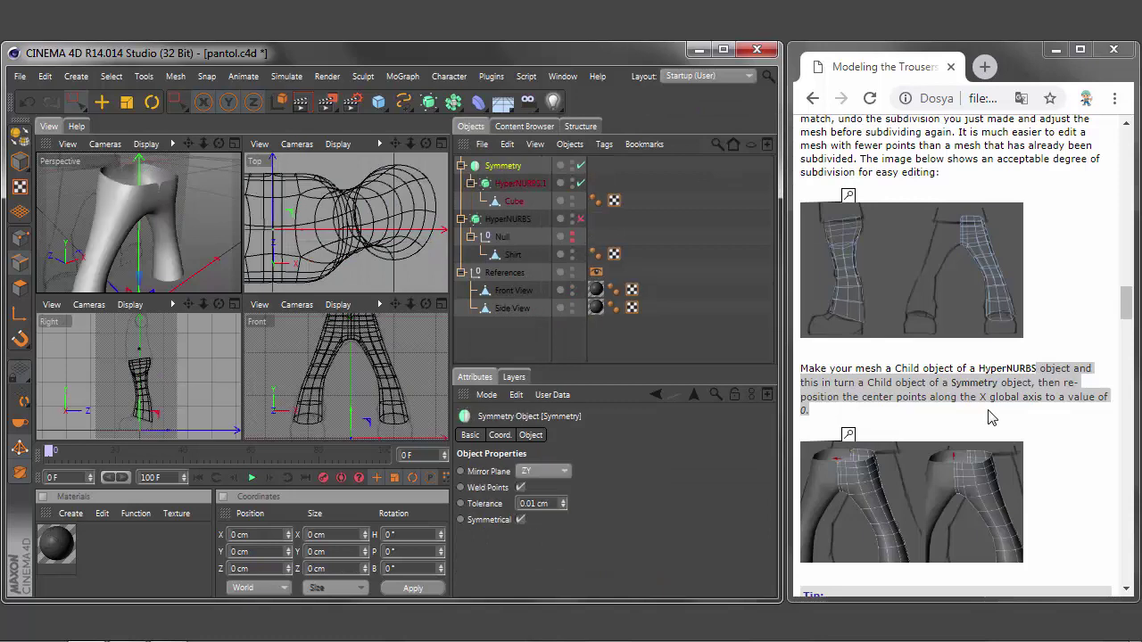
pyautogui.click(514, 201)
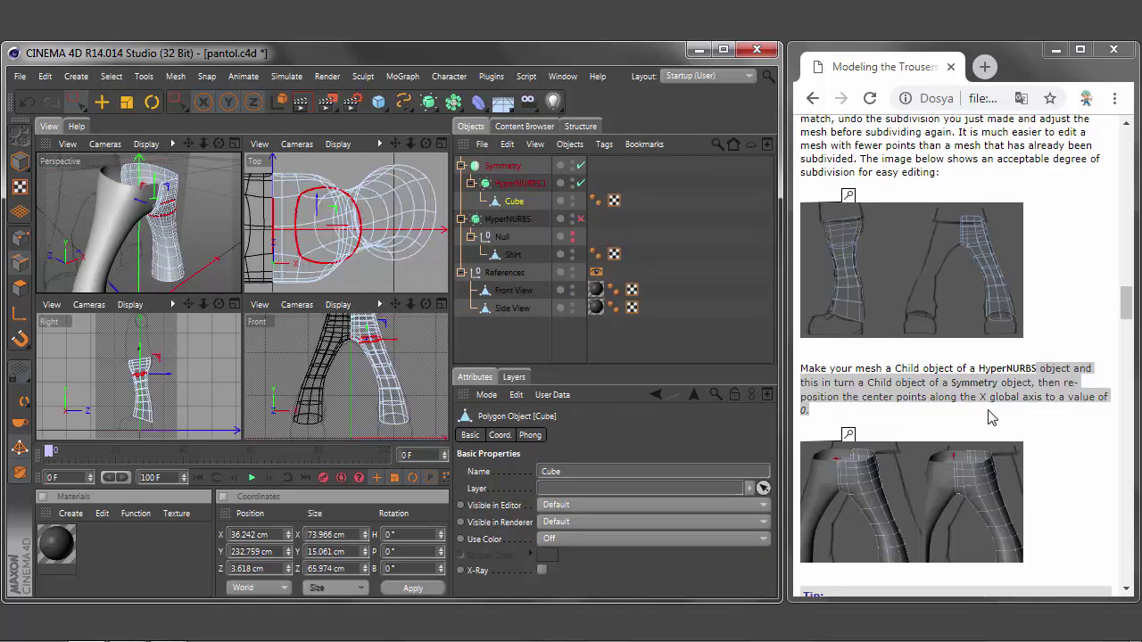
pyautogui.click(19, 237)
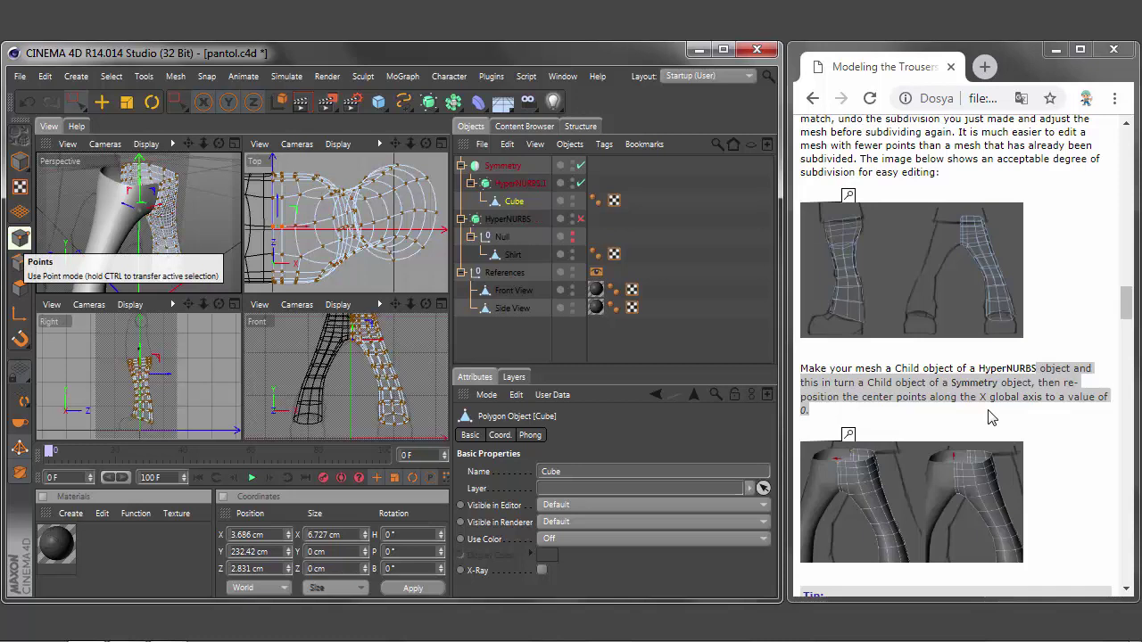
# Step: Turn off HyperNURBS.1 smoothing and maximize the Perspective view close on the inner waist
pyautogui.click(990, 418)
pyautogui.scroll(-2, 990, 418)
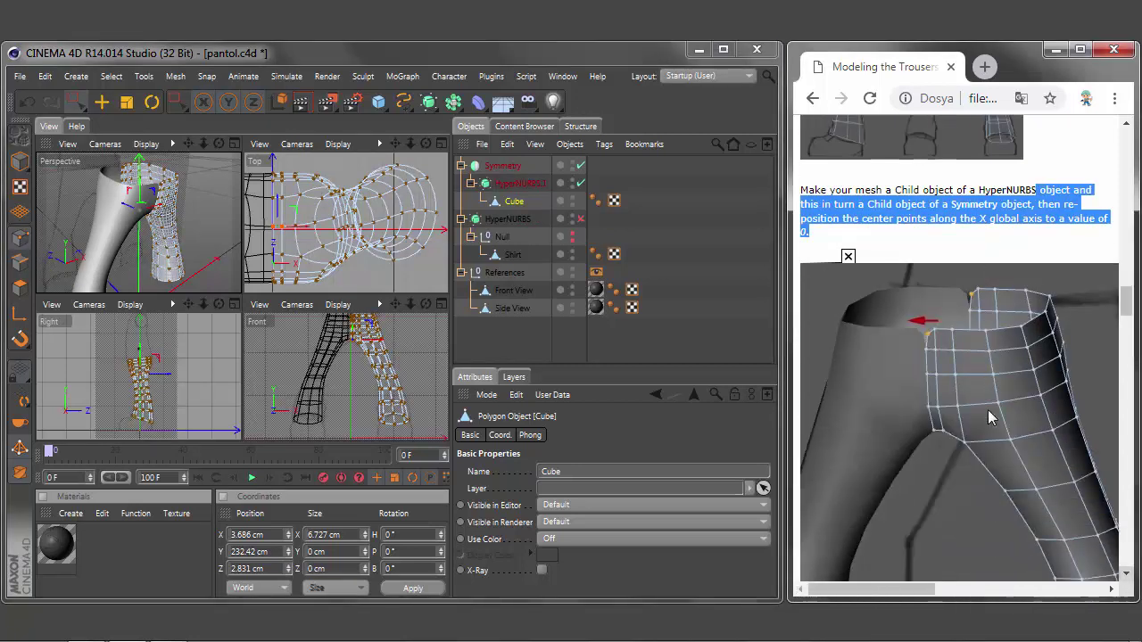
pyautogui.click(580, 183)
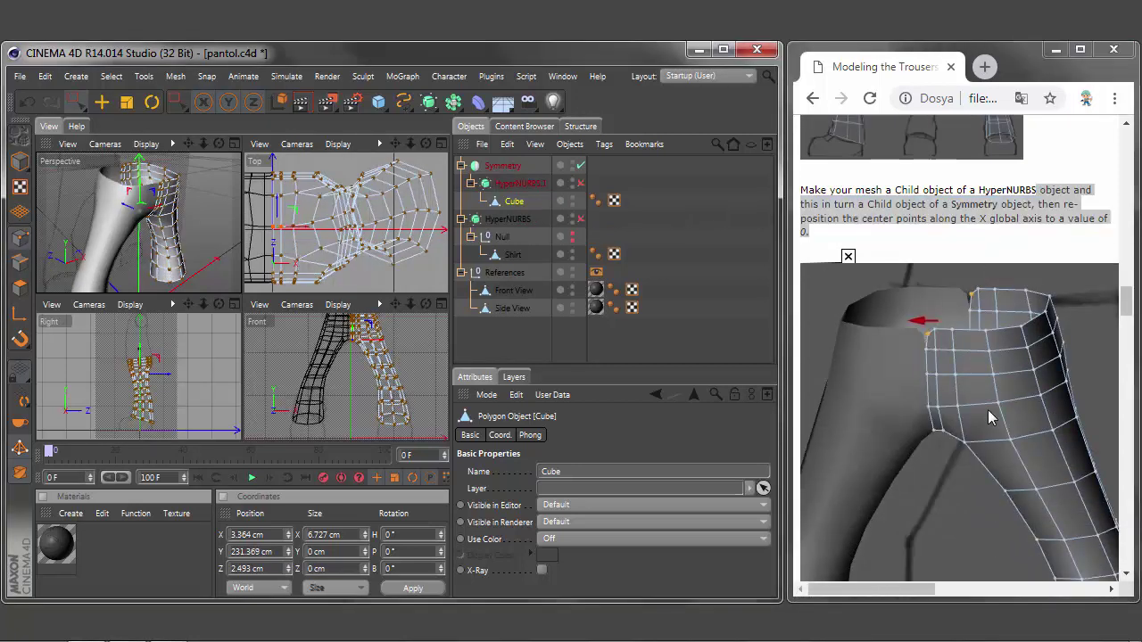
pyautogui.press('F1')
pyautogui.keyDown('alt'); pyautogui.moveTo(241, 294); pyautogui.dragTo(294, 267); pyautogui.keyUp('alt')
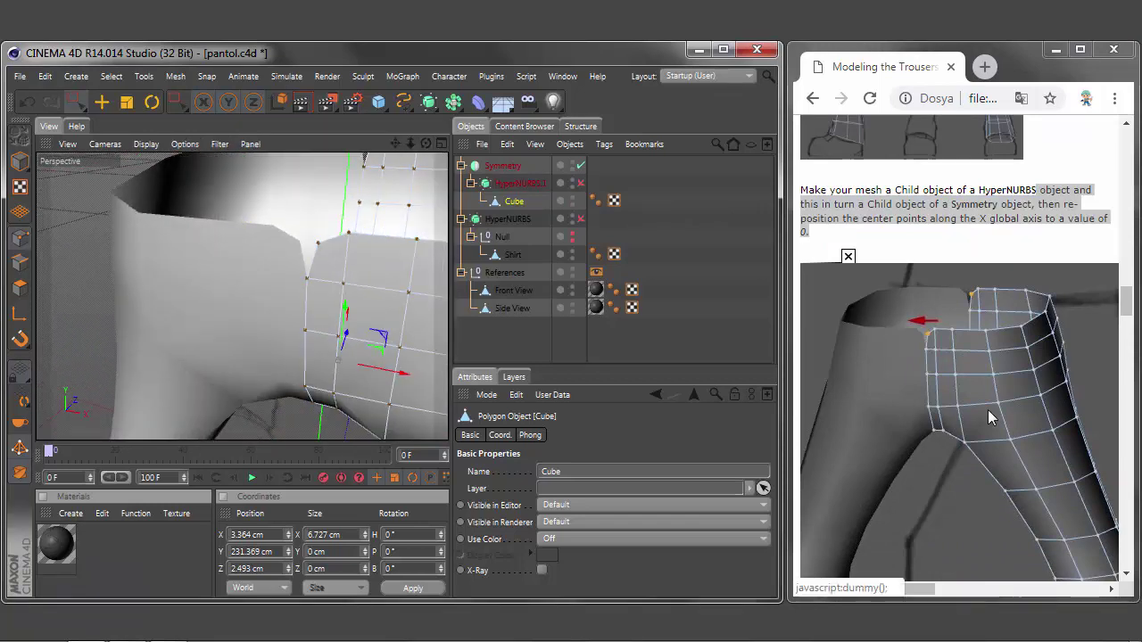
pyautogui.hotkey('alt', 'Tab')
pyautogui.hscroll(5, 987, 409)
pyautogui.hscroll(-5, 987, 409)
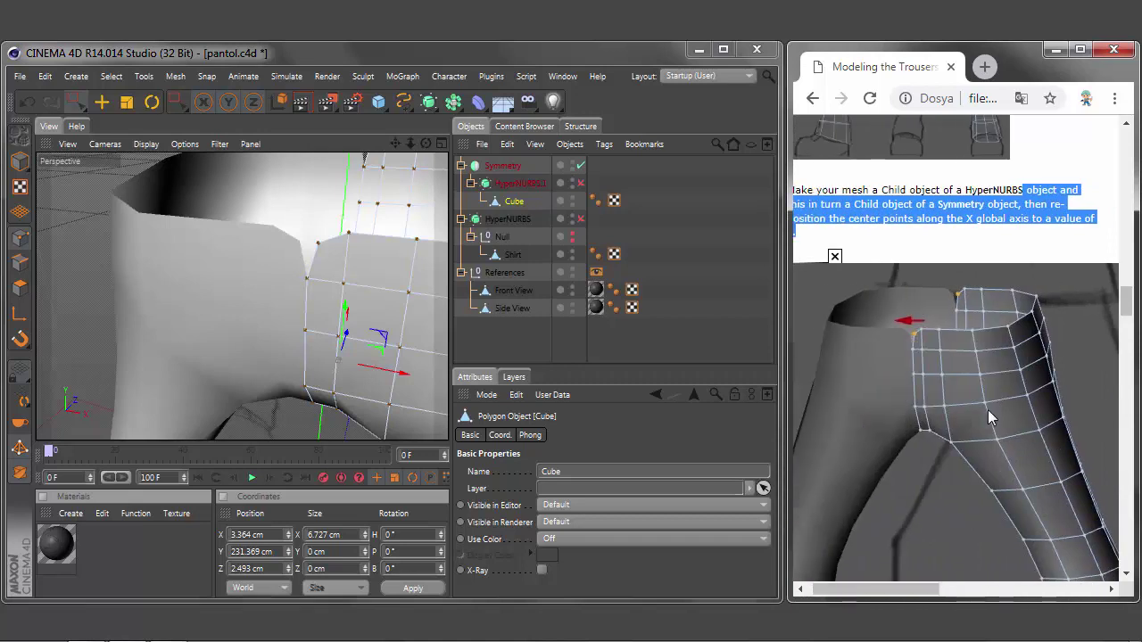
pyautogui.hotkey('alt', 'Tab')
# Step: Set the top inner waist points to Position X 0 cm and raise them about 2 cm
pyautogui.hotkey('ctrl', 'z')
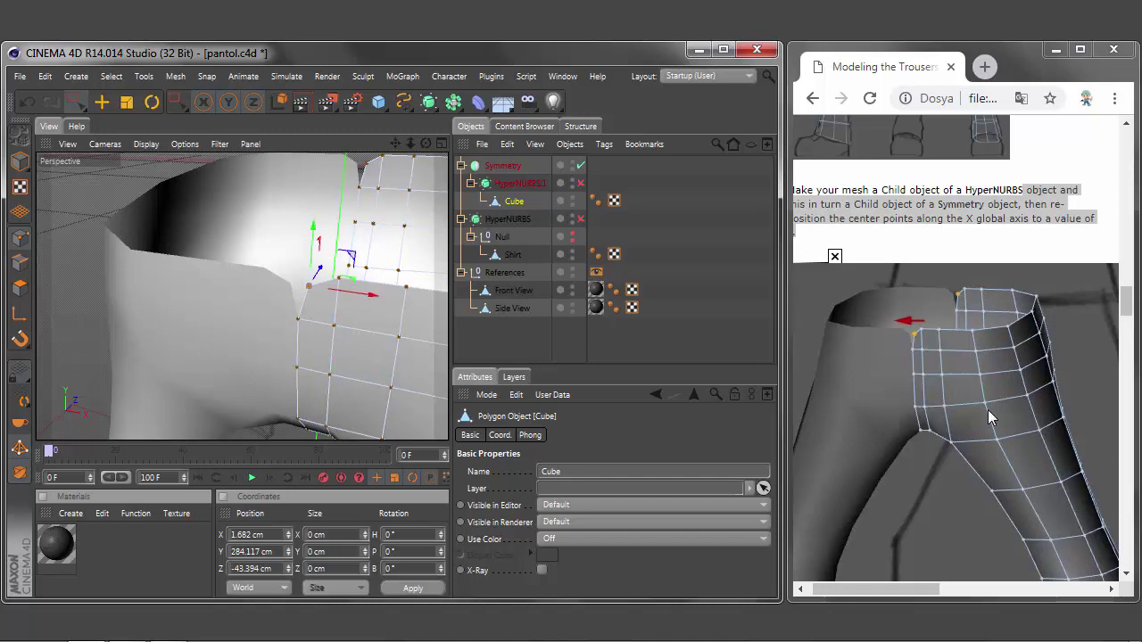
pyautogui.click(361, 174)
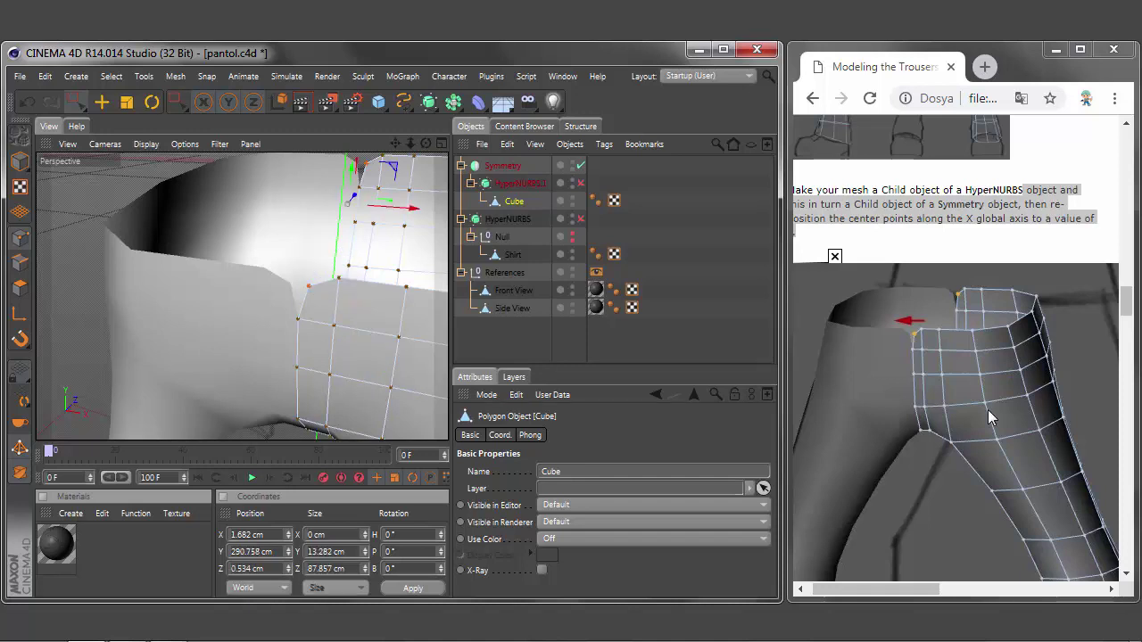
pyautogui.click(257, 535)
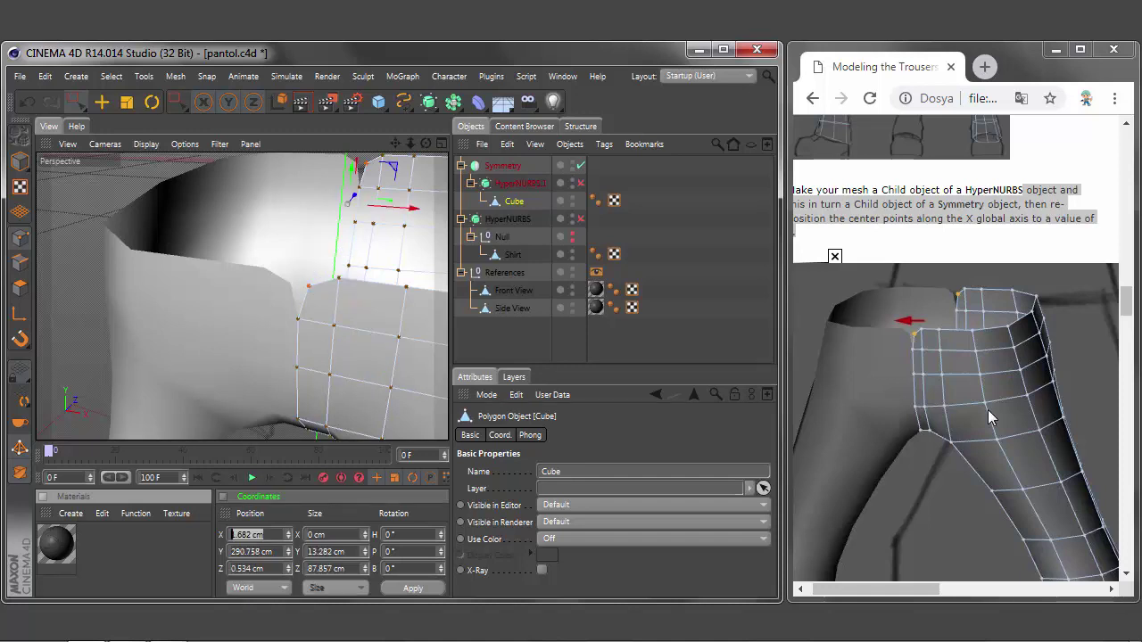
pyautogui.write('0')
pyautogui.press('Return')
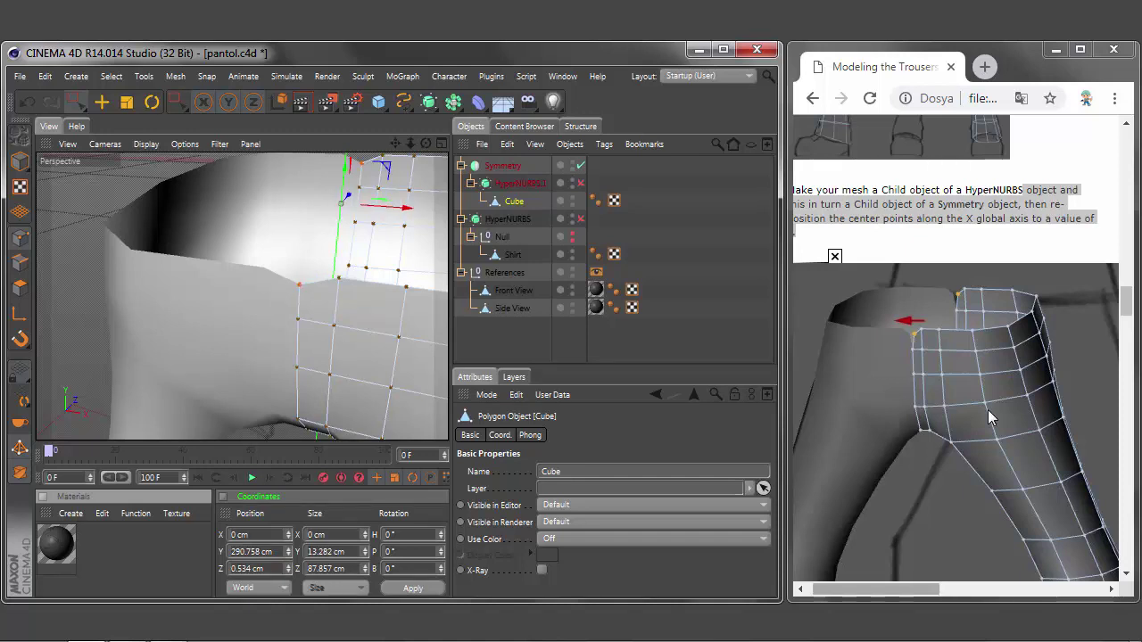
pyautogui.hscroll(5, 988, 409)
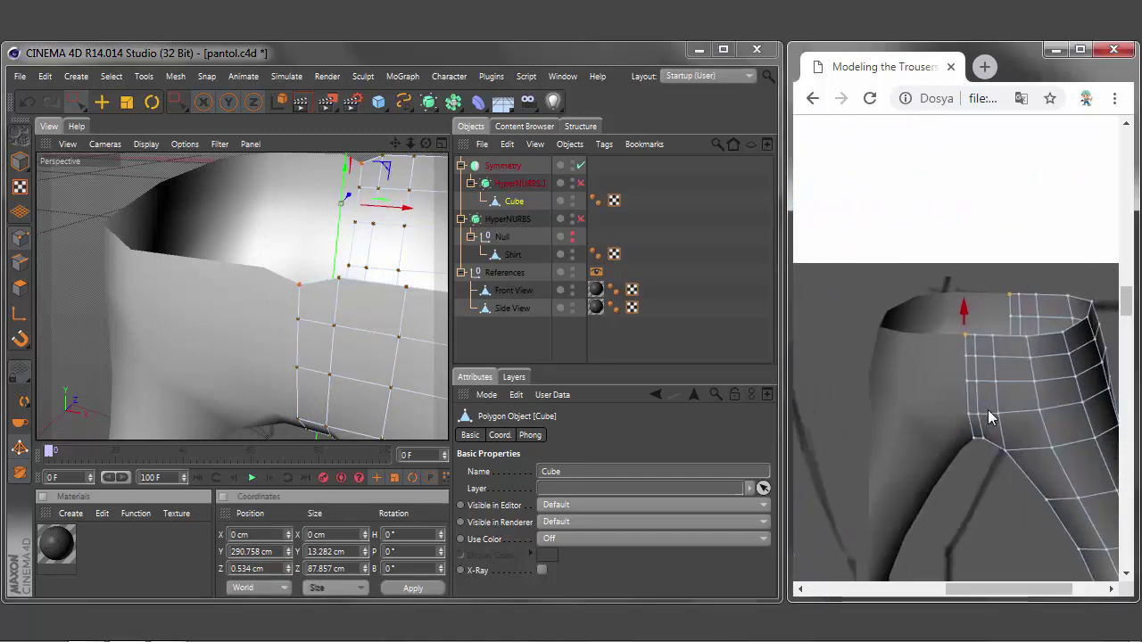
pyautogui.moveTo(345, 179); pyautogui.dragTo(345, 169)
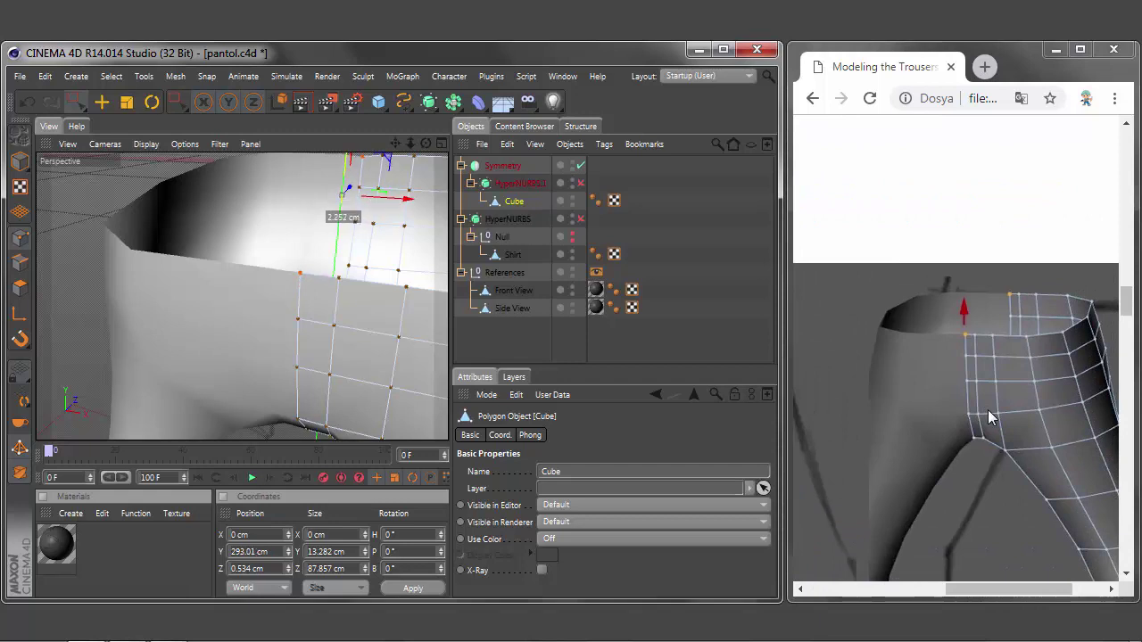
# Step: Orbit around the waistband and select vertices along the waistline rim
pyautogui.moveTo(241, 294)
pyautogui.keyDown('alt'); pyautogui.mouseDown()
pyautogui.moveTo(268, 267)
pyautogui.moveTo(245, 326)
pyautogui.mouseUp(); pyautogui.keyUp('alt')
pyautogui.keyDown('shift'); pyautogui.click(337, 263); pyautogui.keyUp('shift')
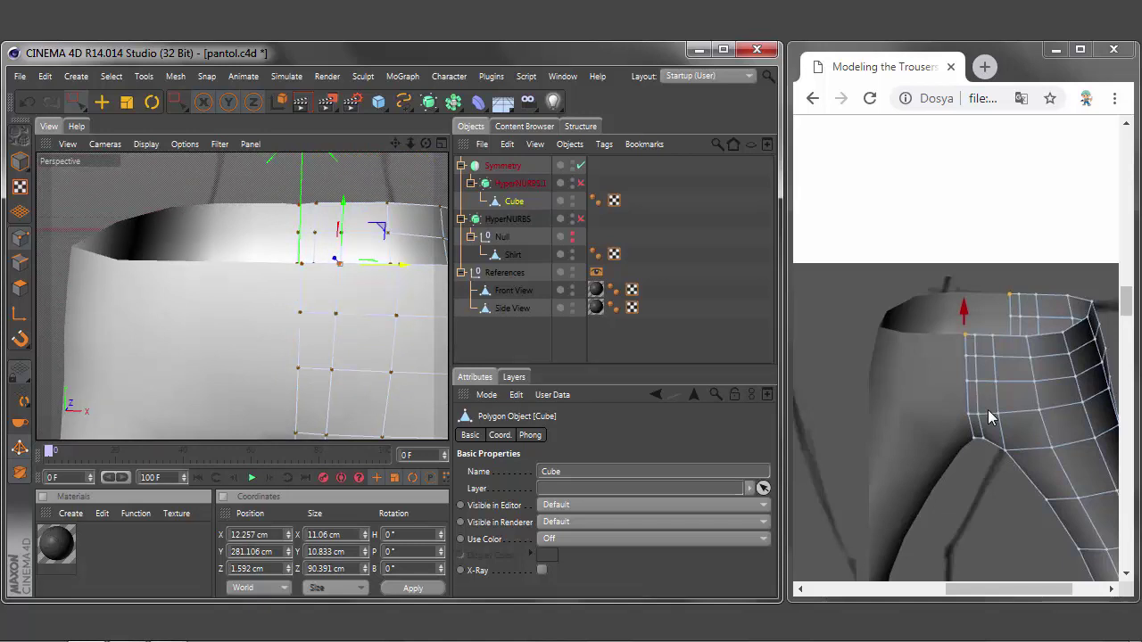
pyautogui.press('9')
pyautogui.click(398, 264)
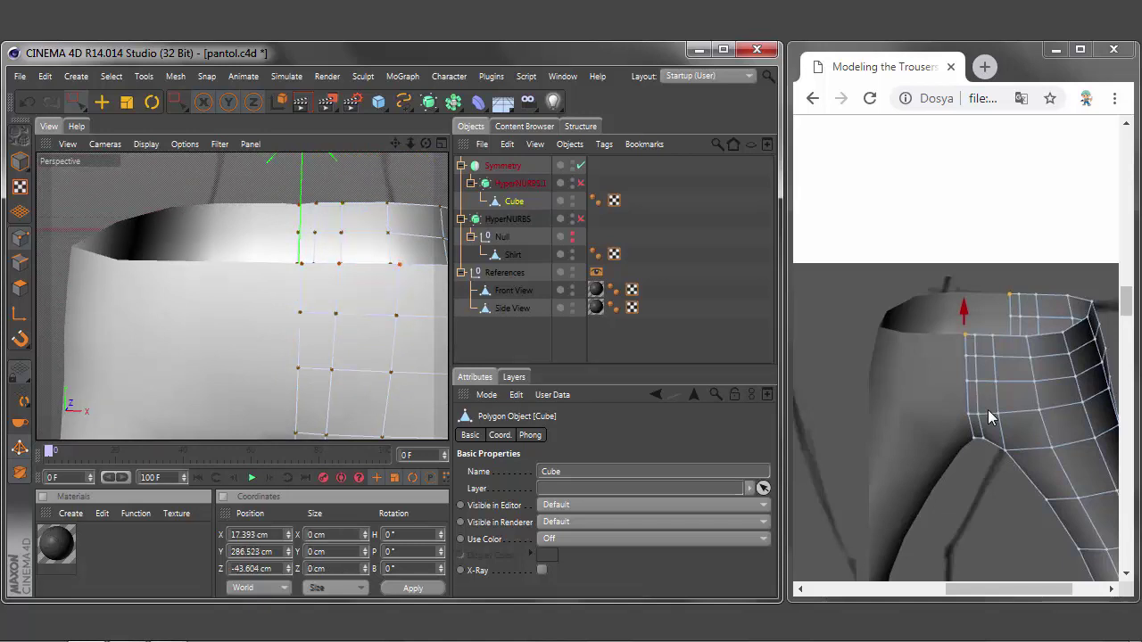
pyautogui.keyDown('shift'); pyautogui.click(339, 264); pyautogui.keyUp('shift')
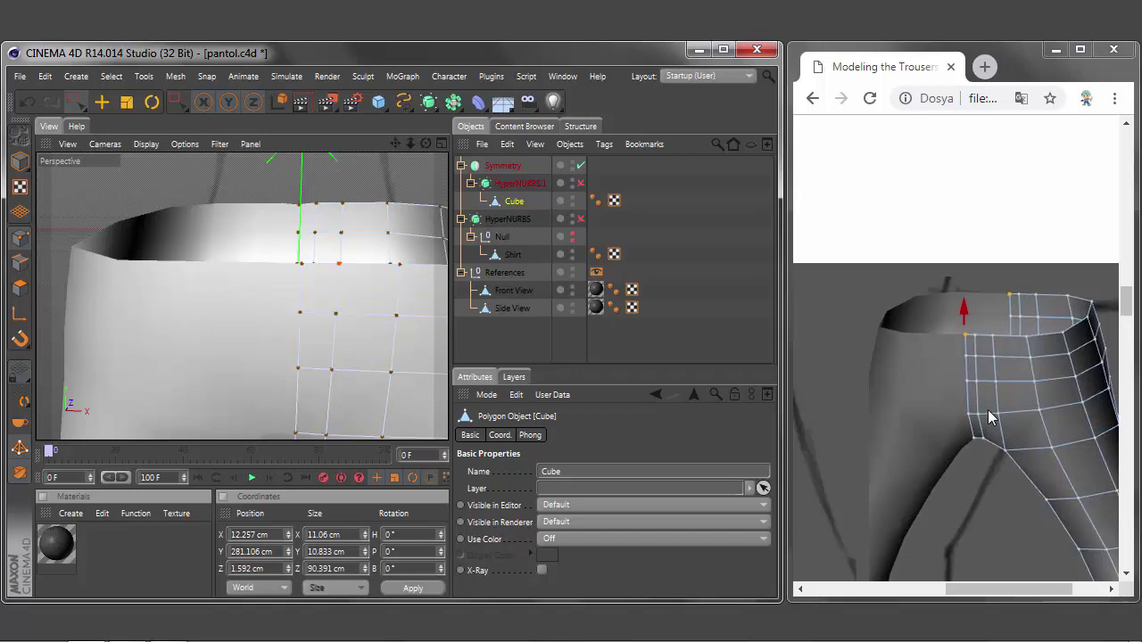
pyautogui.keyDown('alt'); pyautogui.moveTo(356, 201); pyautogui.dragTo(334, 200); pyautogui.keyUp('alt')
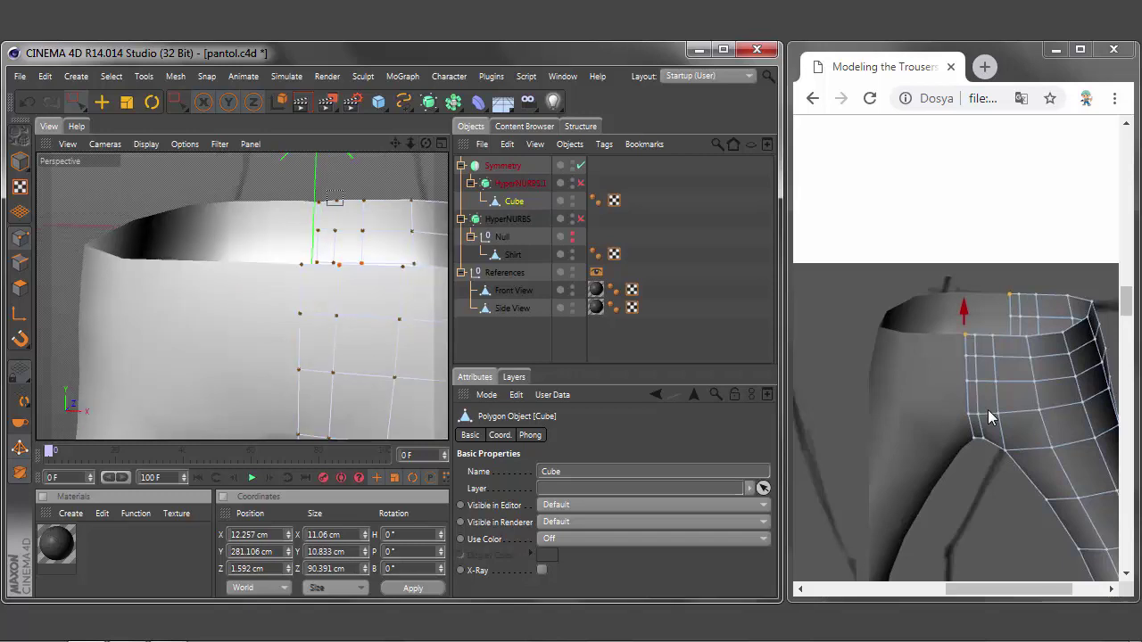
pyautogui.click(335, 201)
pyautogui.moveTo(336, 200)
pyautogui.keyDown('alt'); pyautogui.mouseDown()
pyautogui.moveTo(295, 267)
pyautogui.moveTo(268, 214)
pyautogui.mouseUp(); pyautogui.keyUp('alt')
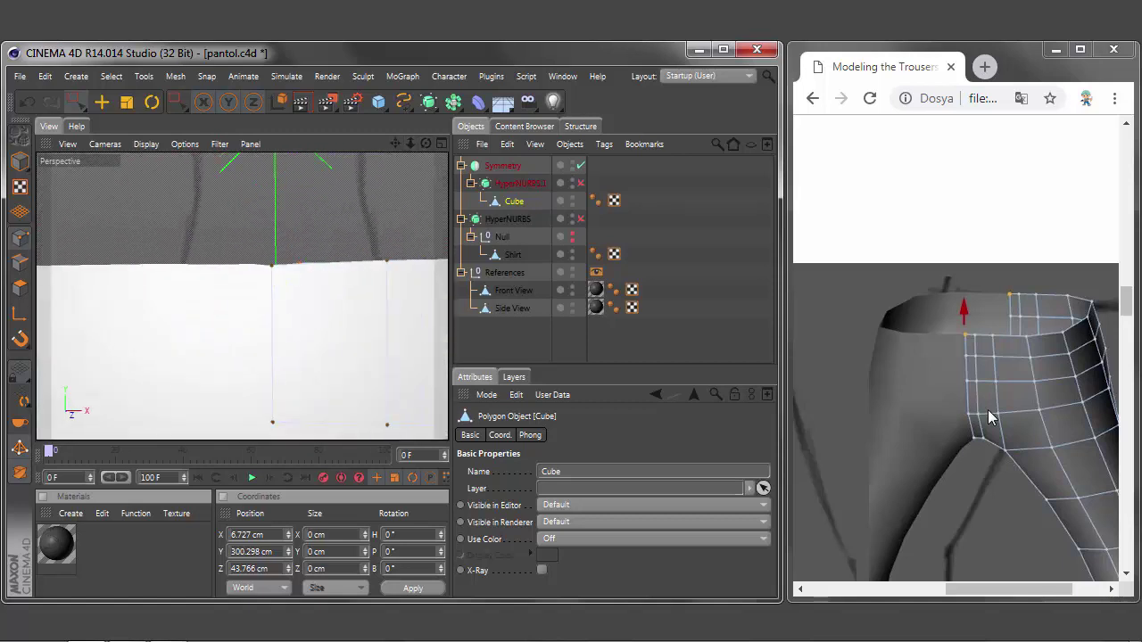
# Step: Paste the copied Y height into the selected waistband top-edge points
pyautogui.keyDown('alt'); pyautogui.moveTo(268, 215); pyautogui.dragTo(267, 205); pyautogui.keyUp('alt')
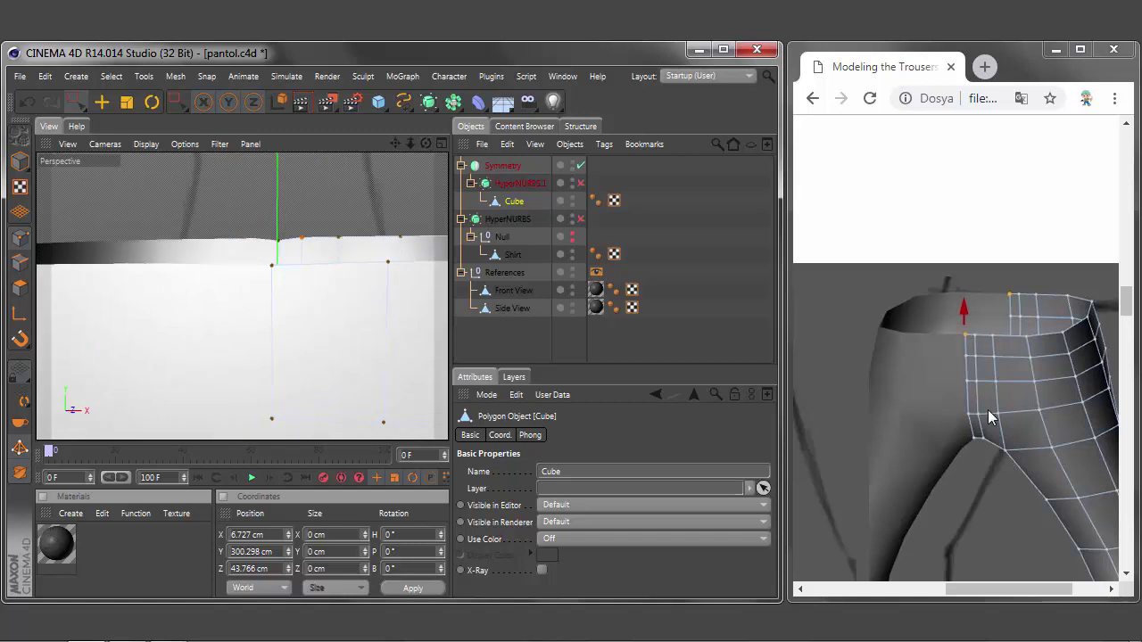
pyautogui.click(387, 261)
pyautogui.click(254, 551)
pyautogui.rightClick(254, 551)
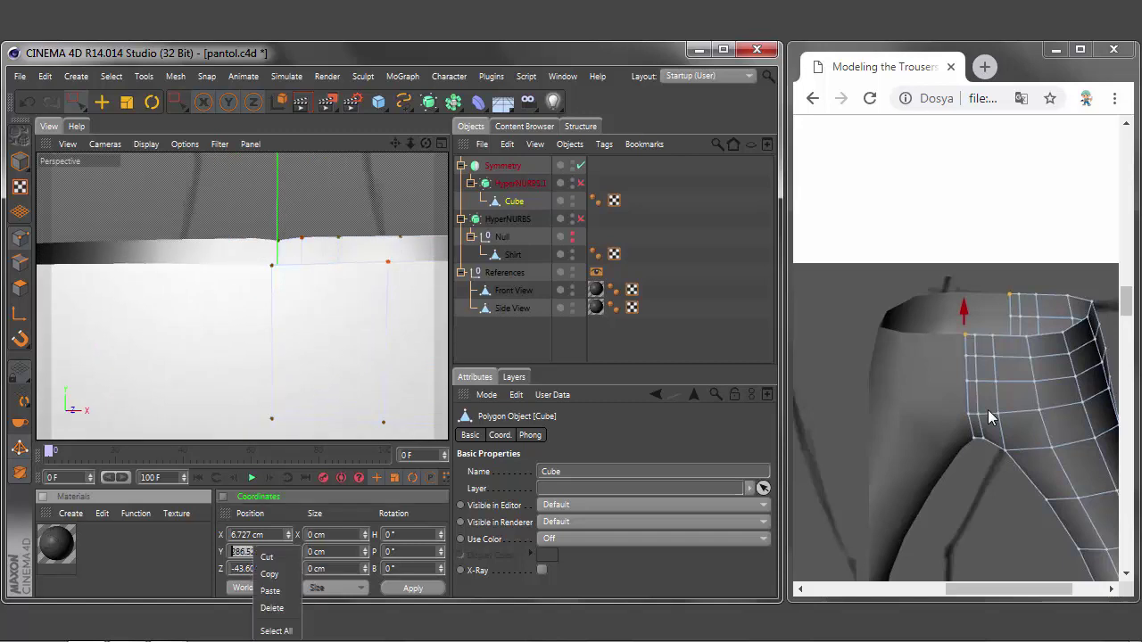
pyautogui.click(268, 565)
pyautogui.click(271, 265)
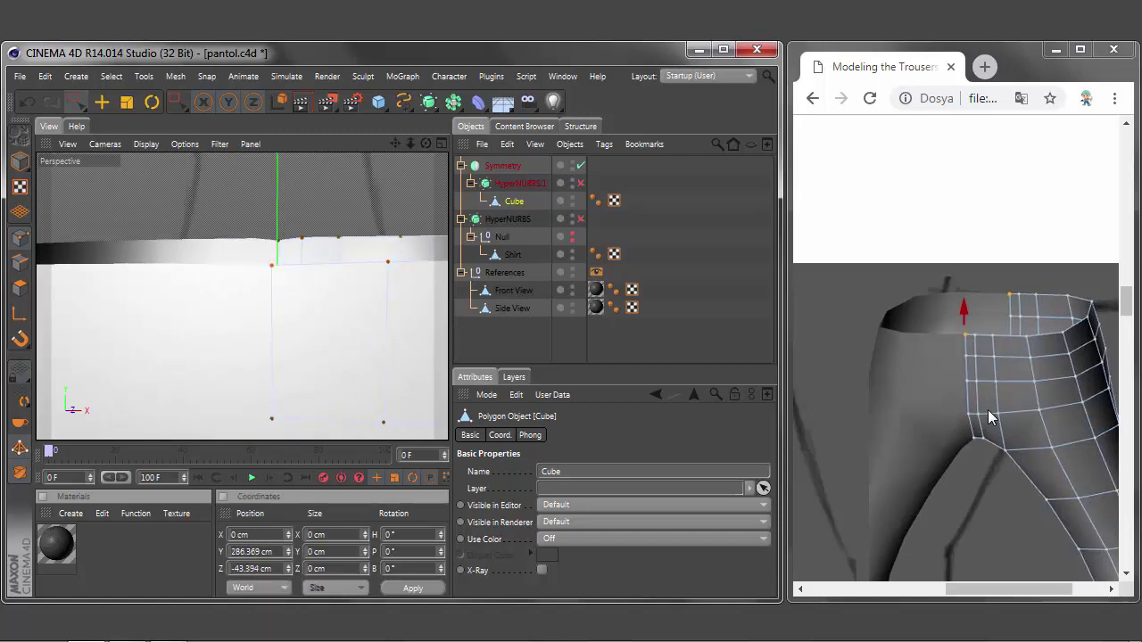
pyautogui.click(254, 551)
pyautogui.press('BackSpace')
pyautogui.rightClick(264, 552)
pyautogui.click(286, 610)
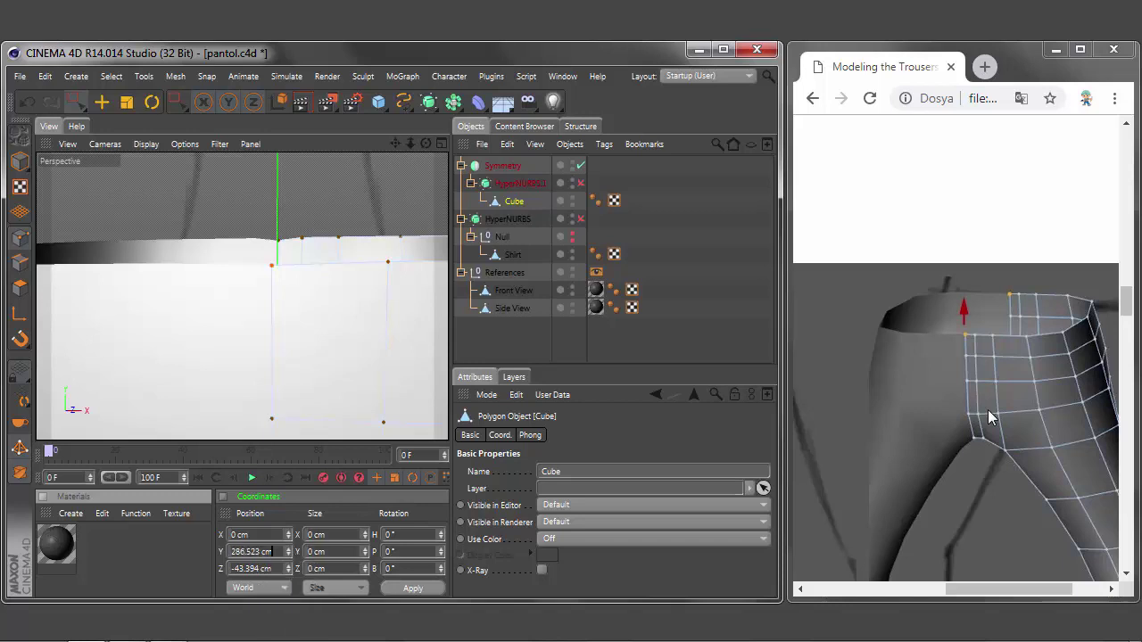
pyautogui.press('Return')
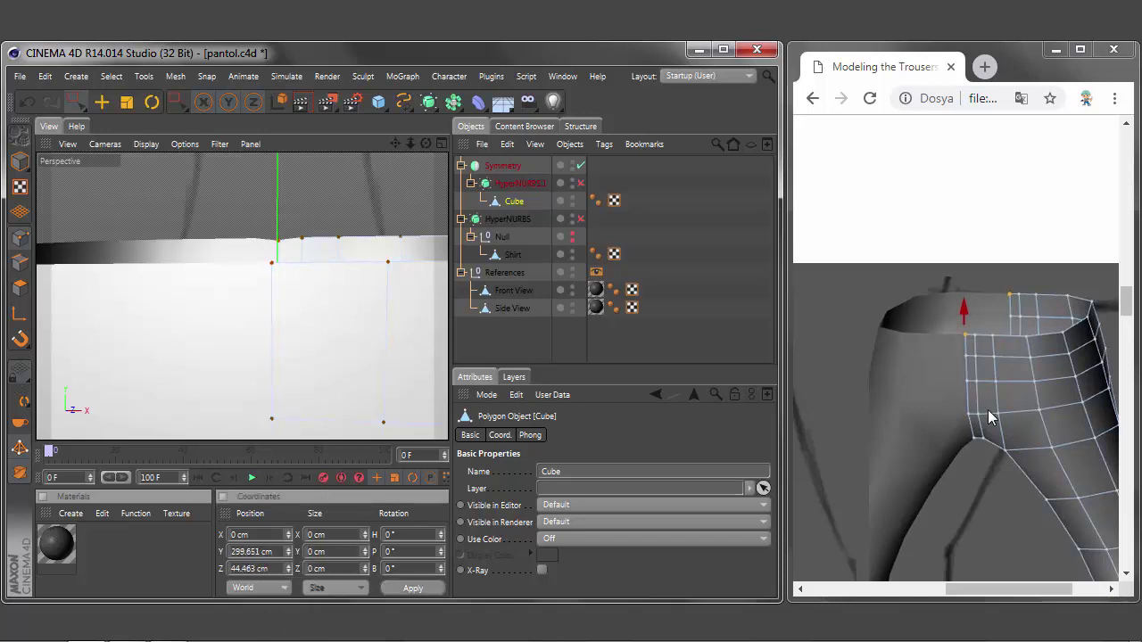
pyautogui.click(254, 551)
pyautogui.rightClick(264, 551)
pyautogui.click(286, 611)
pyautogui.press('Return')
# Step: Copy the centre-line point's Y height onto the front centre point, then undo the resulting V
pyautogui.click(272, 263)
pyautogui.click(254, 551)
pyautogui.rightClick(264, 551)
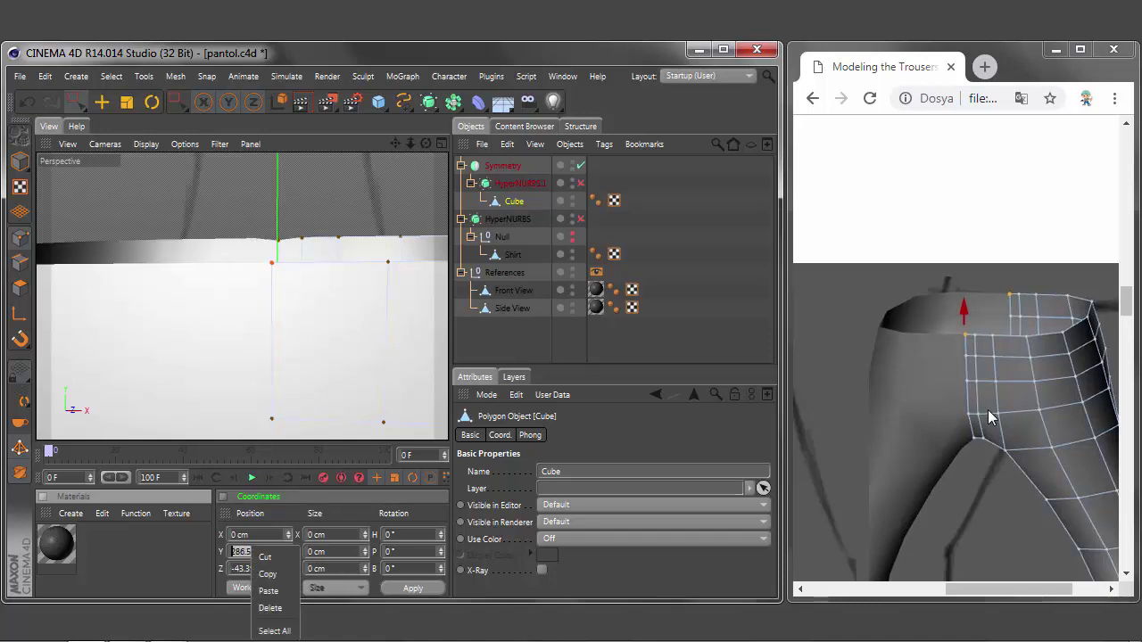
pyautogui.click(286, 610)
pyautogui.press('Return')
pyautogui.click(254, 551)
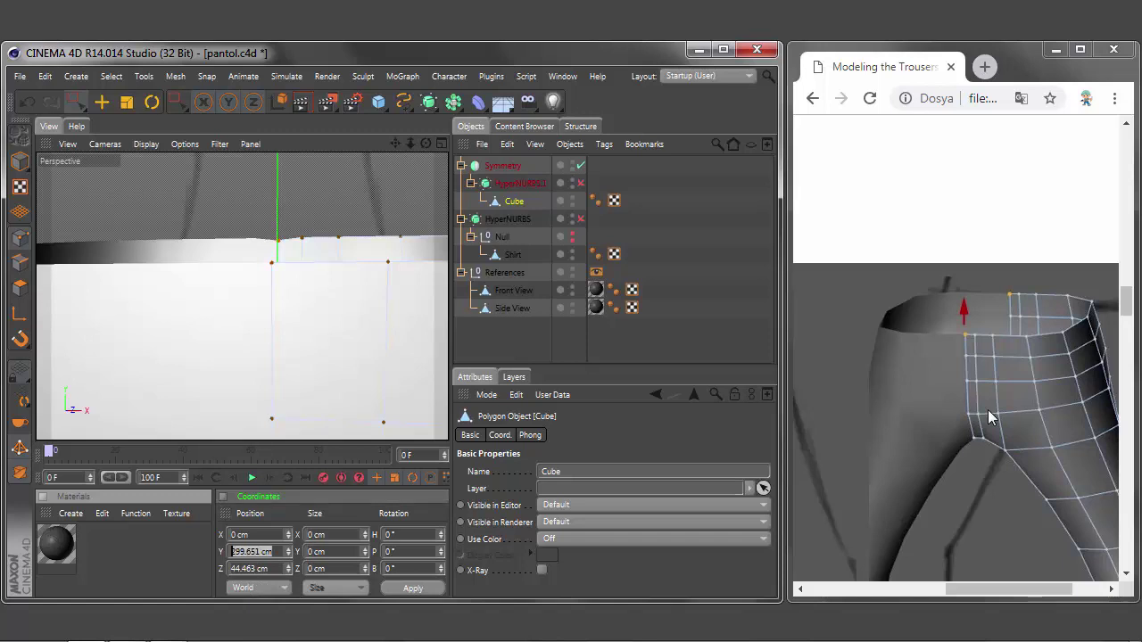
pyautogui.rightClick(259, 551)
pyautogui.click(276, 632)
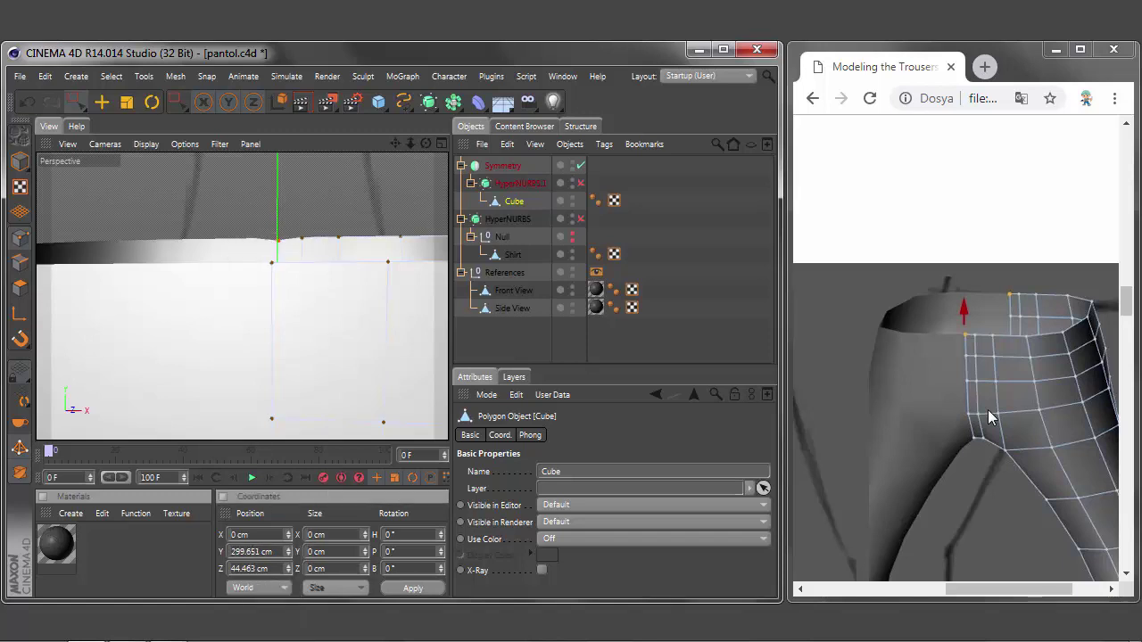
pyautogui.moveTo(248, 212); pyautogui.dragTo(292, 276)
pyautogui.click(259, 551)
pyautogui.rightClick(258, 551)
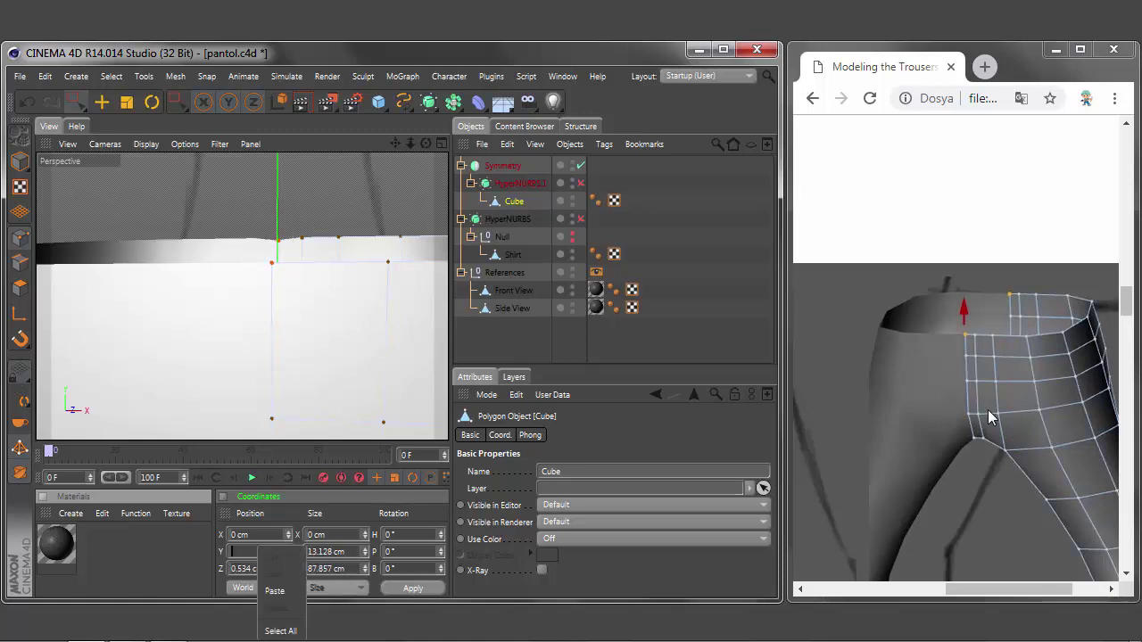
pyautogui.click(281, 632)
pyautogui.press('Return')
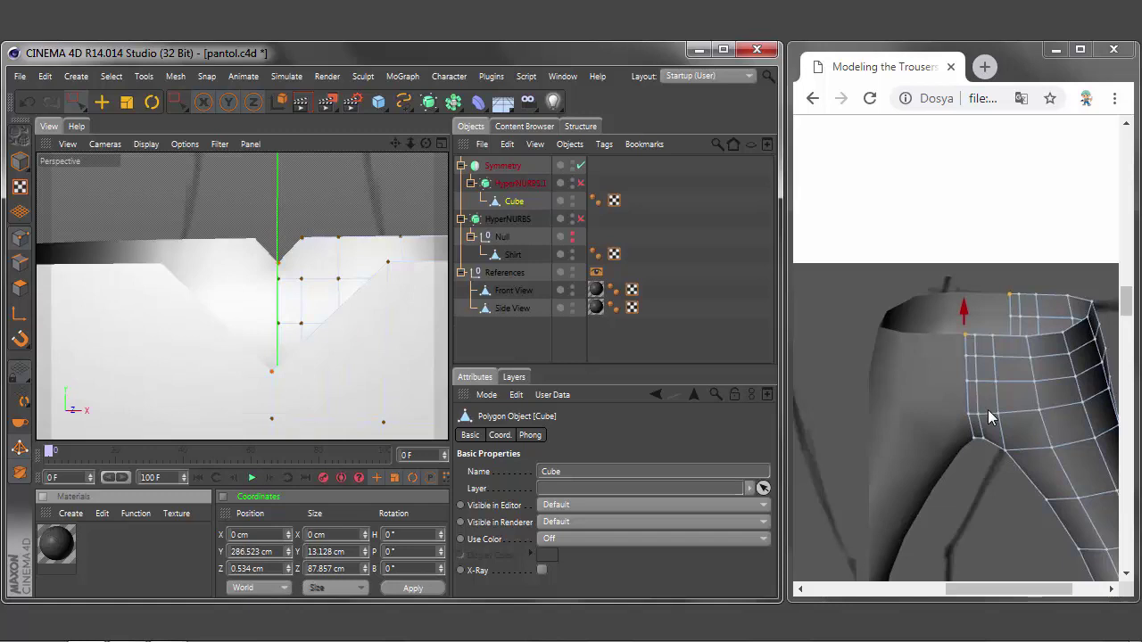
pyautogui.hotkey('ctrl', 'z')
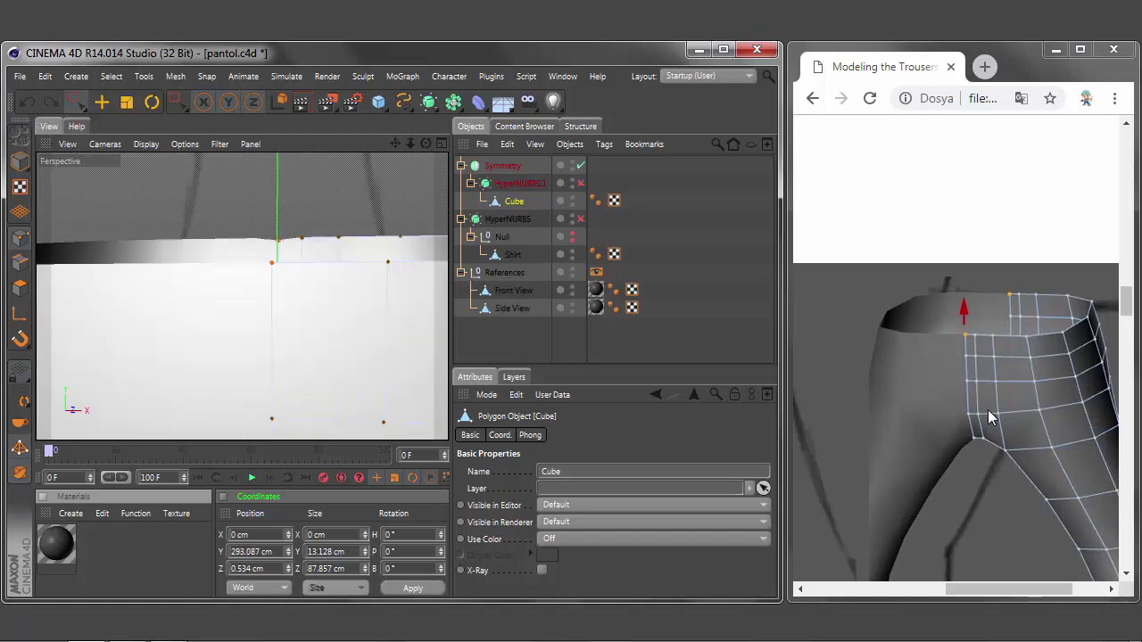
pyautogui.hotkey('ctrl', 'z')
# Step: Give the centre waist point its neighbour's Y height of 300.298 cm
pyautogui.moveTo(279, 239); pyautogui.dragTo(278, 242)
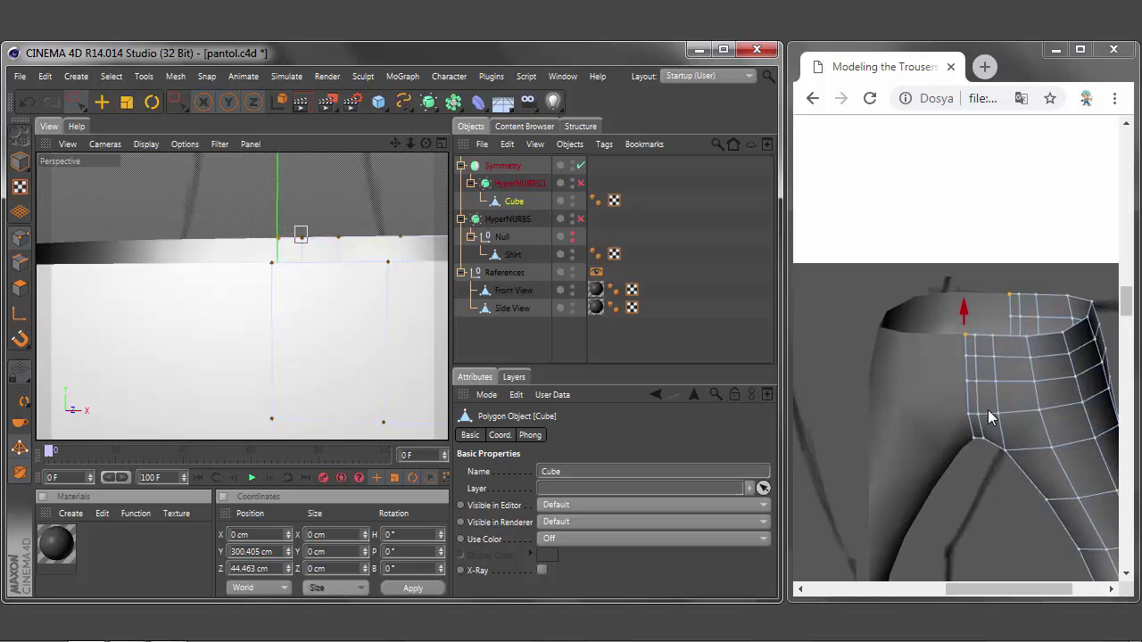
pyautogui.click(301, 236)
pyautogui.click(251, 551)
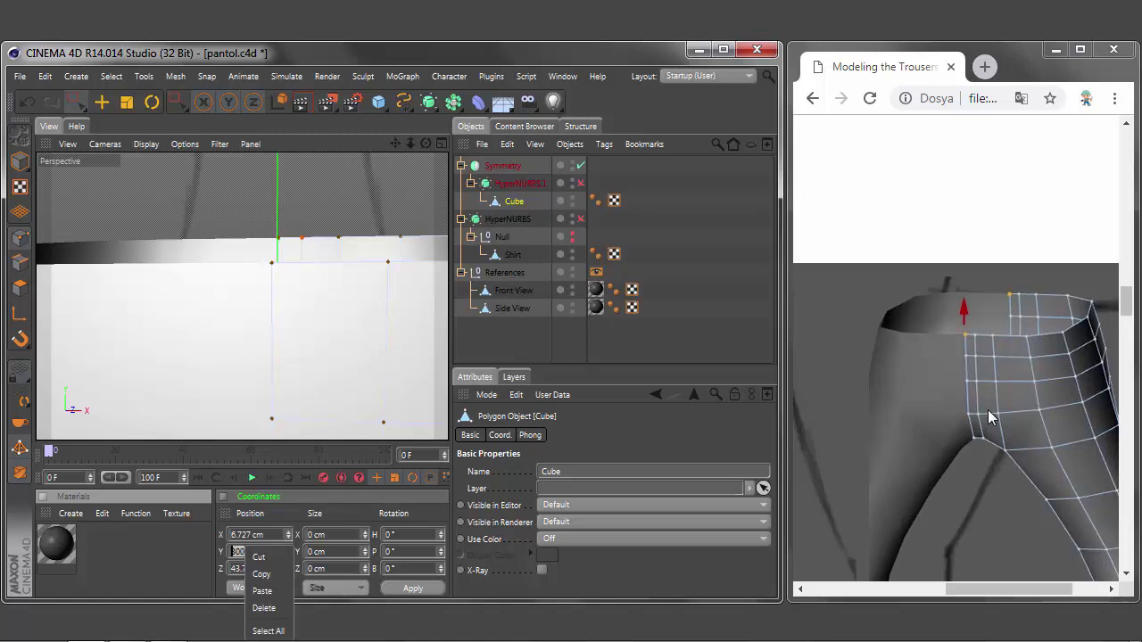
pyautogui.click(277, 237)
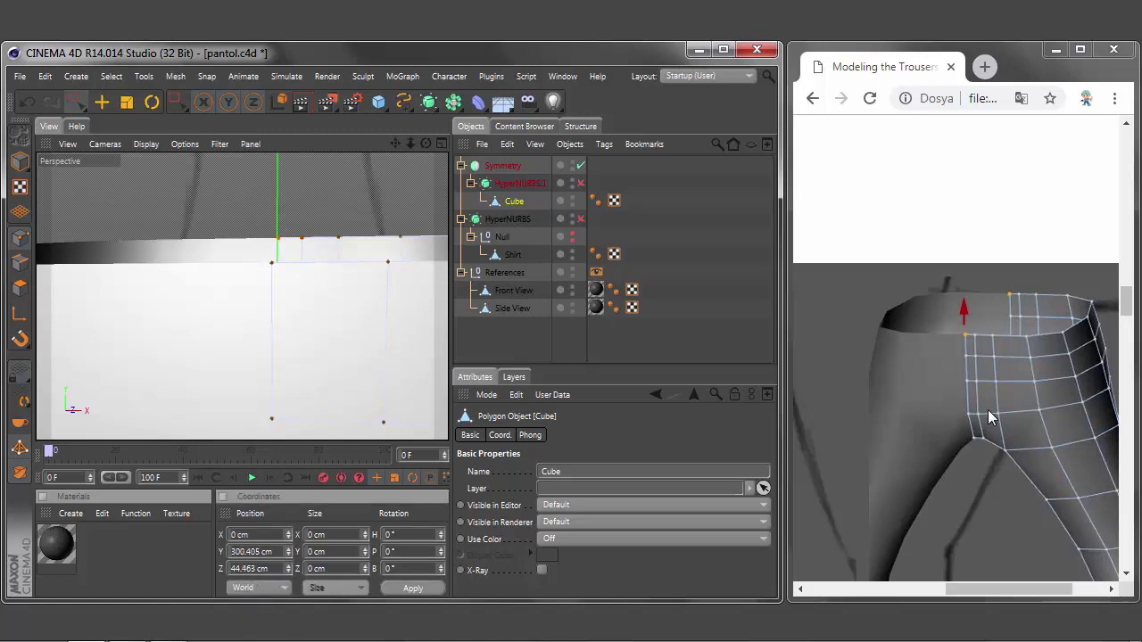
pyautogui.click(252, 551)
pyautogui.write('300.298 cm')
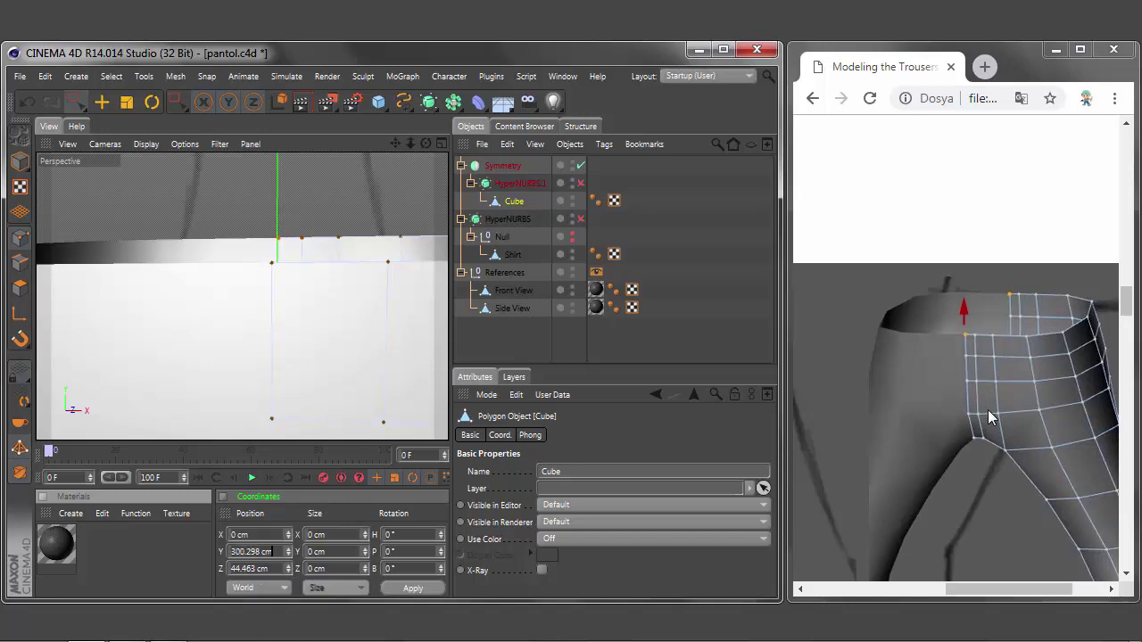
pyautogui.scroll(-5, 241, 295)
# Step: Orbit out to a three-quarter view of the trousers and select the tutorial's Use Color tip
pyautogui.scroll(-2, 240, 294)
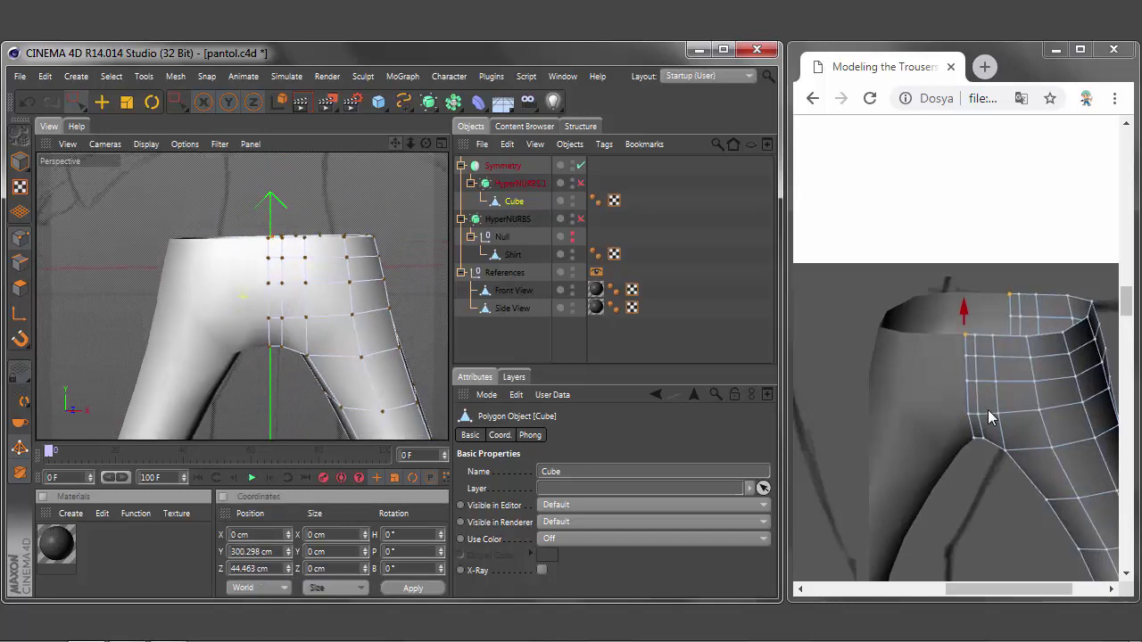
pyautogui.moveTo(425, 144); pyautogui.dragTo(384, 152)
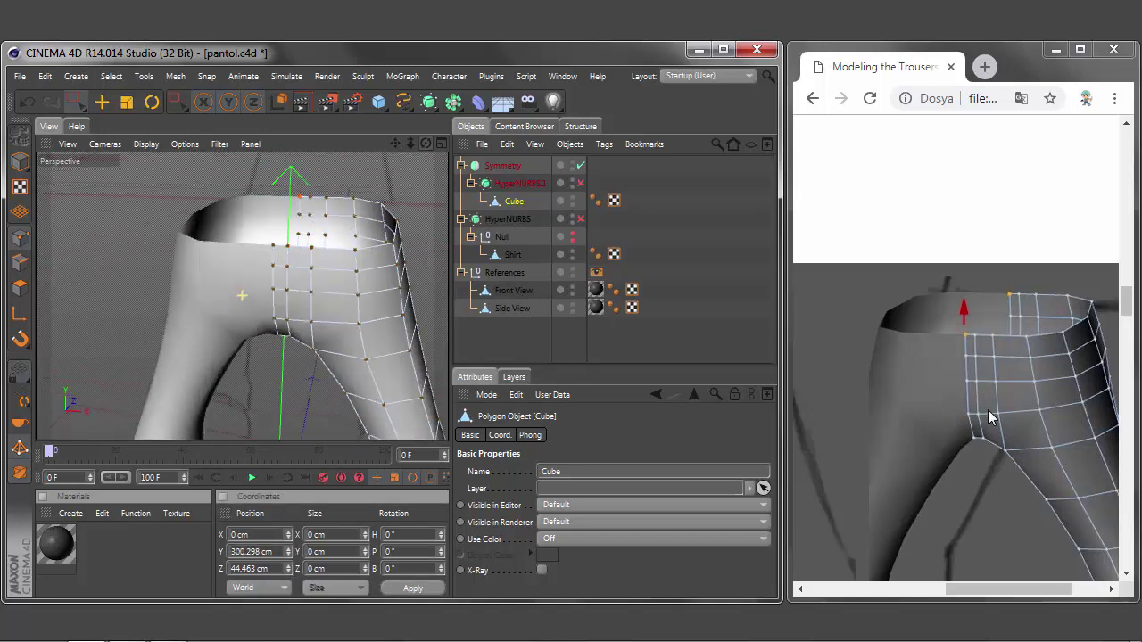
pyautogui.scroll(-1, 988, 416)
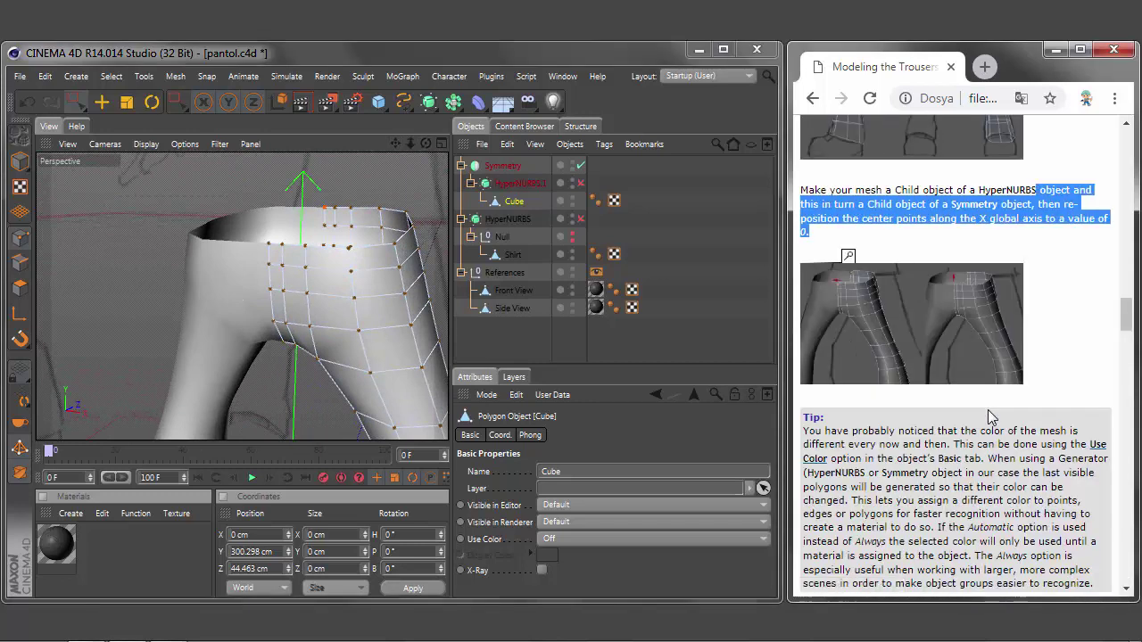
pyautogui.scroll(-2, 988, 417)
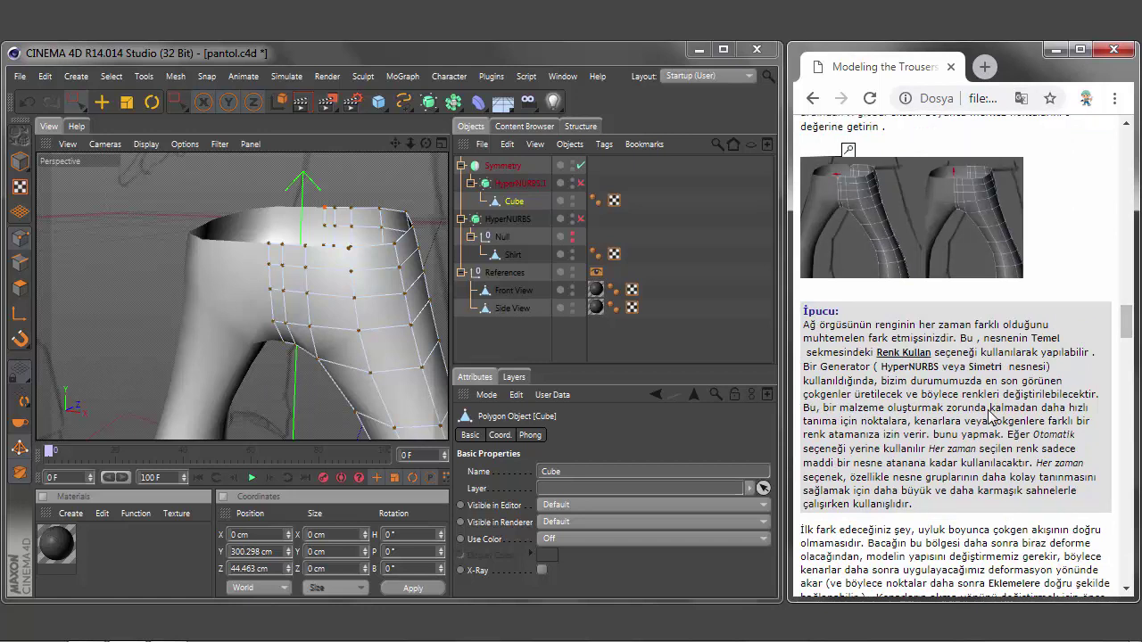
pyautogui.moveTo(803, 318); pyautogui.dragTo(911, 505)
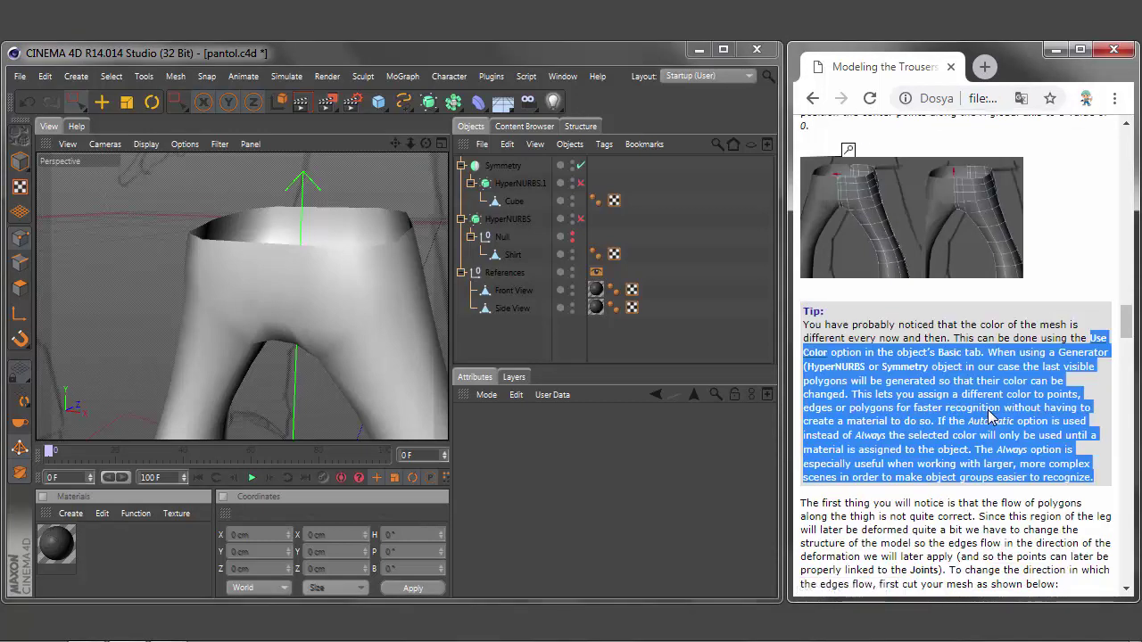
# Step: Select the Cube and confirm a pinkish-red Display Color in the Color Picker
pyautogui.click(514, 202)
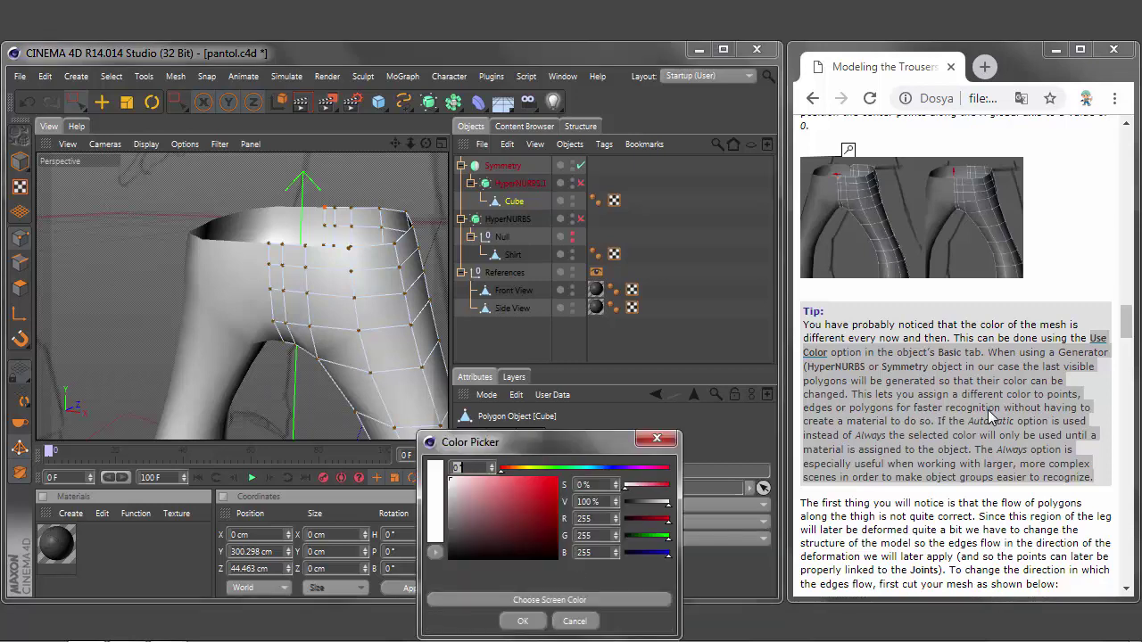
pyautogui.moveTo(481, 500); pyautogui.dragTo(502, 492)
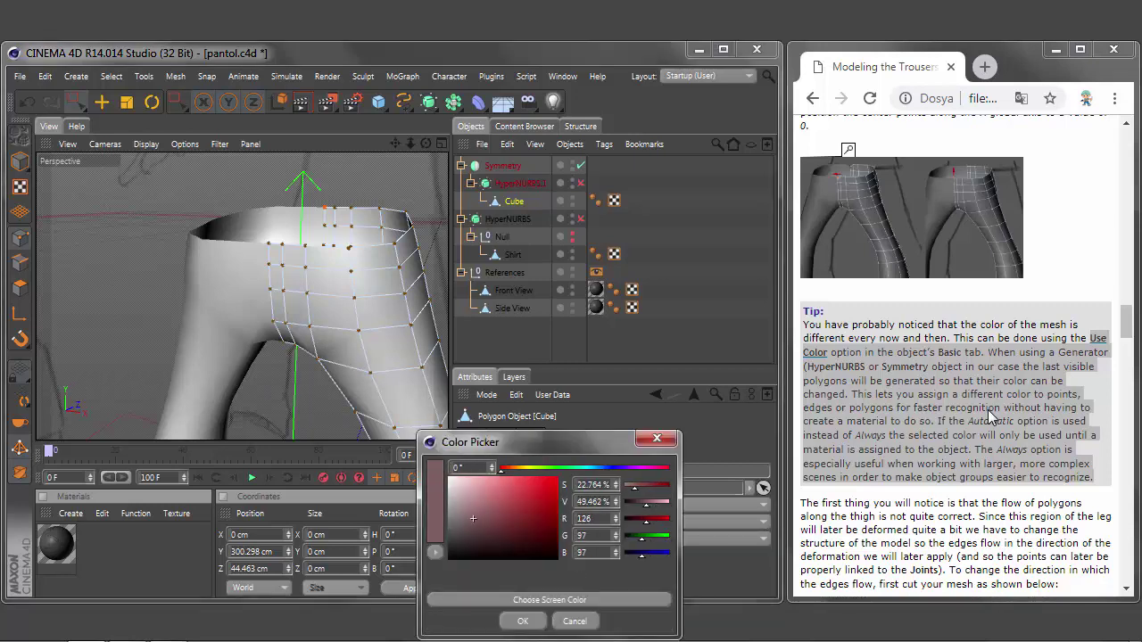
pyautogui.press('Return')
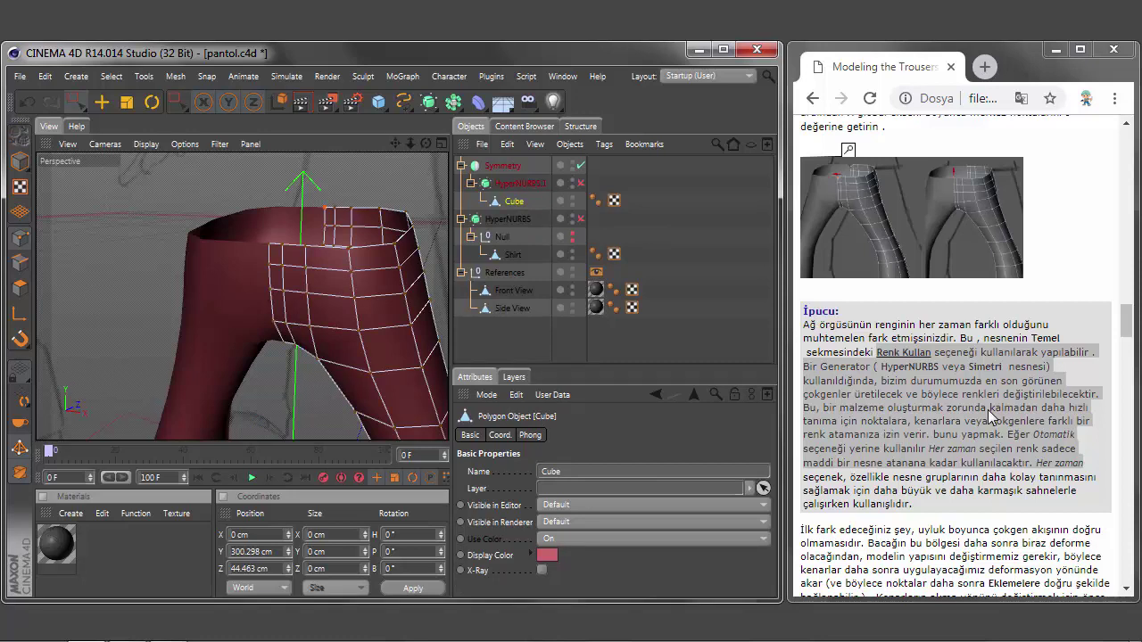
pyautogui.scroll(-2, 988, 409)
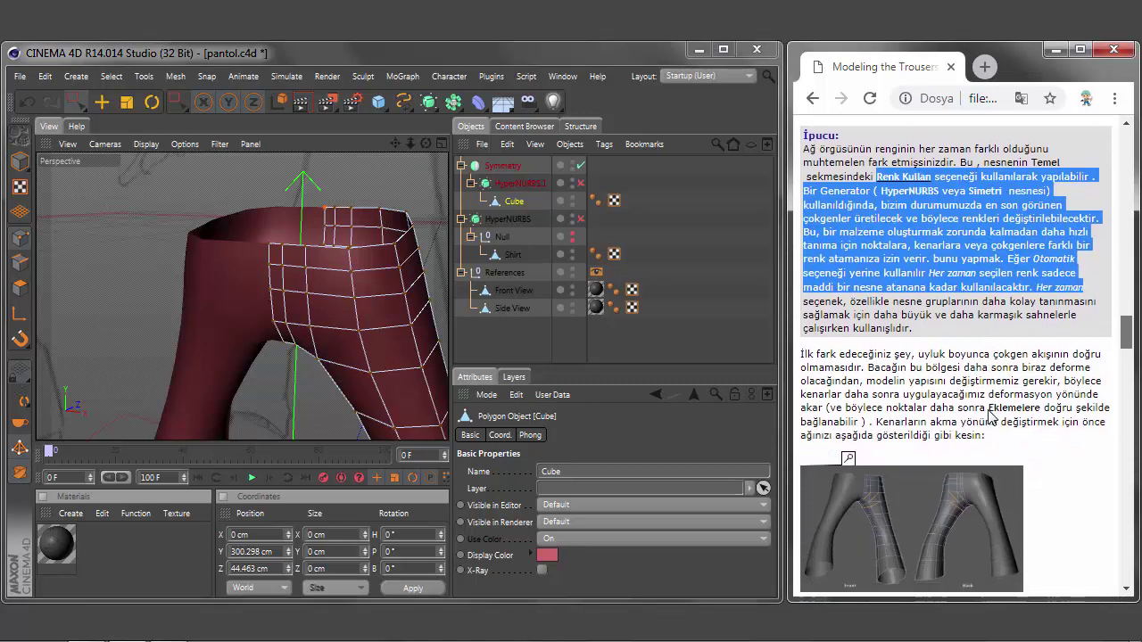
pyautogui.click(989, 417)
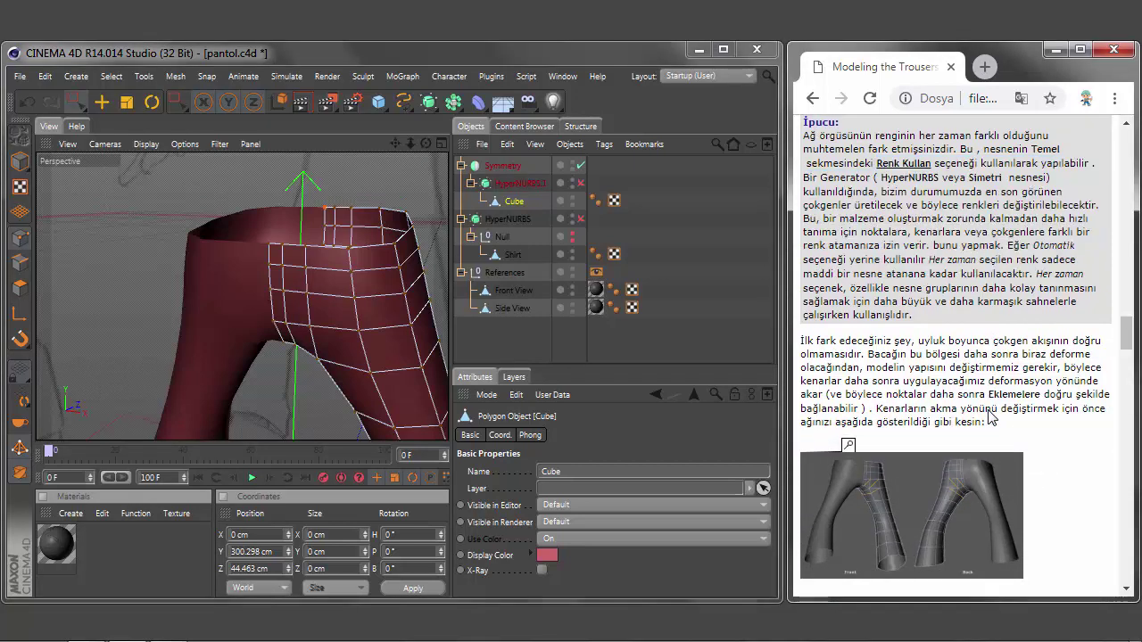
pyautogui.click(581, 183)
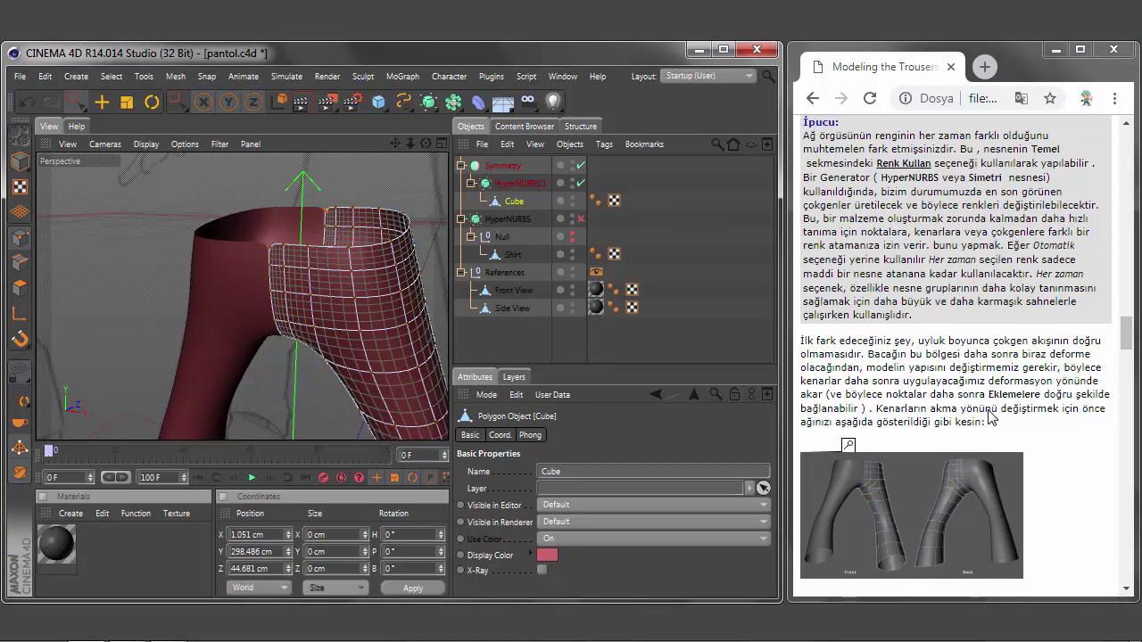
pyautogui.hotkey('ctrl', 'shift', 'a')
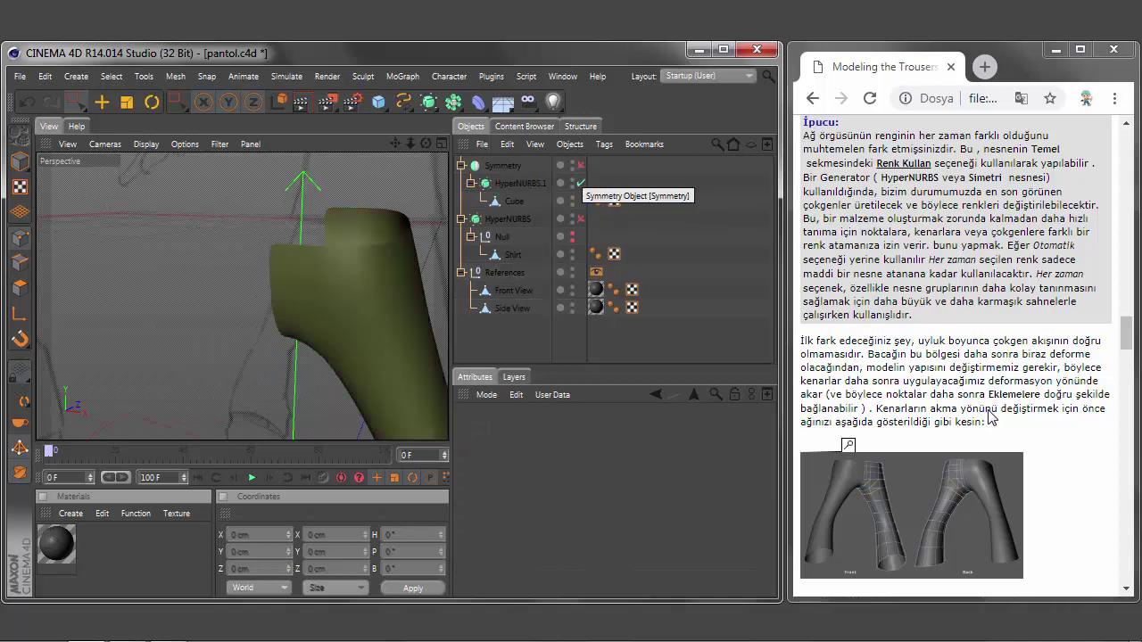
pyautogui.click(581, 183)
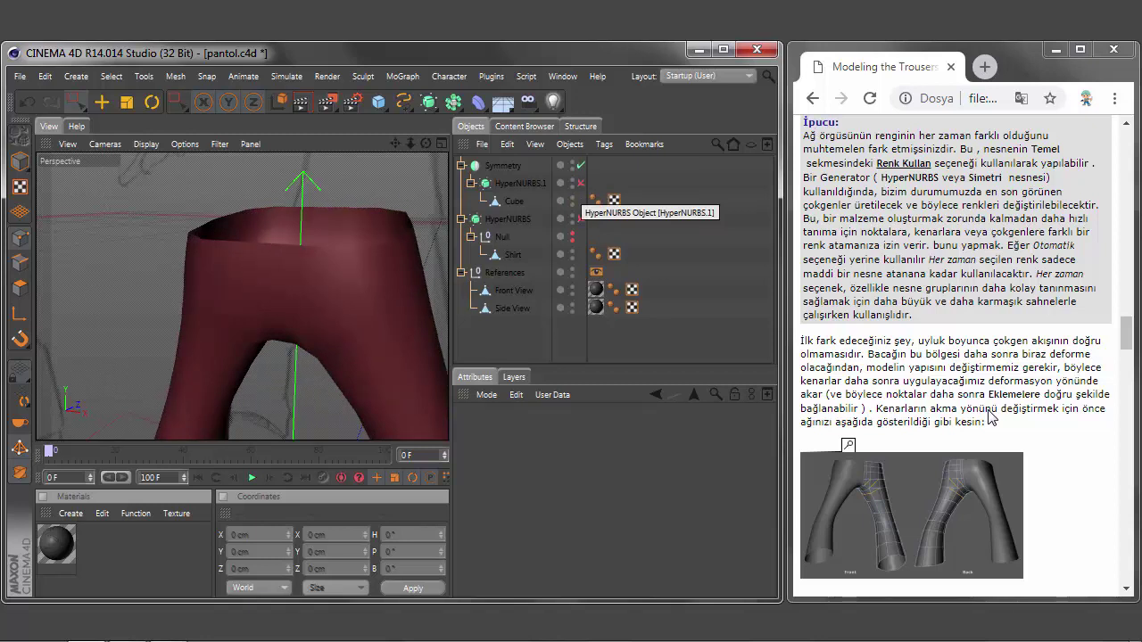
pyautogui.click(581, 183)
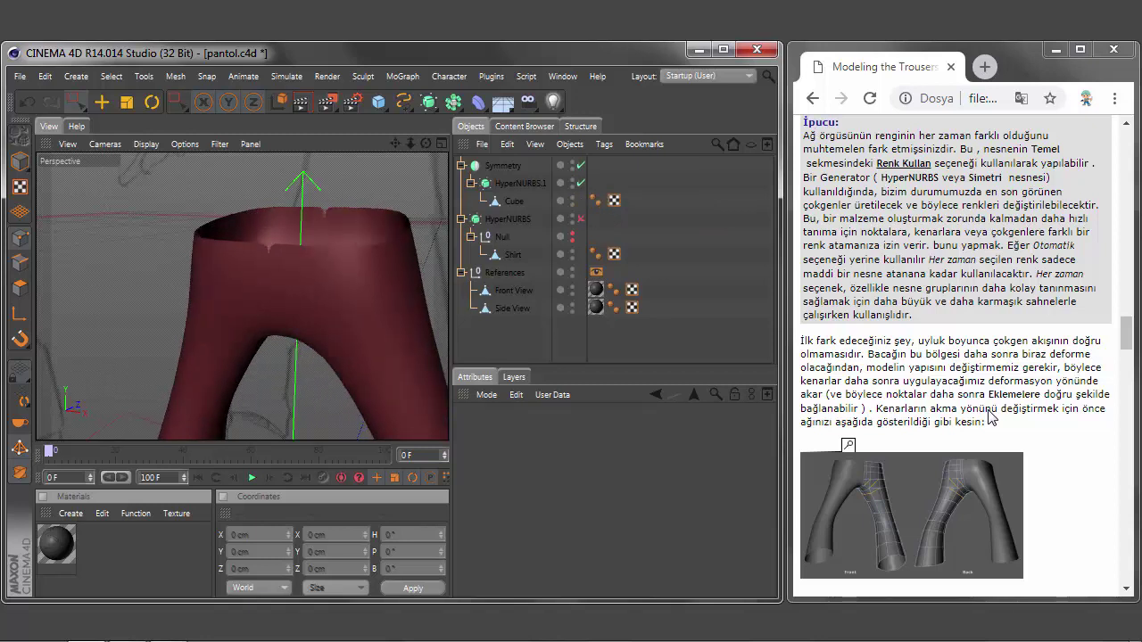
pyautogui.click(19, 238)
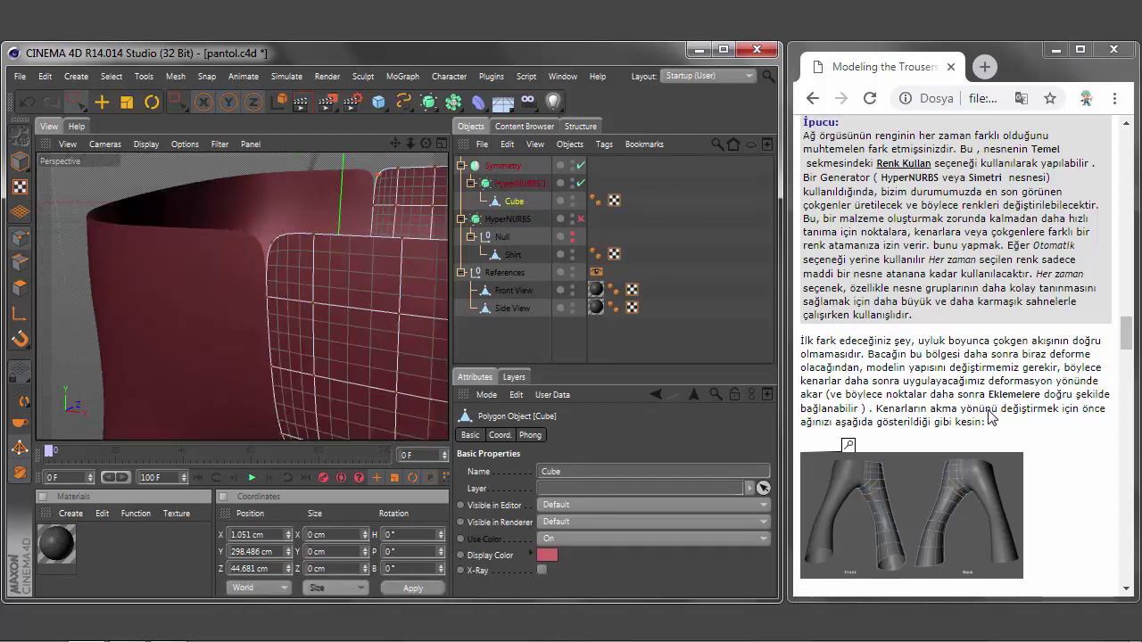
pyautogui.click(581, 183)
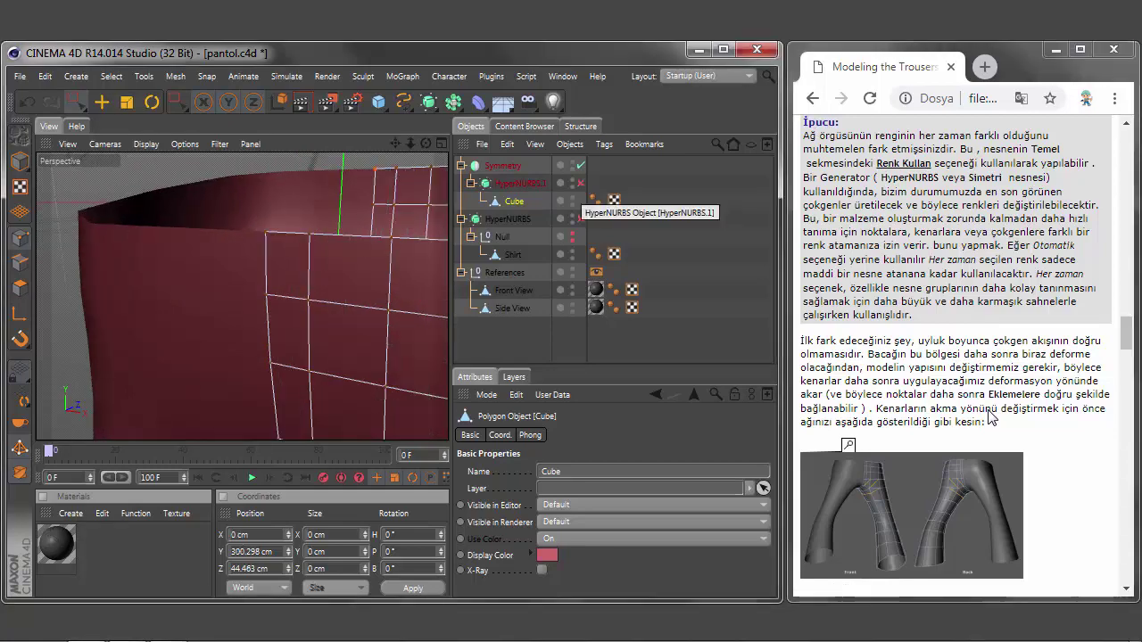